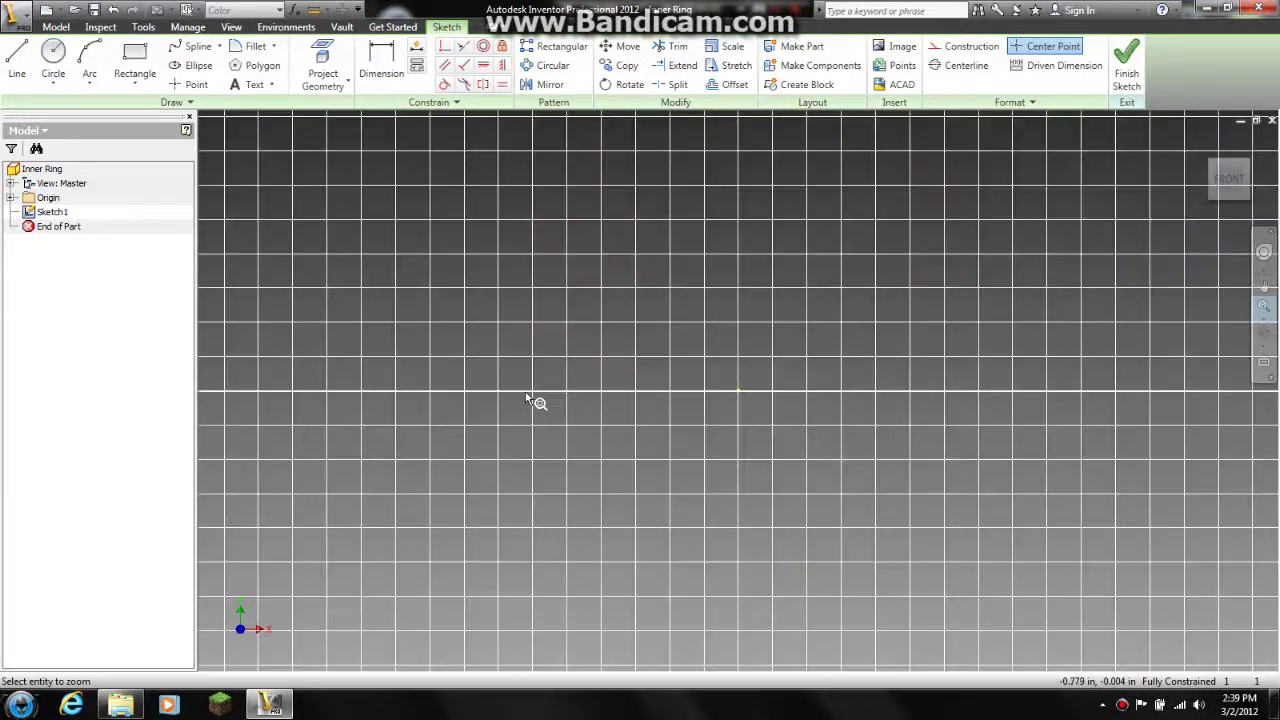
Step: Draw a circle at the sketch origin with a 1.500 diameter
left_click(527, 396)
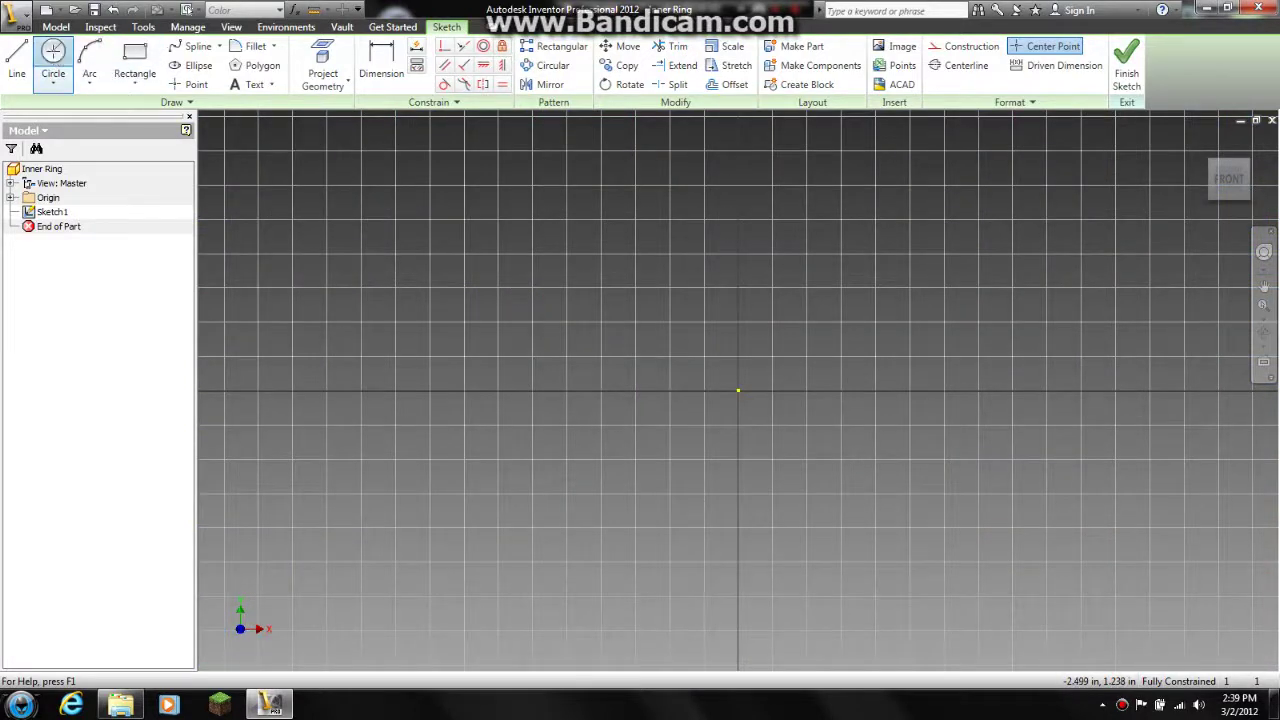
left_click(53, 60)
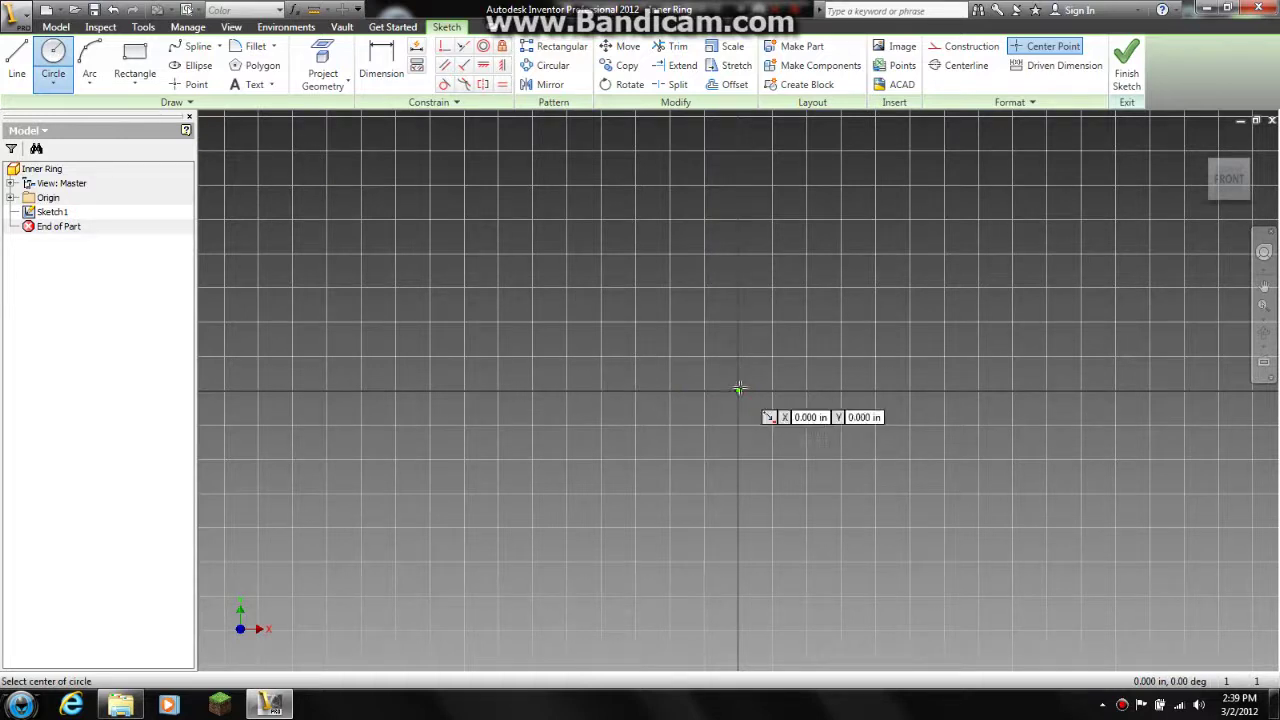
left_click(738, 389)
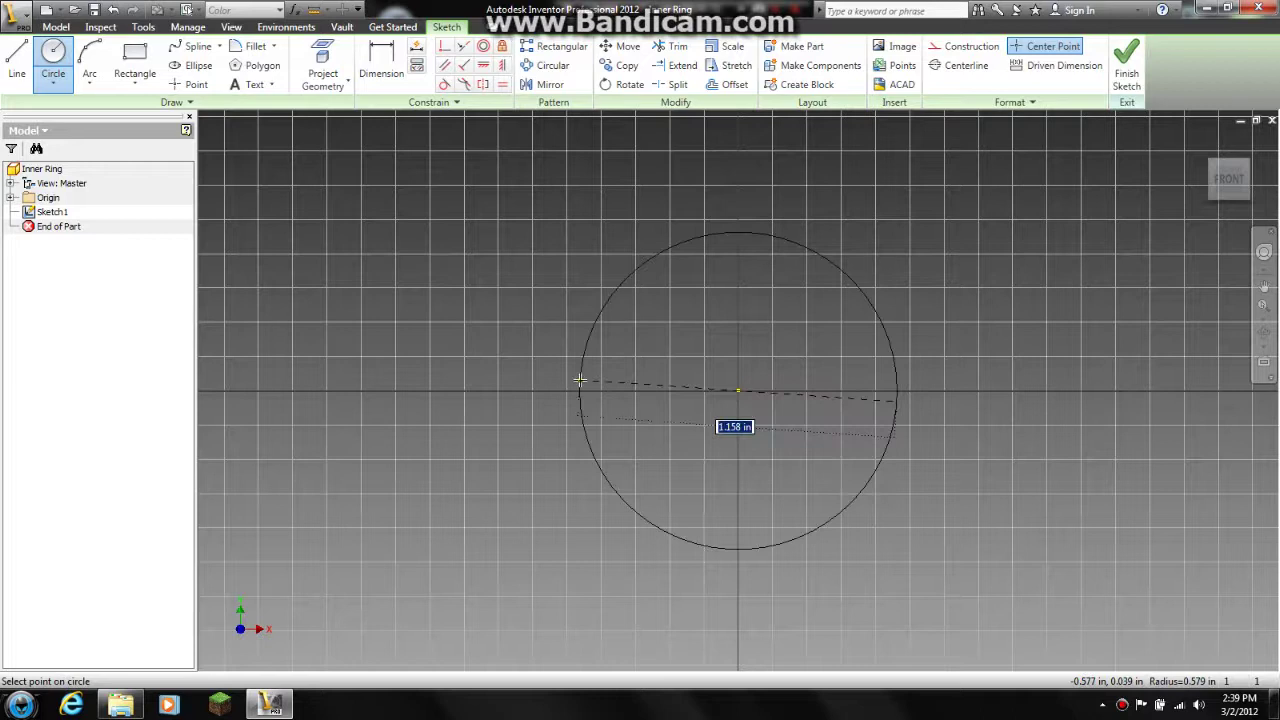
type("1.5")
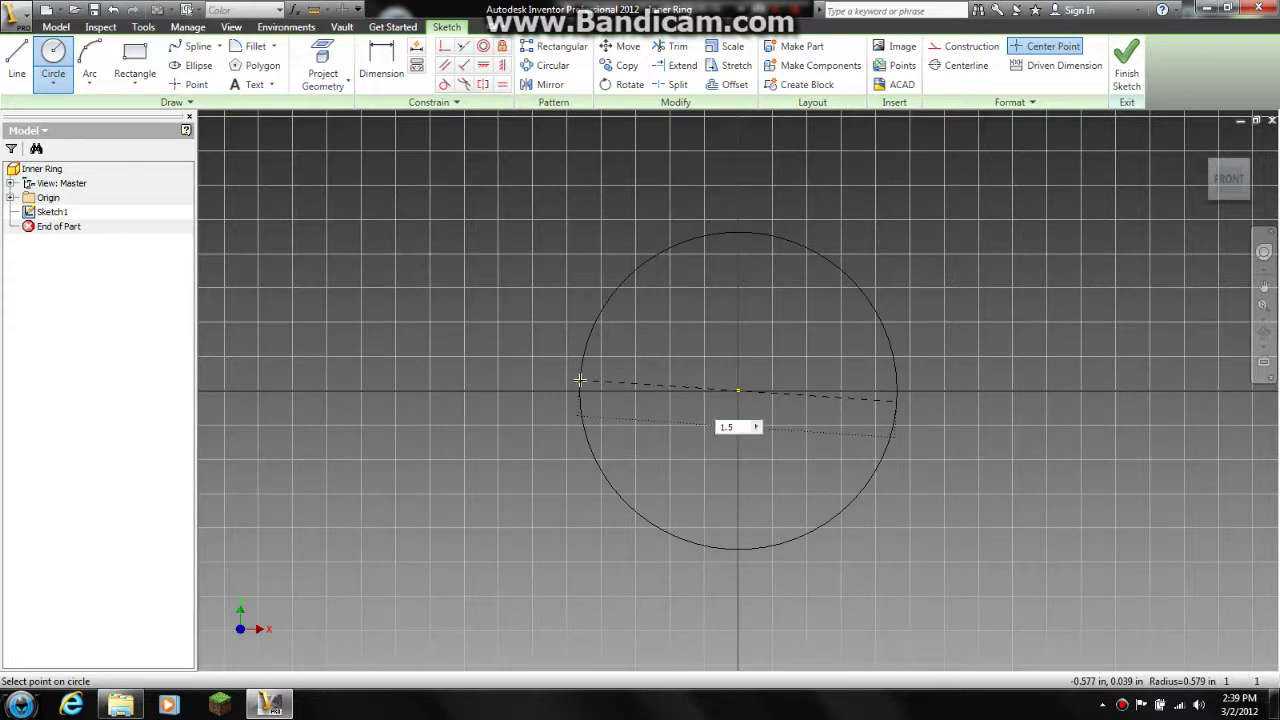
key("Return")
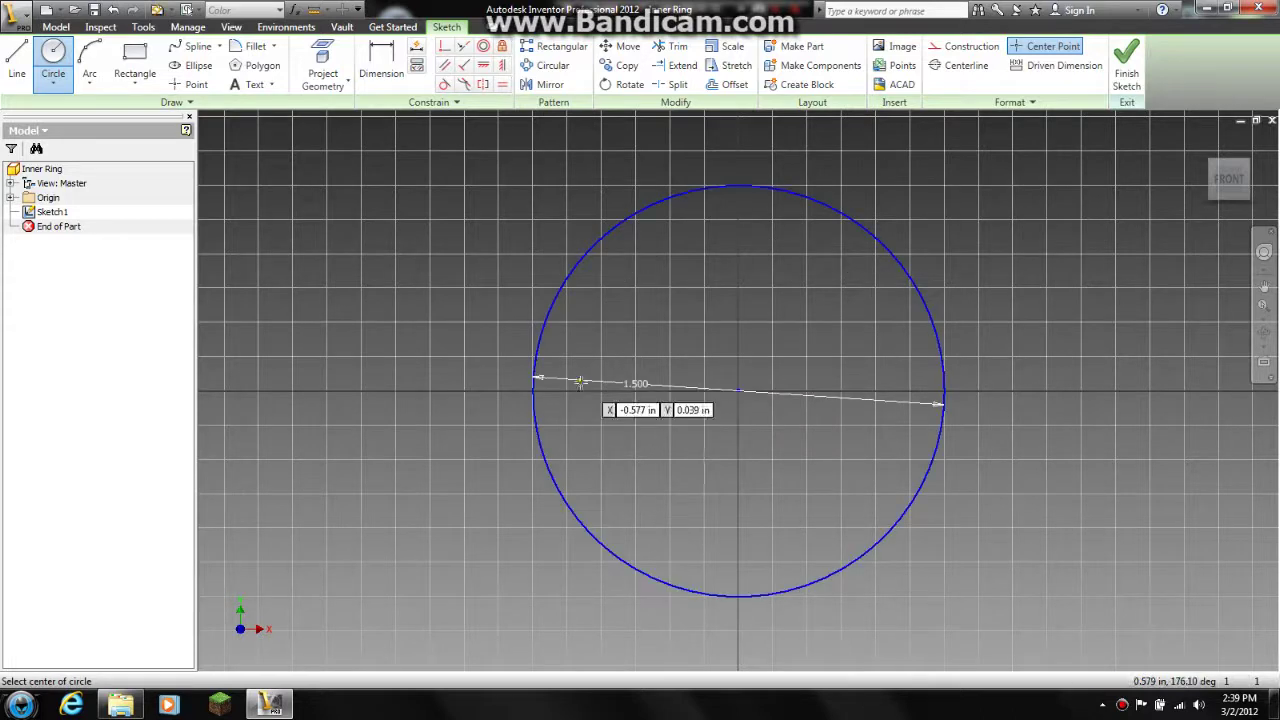
key("Escape")
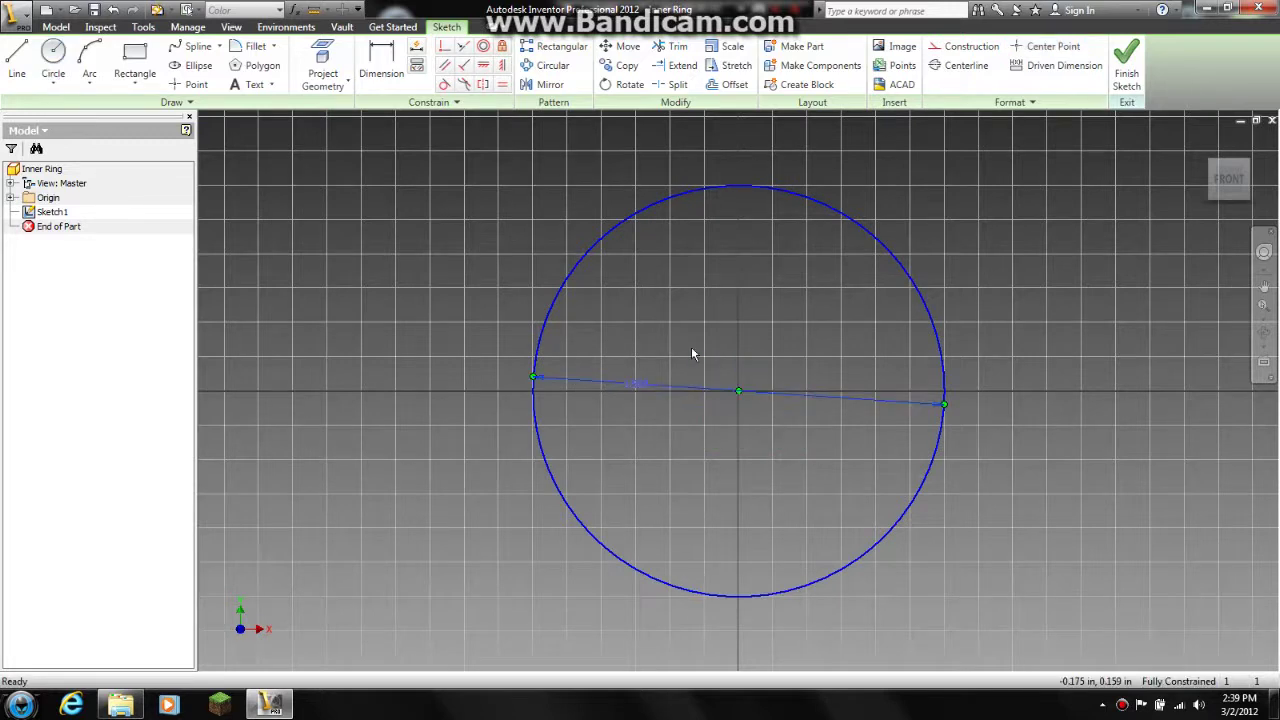
key("ctrl+z")
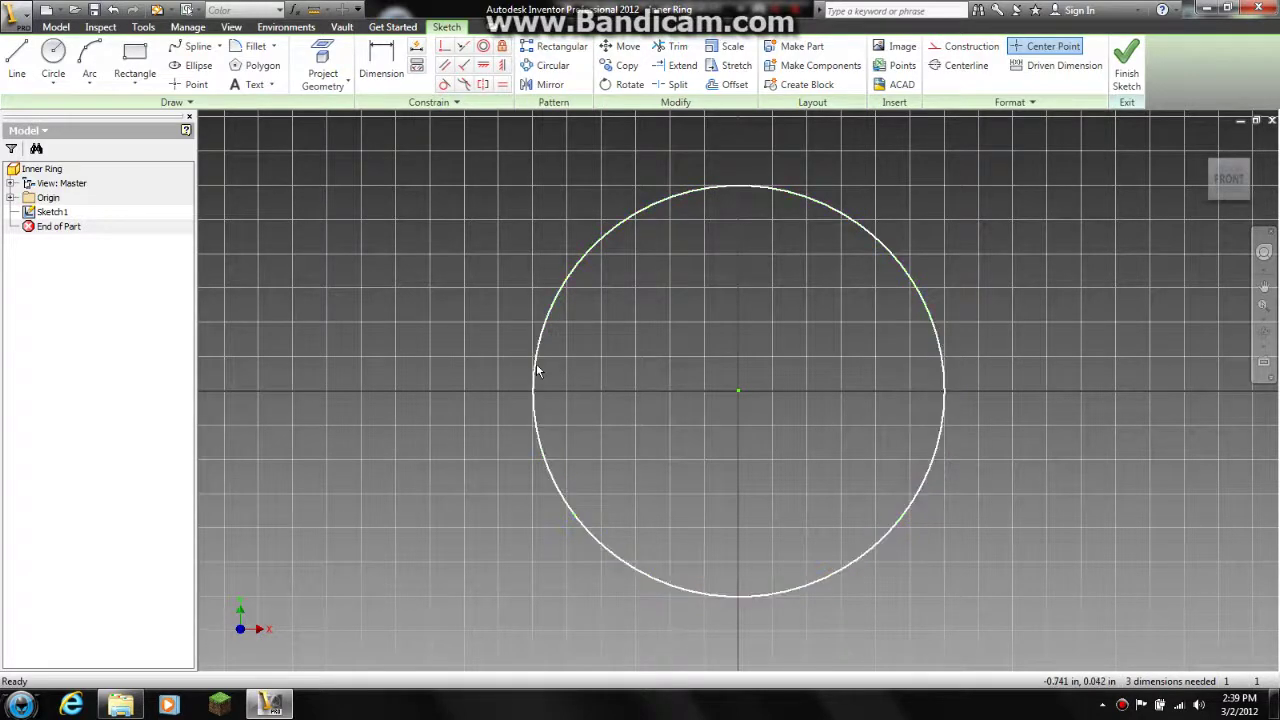
Step: Draw a .150 line inward from the large circle's left edge
left_click(17, 60)
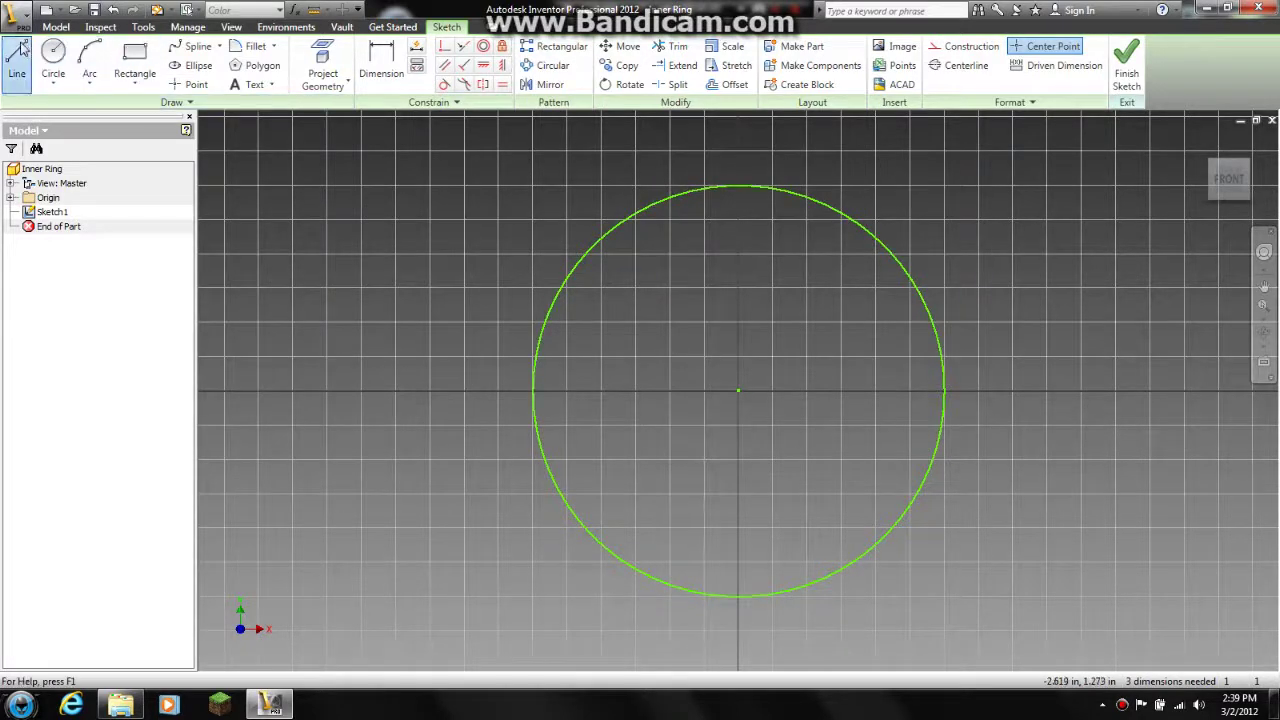
left_click(533, 390)
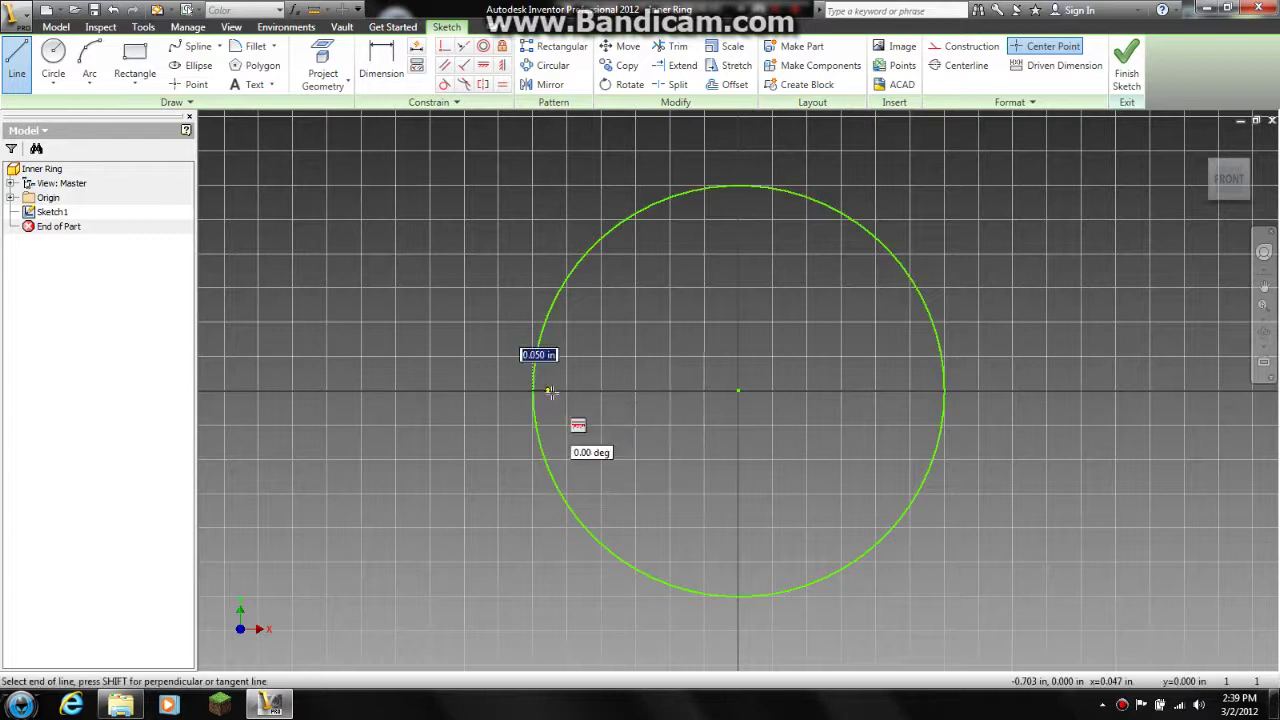
key("BackSpace")
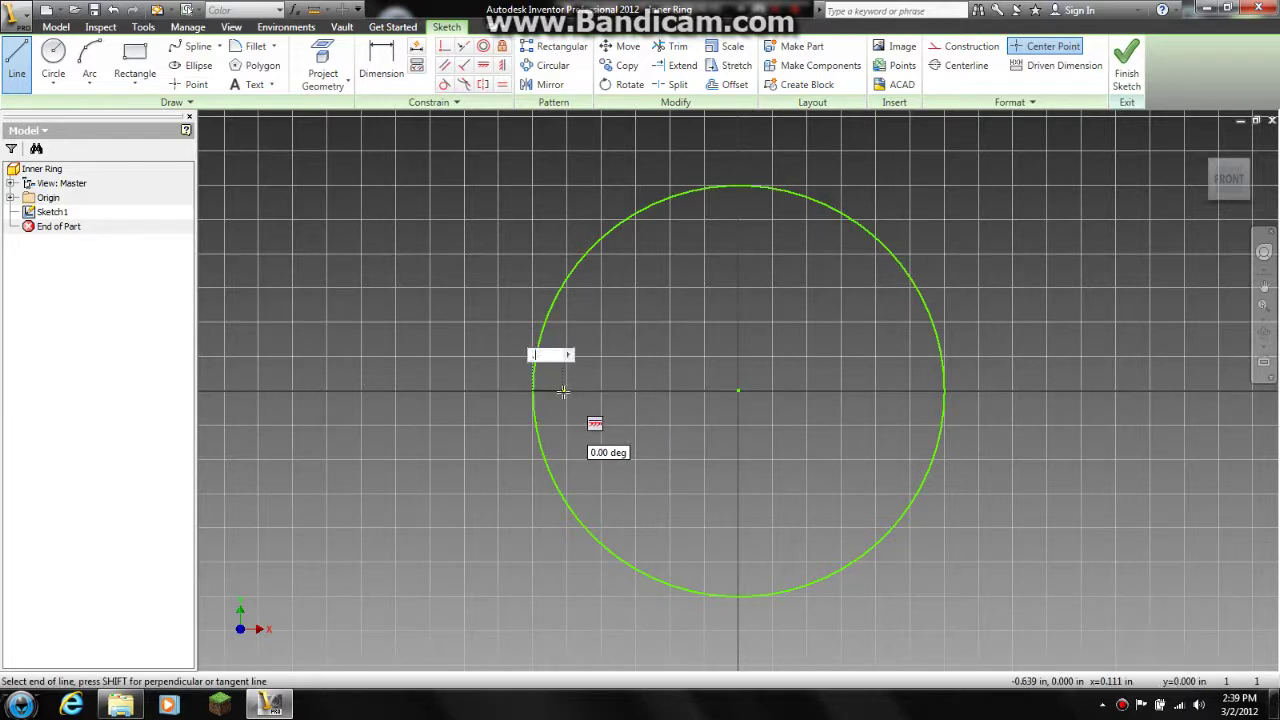
type(".15")
key("Return")
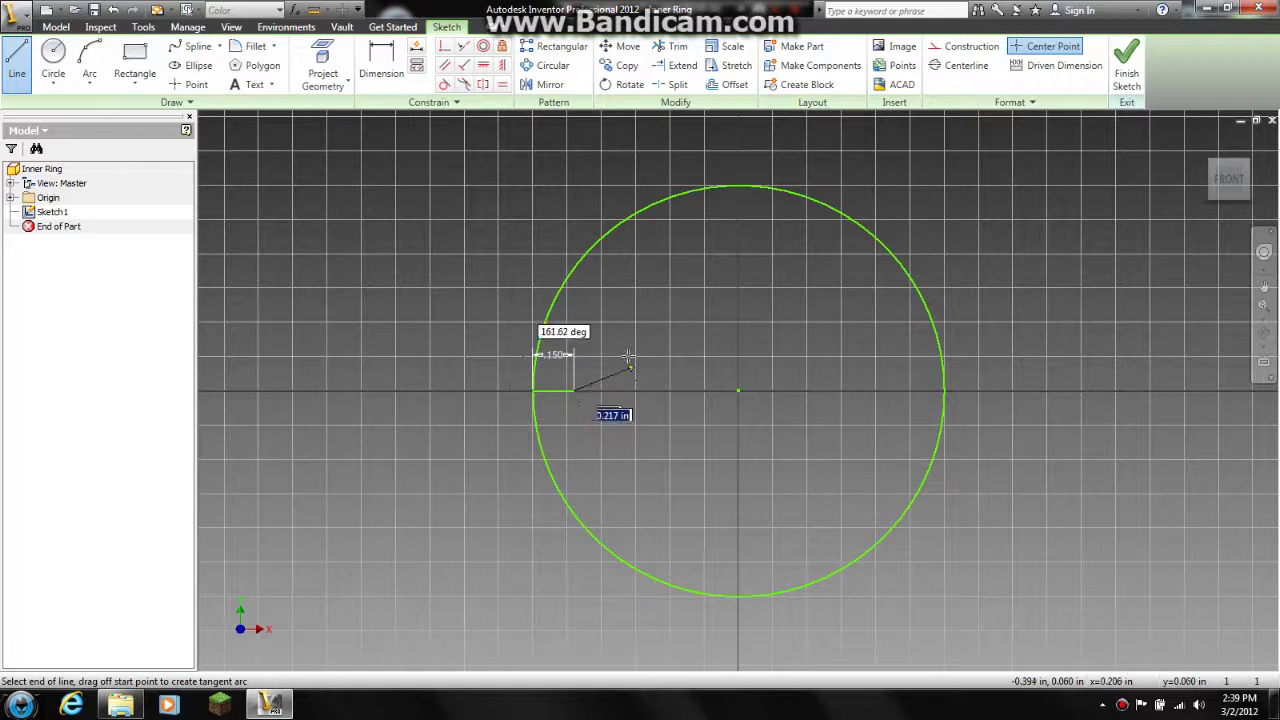
key("Escape")
Step: Add a .450 circle centred on the line's end
left_click(55, 60)
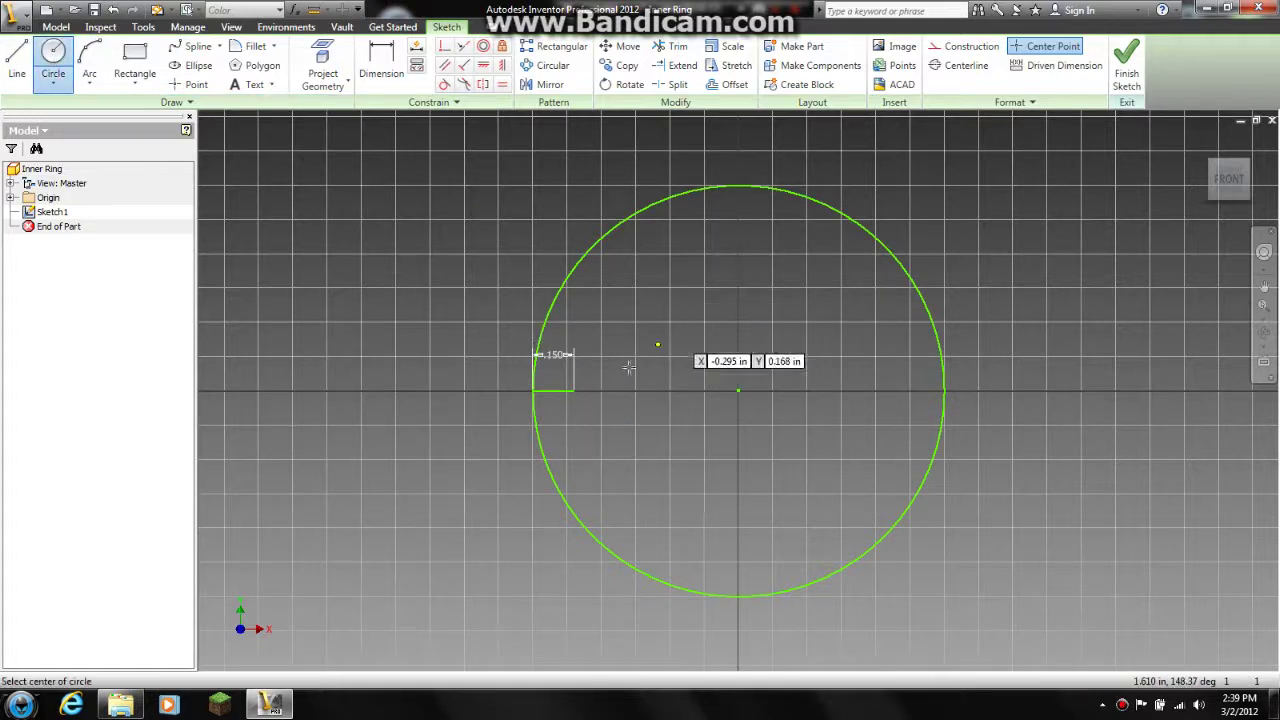
left_click(573, 390)
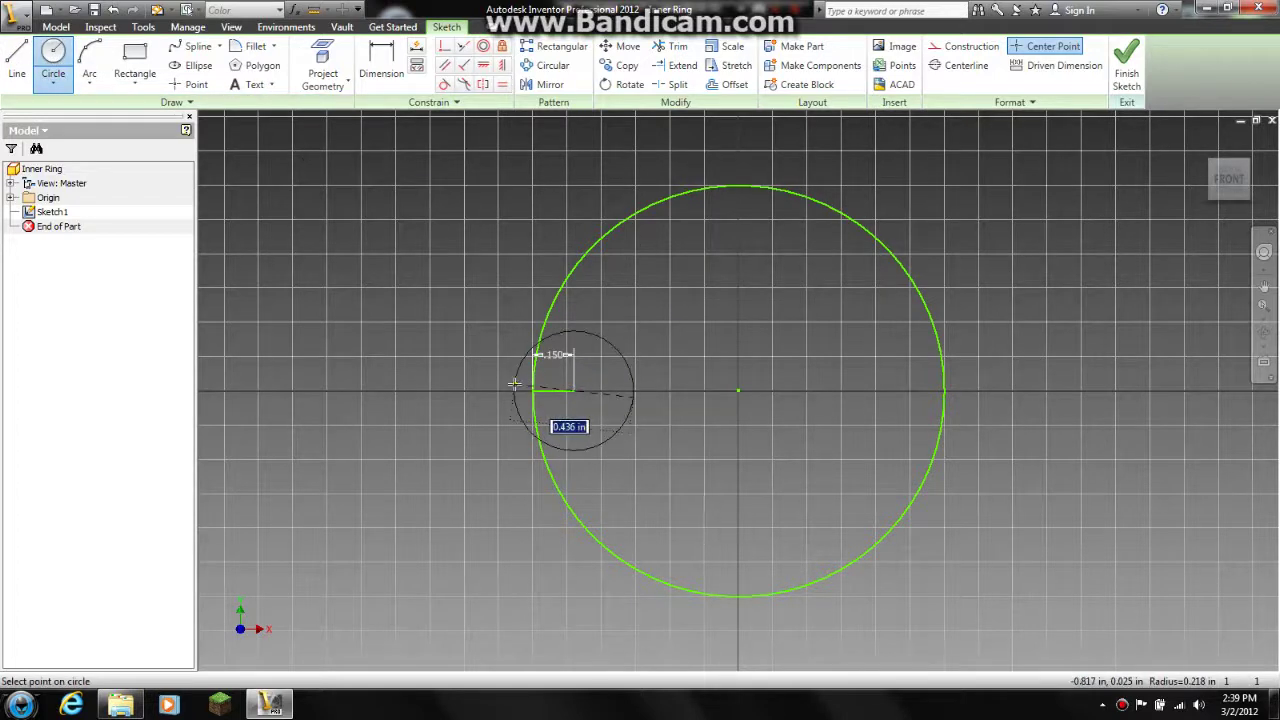
type(".45")
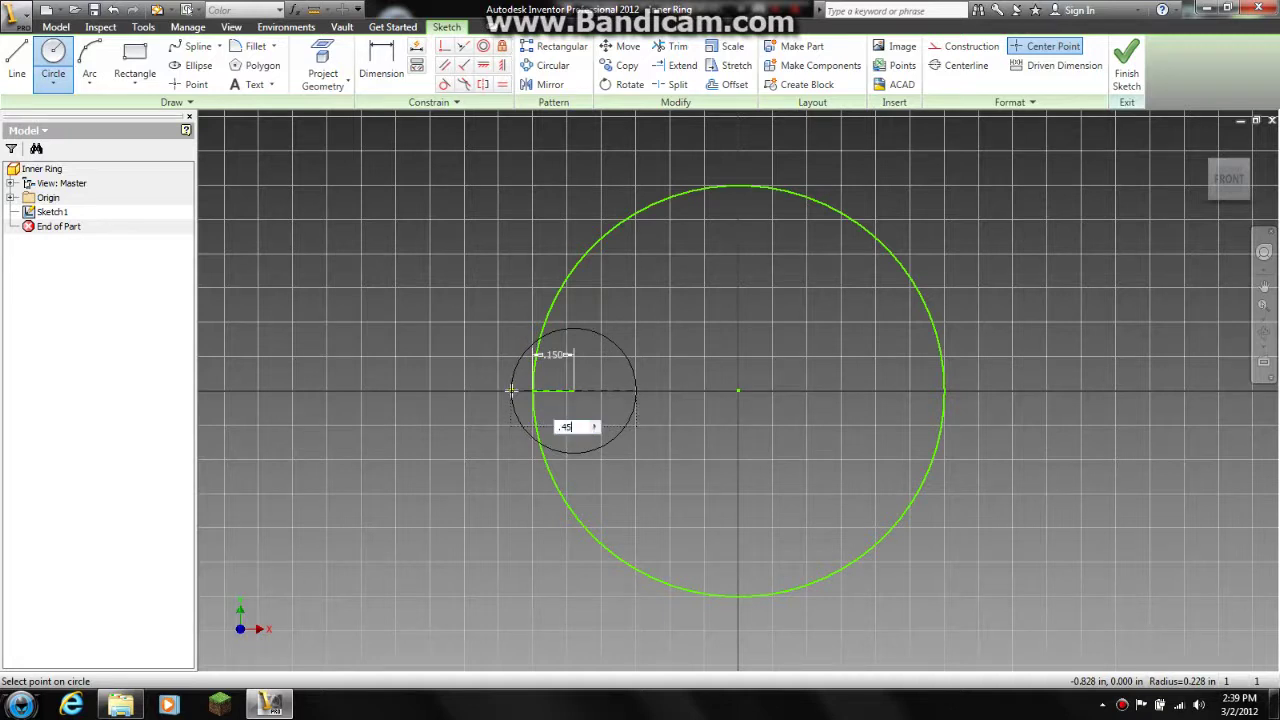
key("Return")
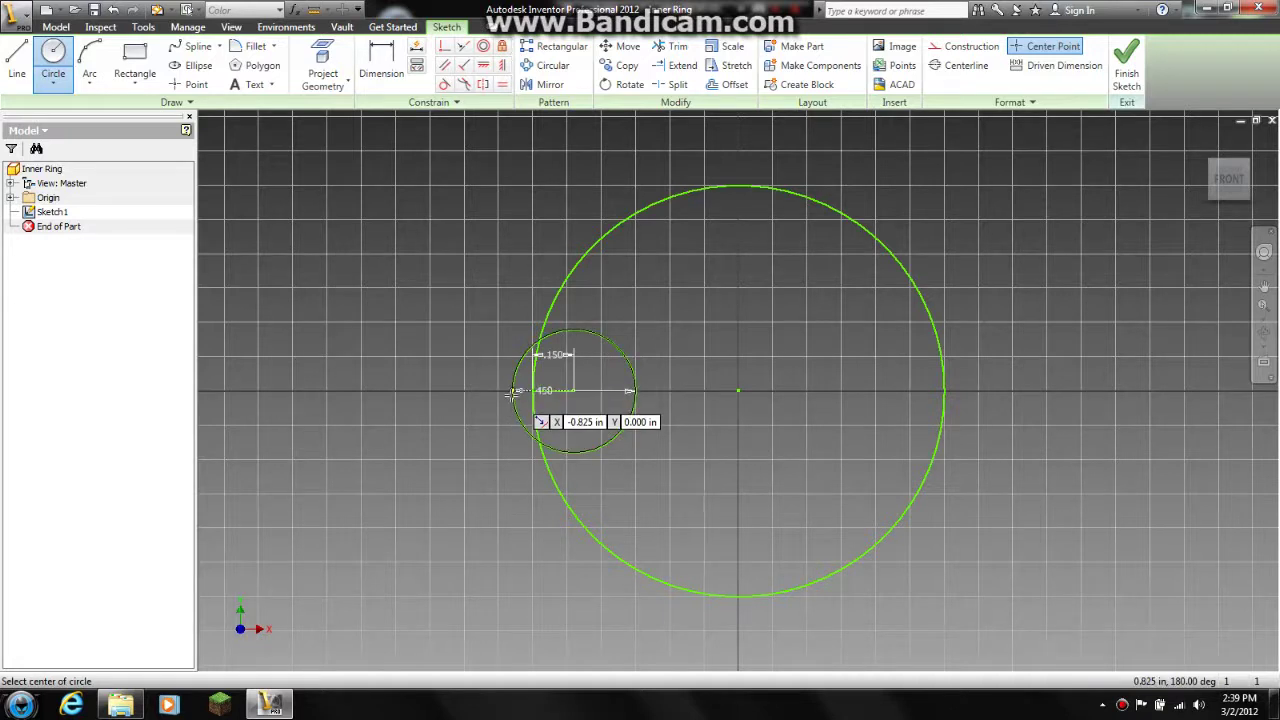
key("Escape")
Step: Delete the small circle's dimensions
left_click_drag(604, 405, 573, 365)
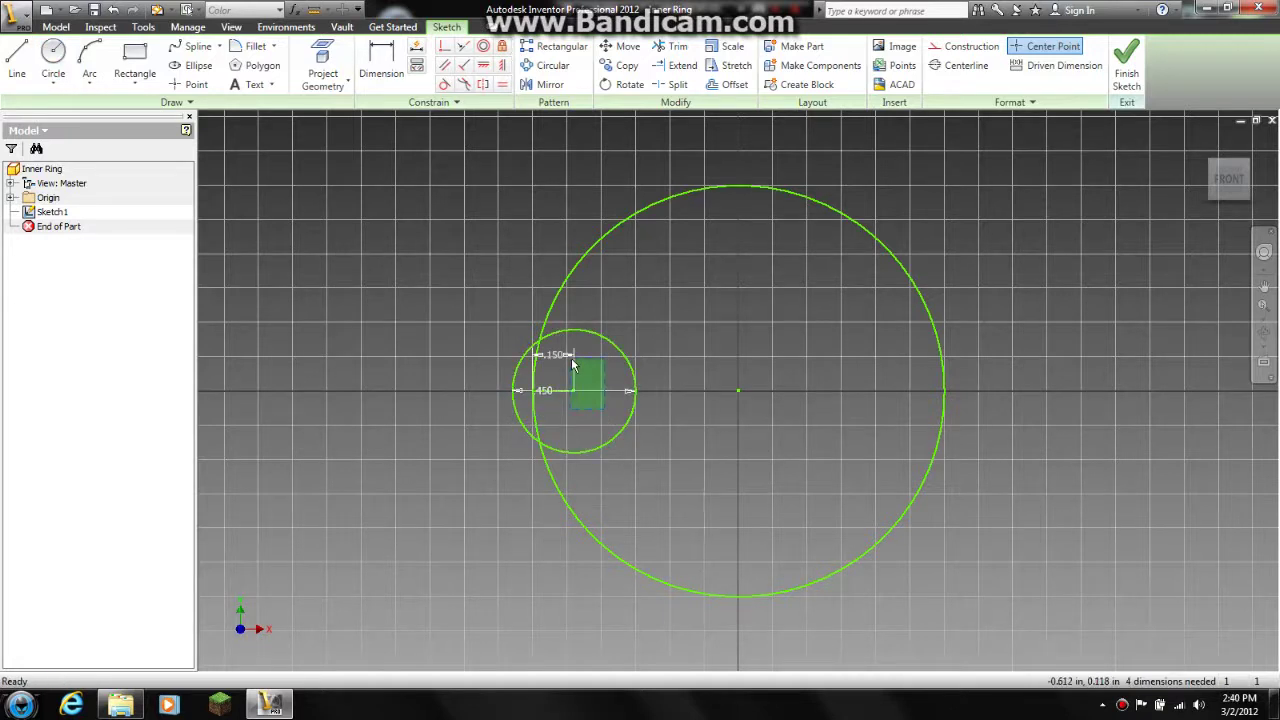
key("Delete")
scroll(586, 368, "up", 2)
left_click_drag(586, 368, 535, 363)
key("Delete")
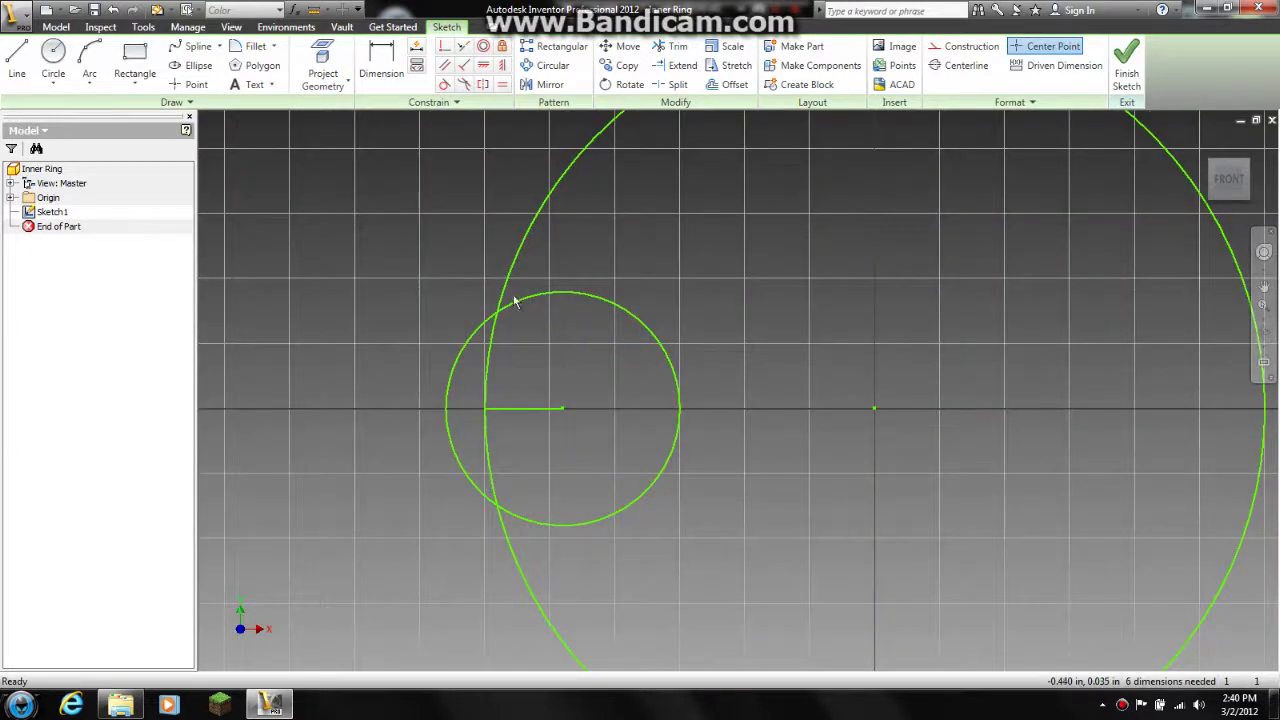
Step: Draw a line right from the small circle's centre, then apply and undo an equal constraint
left_click(17, 65)
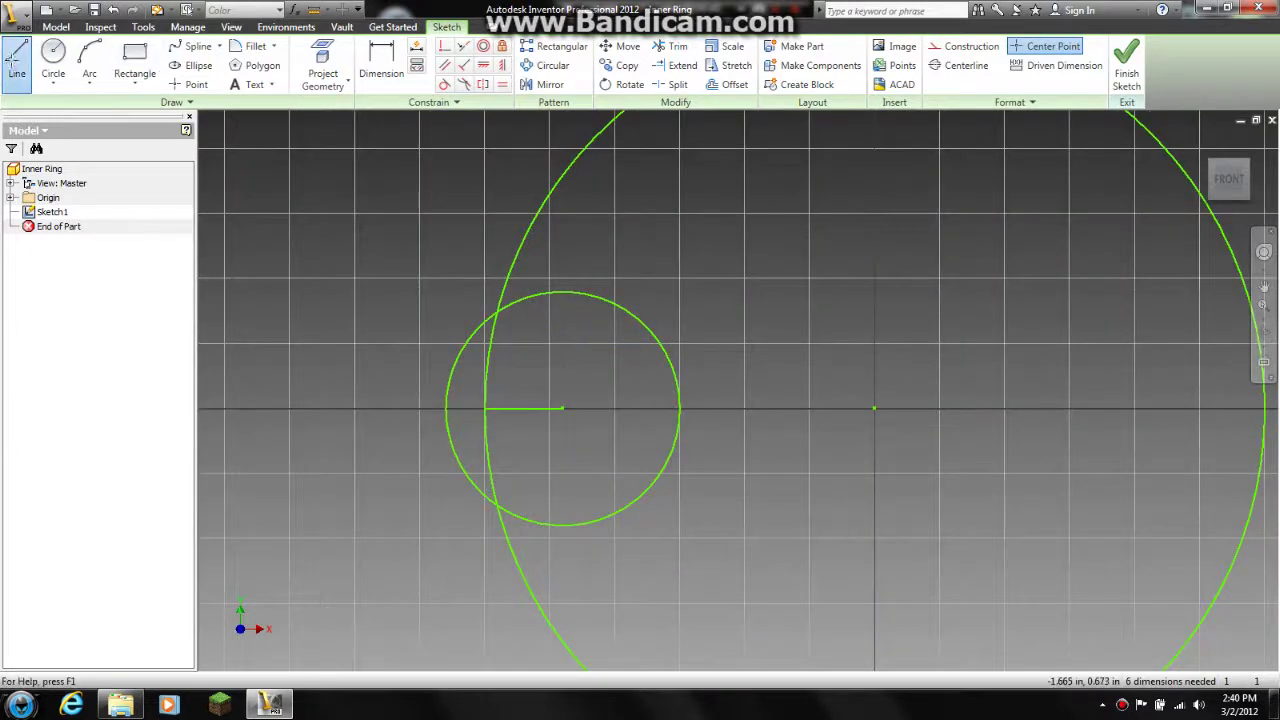
left_click(561, 408)
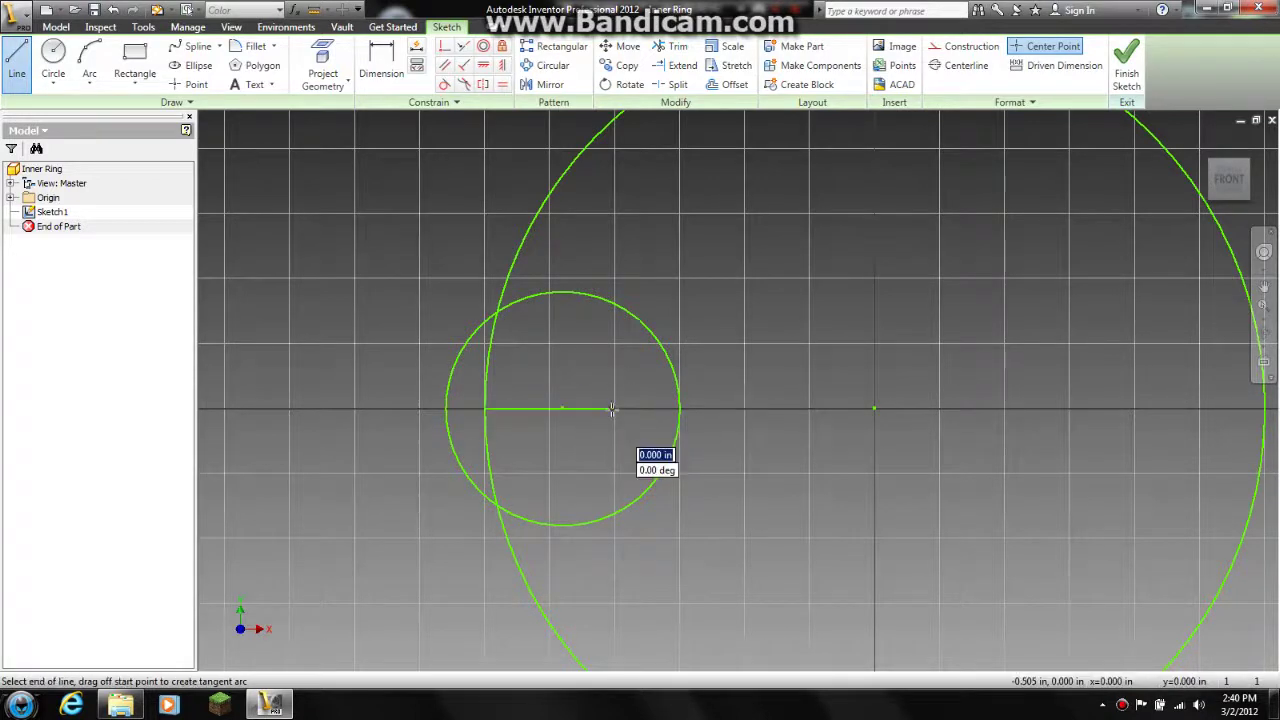
left_click(612, 408)
key("Escape")
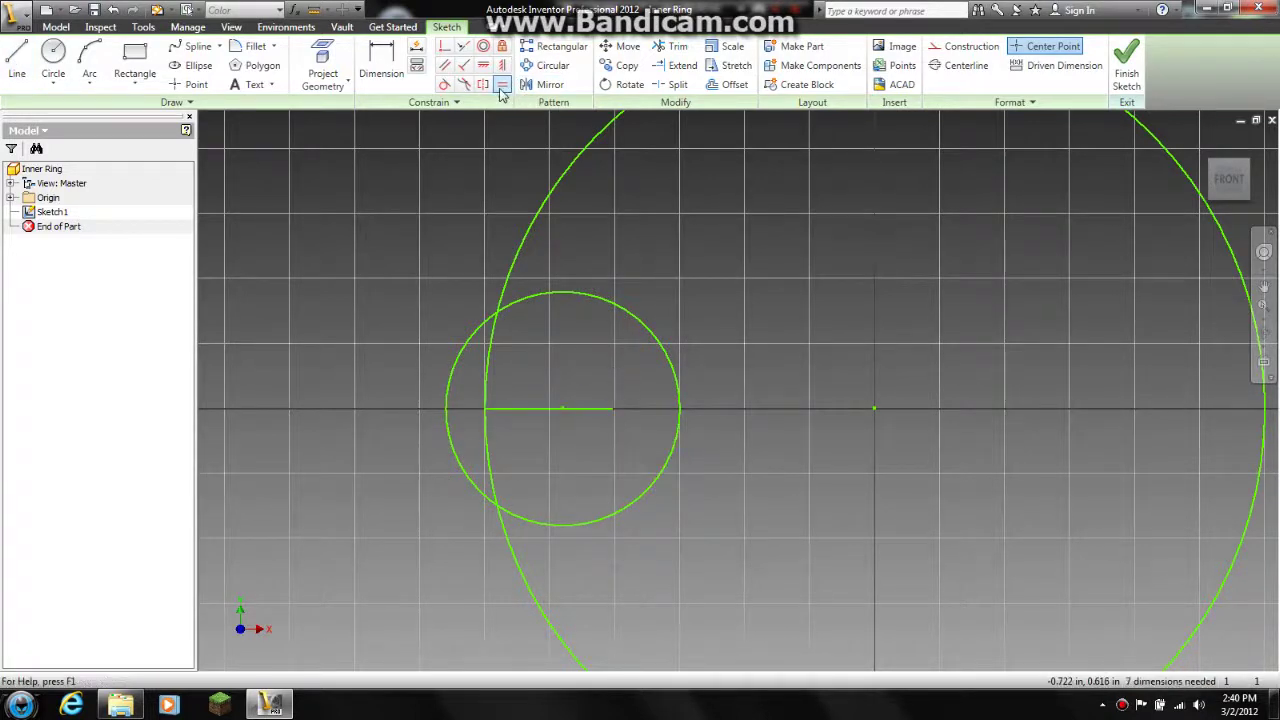
left_click(503, 85)
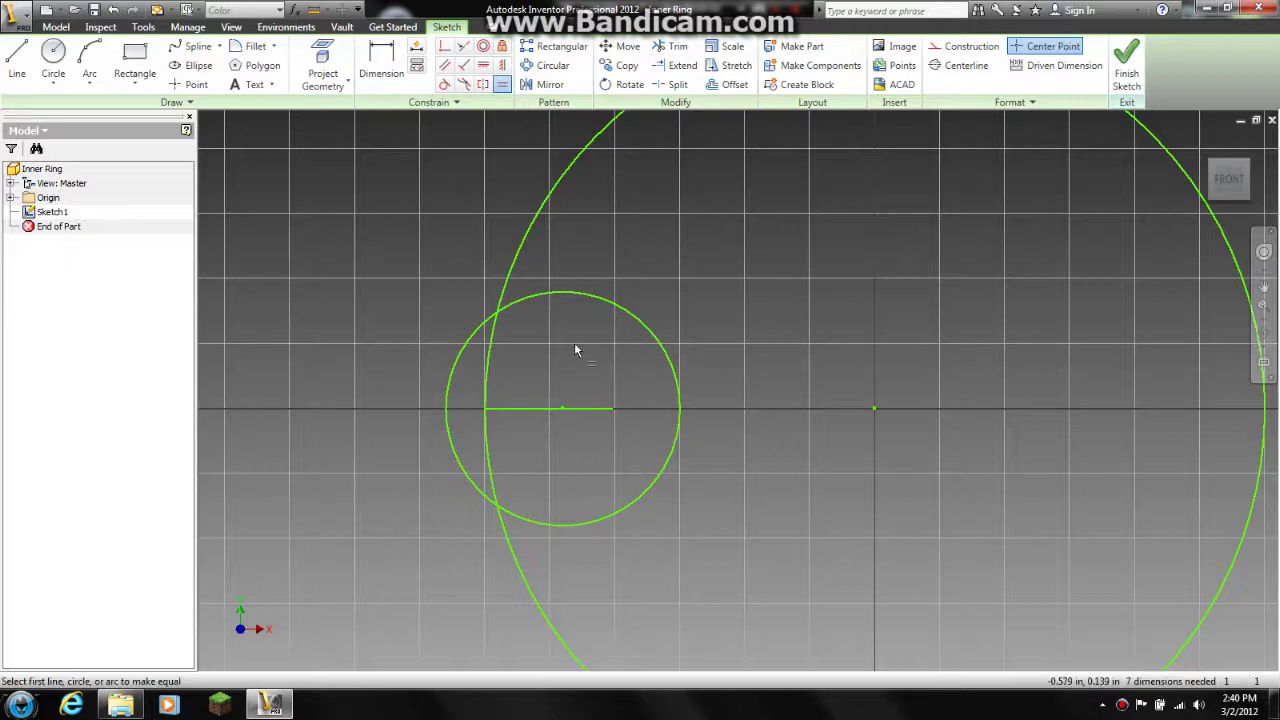
left_click(587, 408)
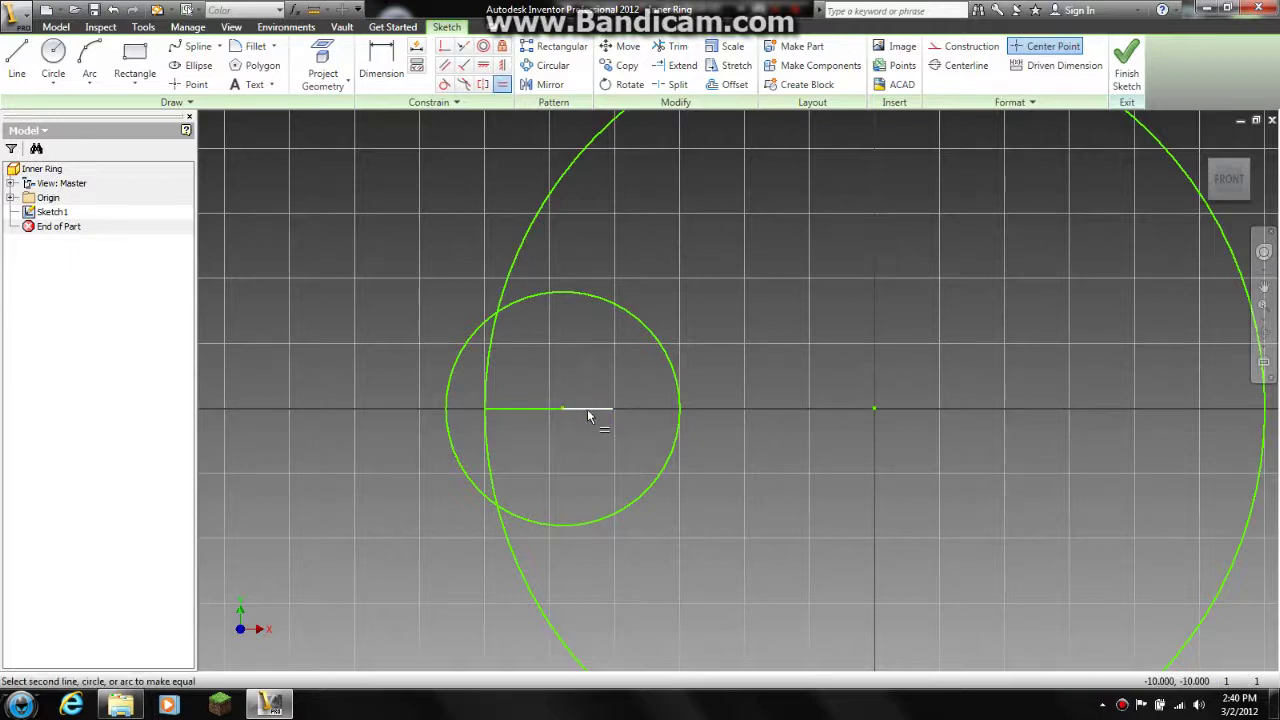
left_click(519, 409)
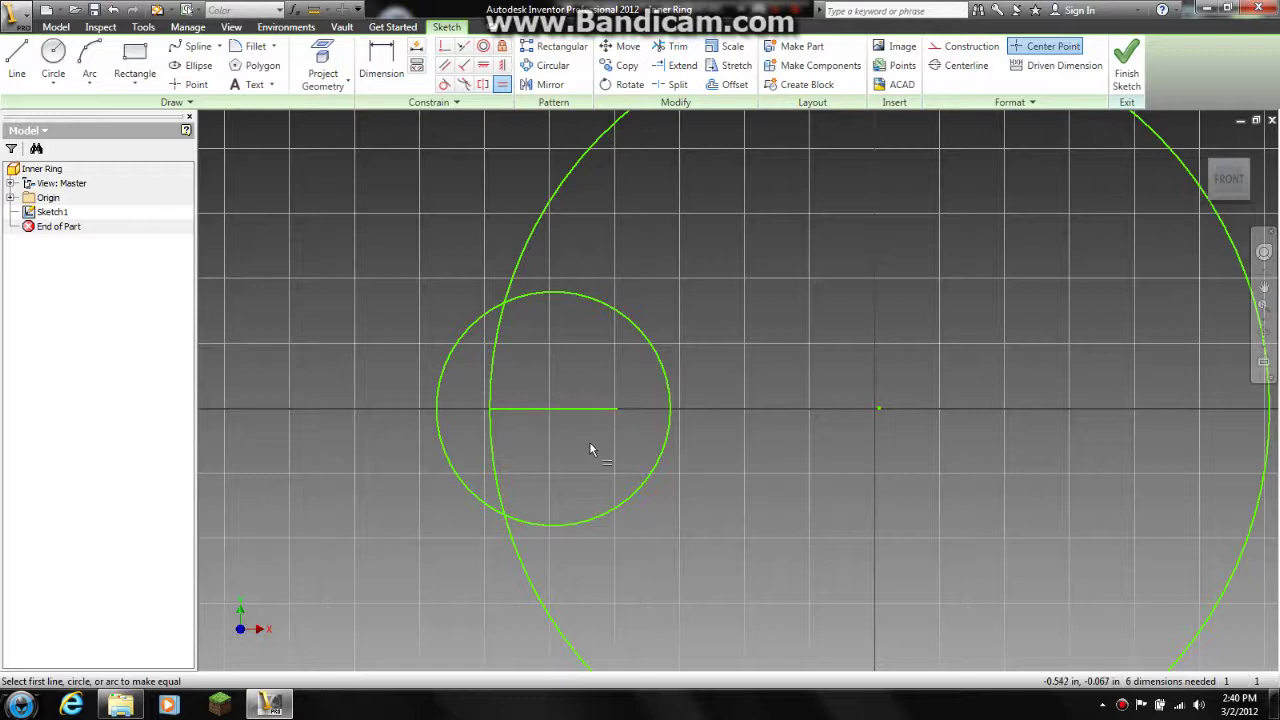
key("ctrl+z")
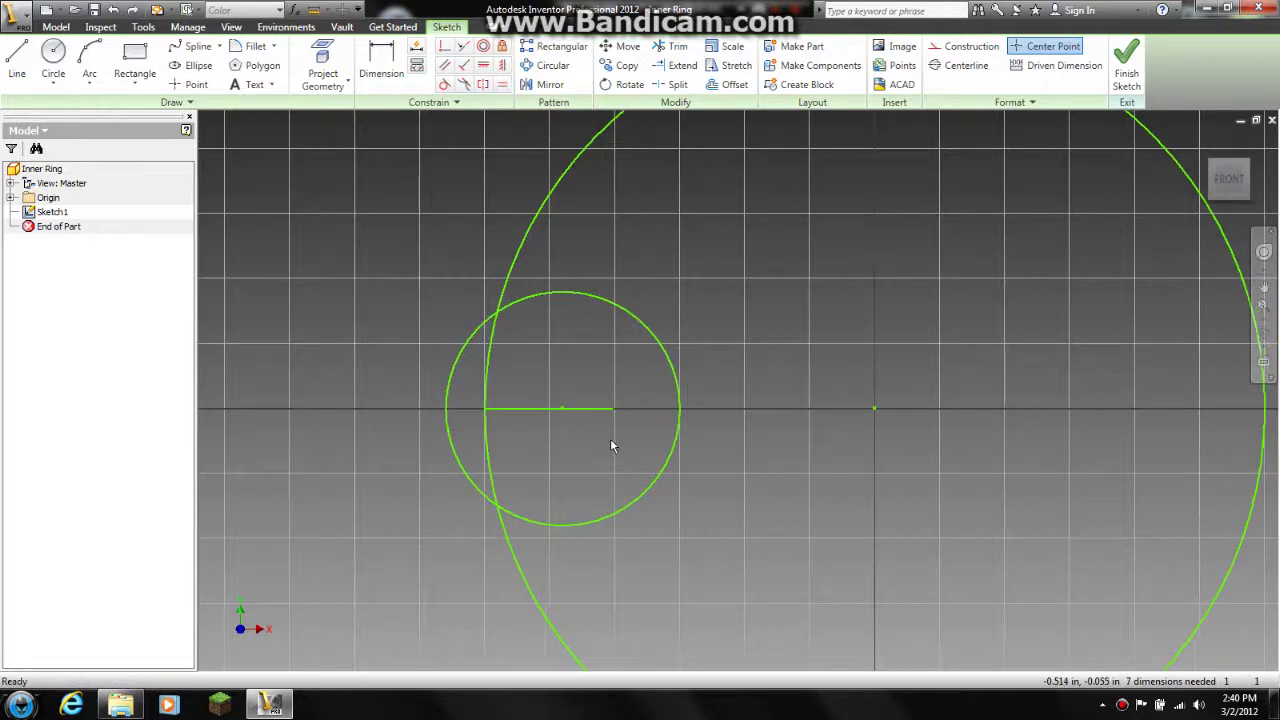
Step: Draw a .150 line from the small circle's centre along the axis
key("l")
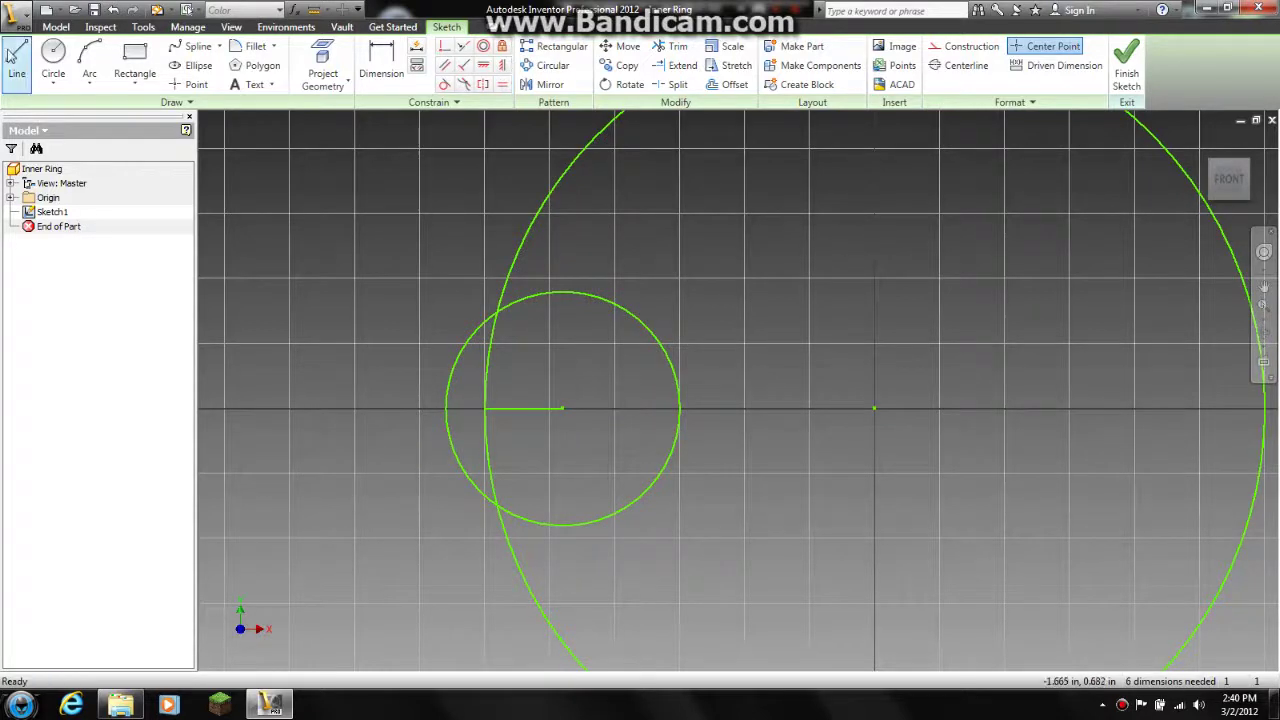
left_click(563, 409)
type(".15")
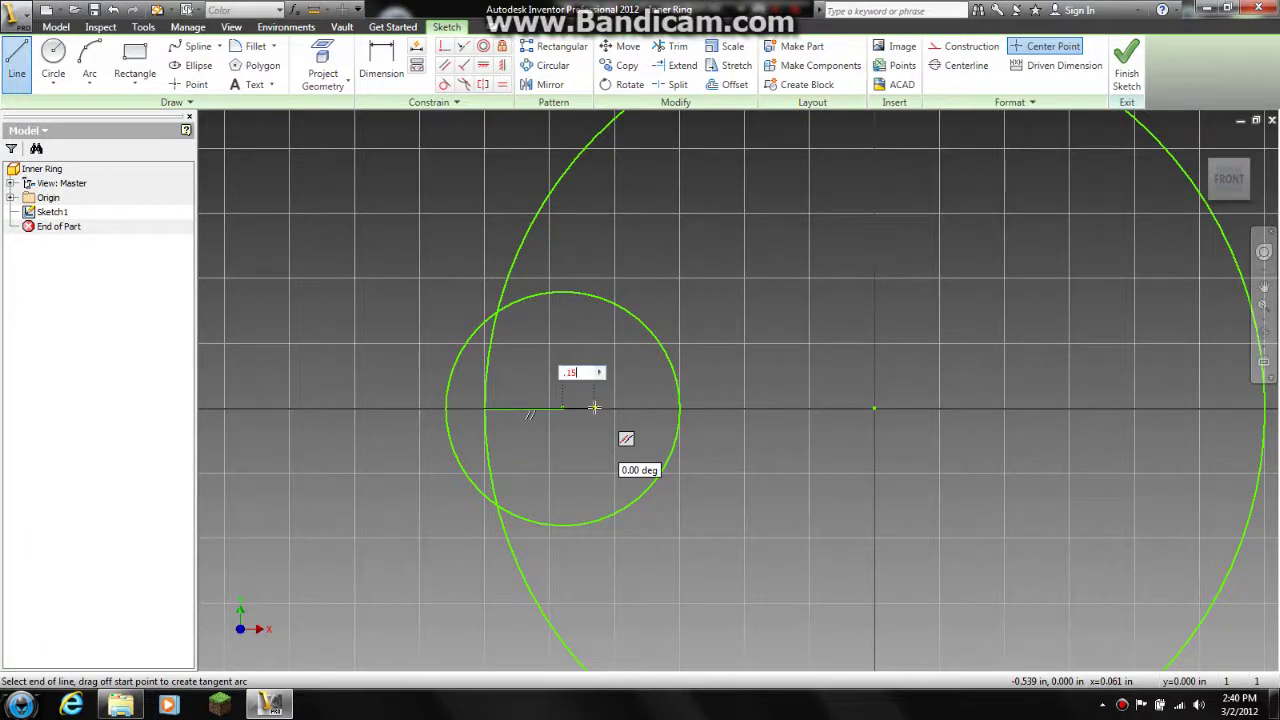
key("Tab")
key("Return")
key("Escape")
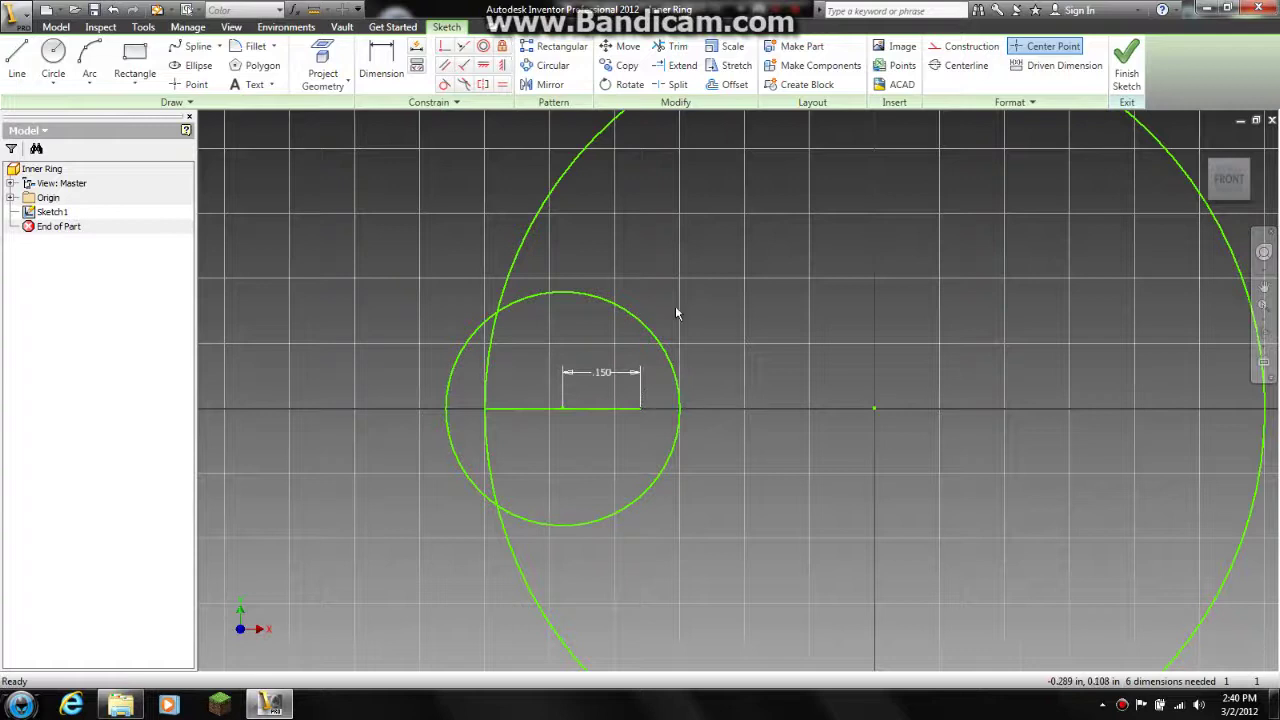
left_click(53, 60)
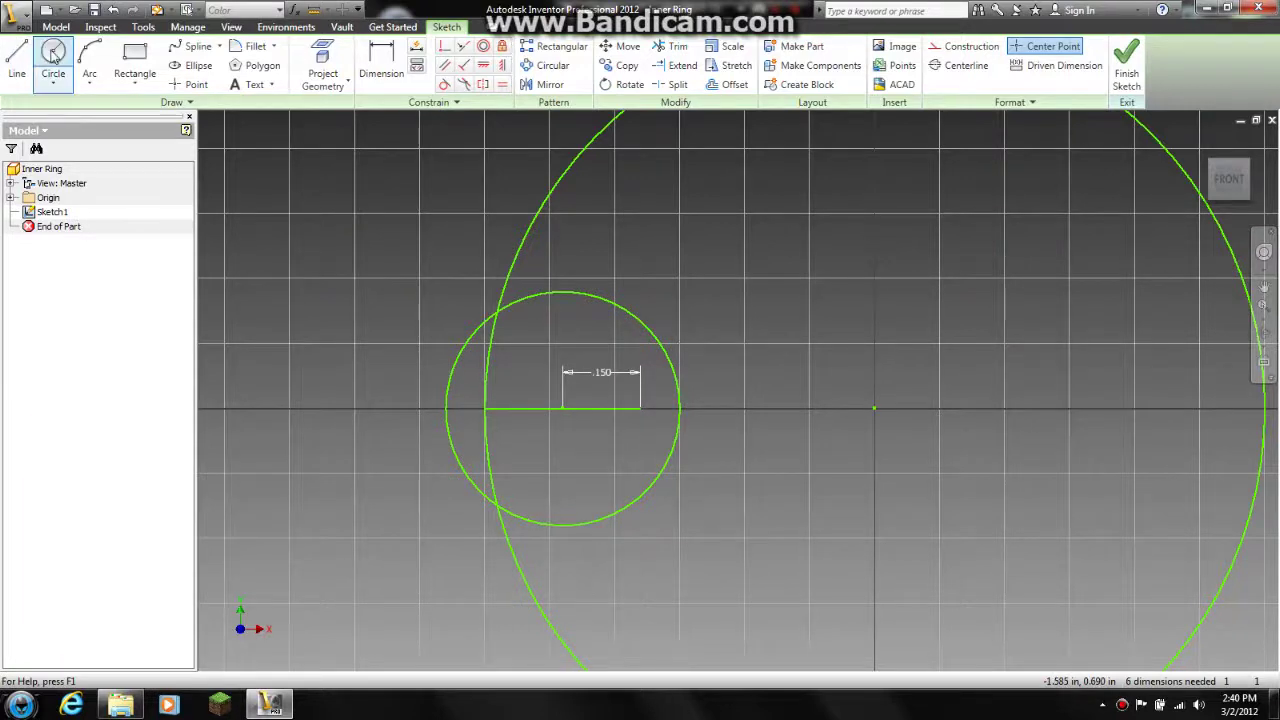
Step: Draw a circle from the origin passing through the line's end
left_click(874, 408)
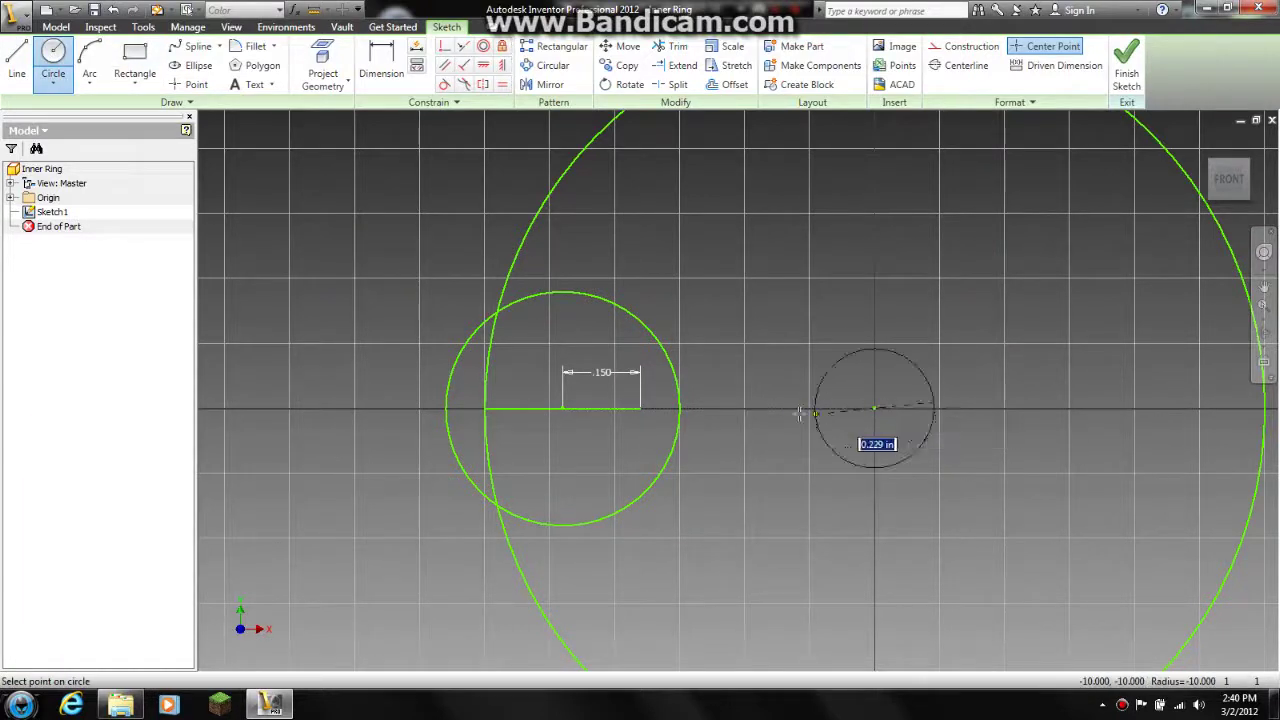
left_click(641, 408)
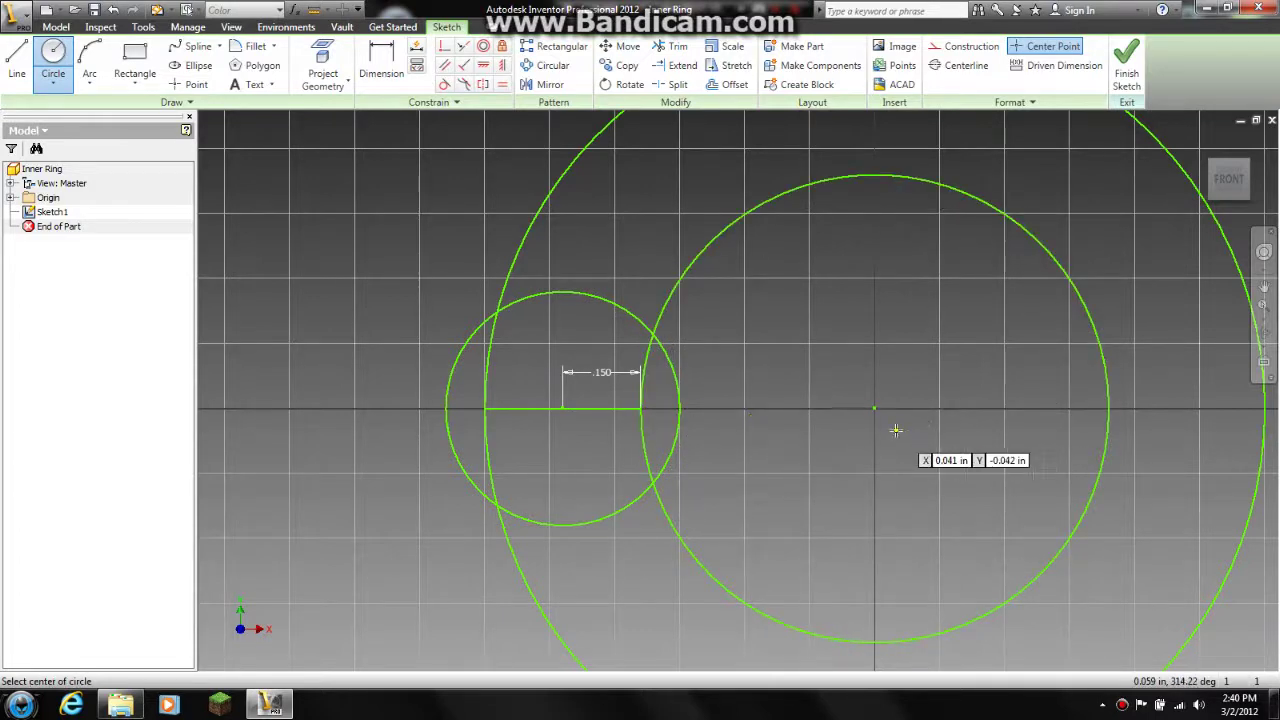
key("Escape")
Step: Delete the extra circles and dimension, leaving only the outer circle
scroll(704, 484, "down", 2)
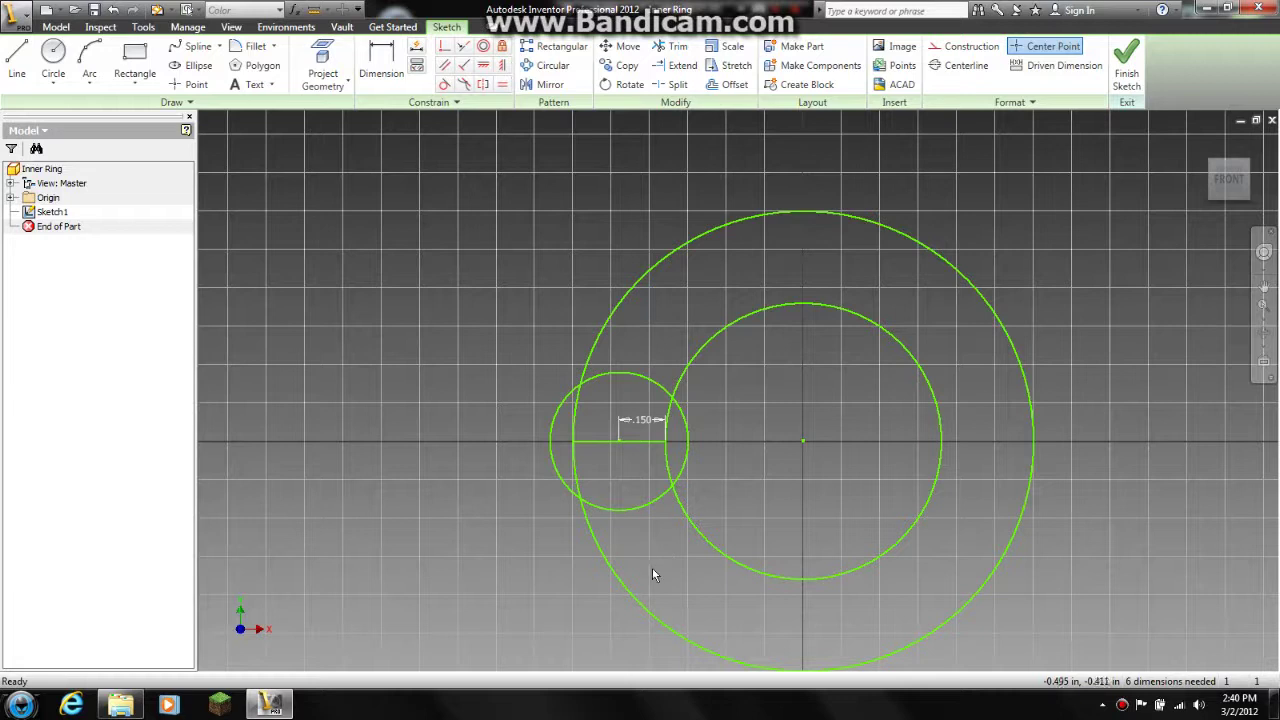
left_click_drag(652, 567, 501, 308)
key("Delete")
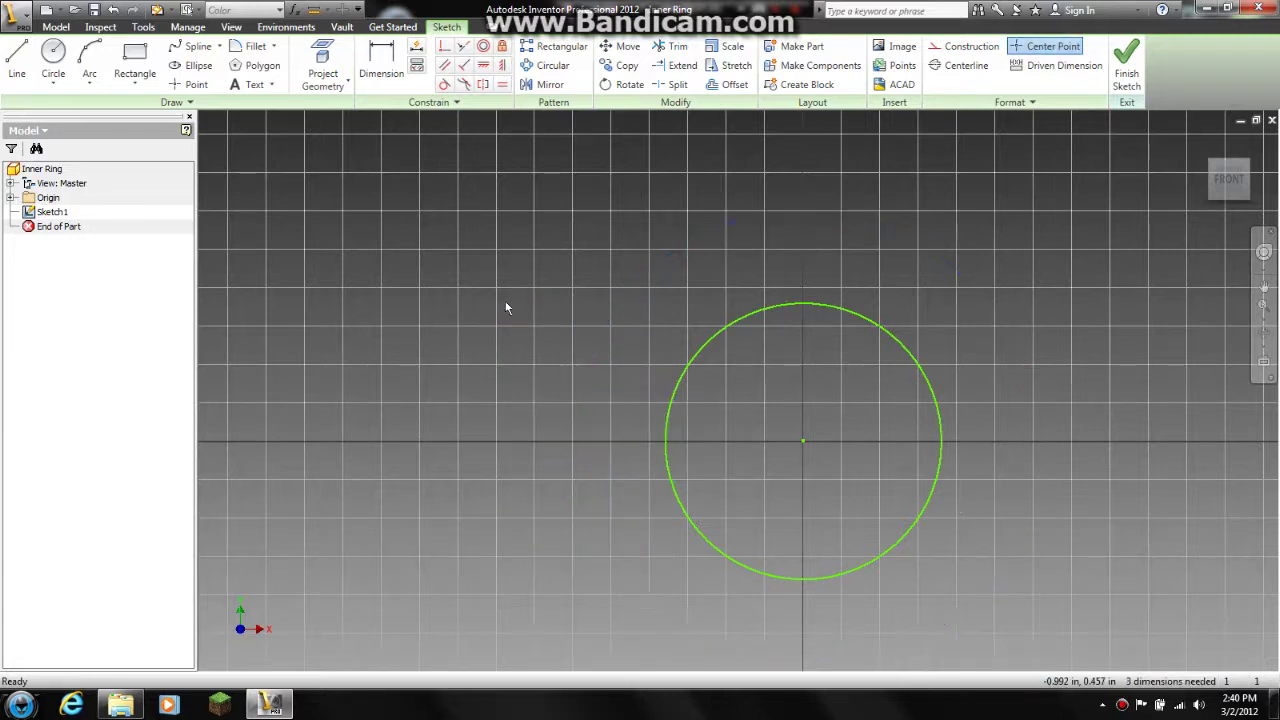
left_click(53, 56)
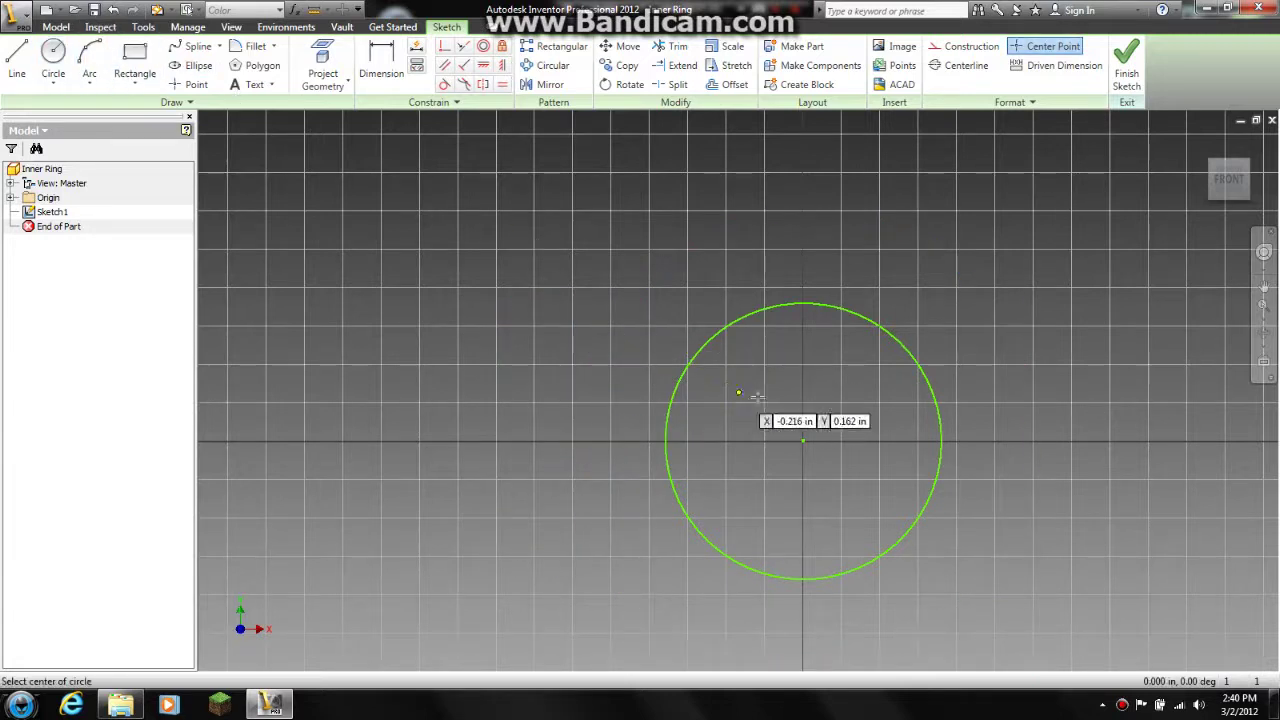
left_click(803, 440)
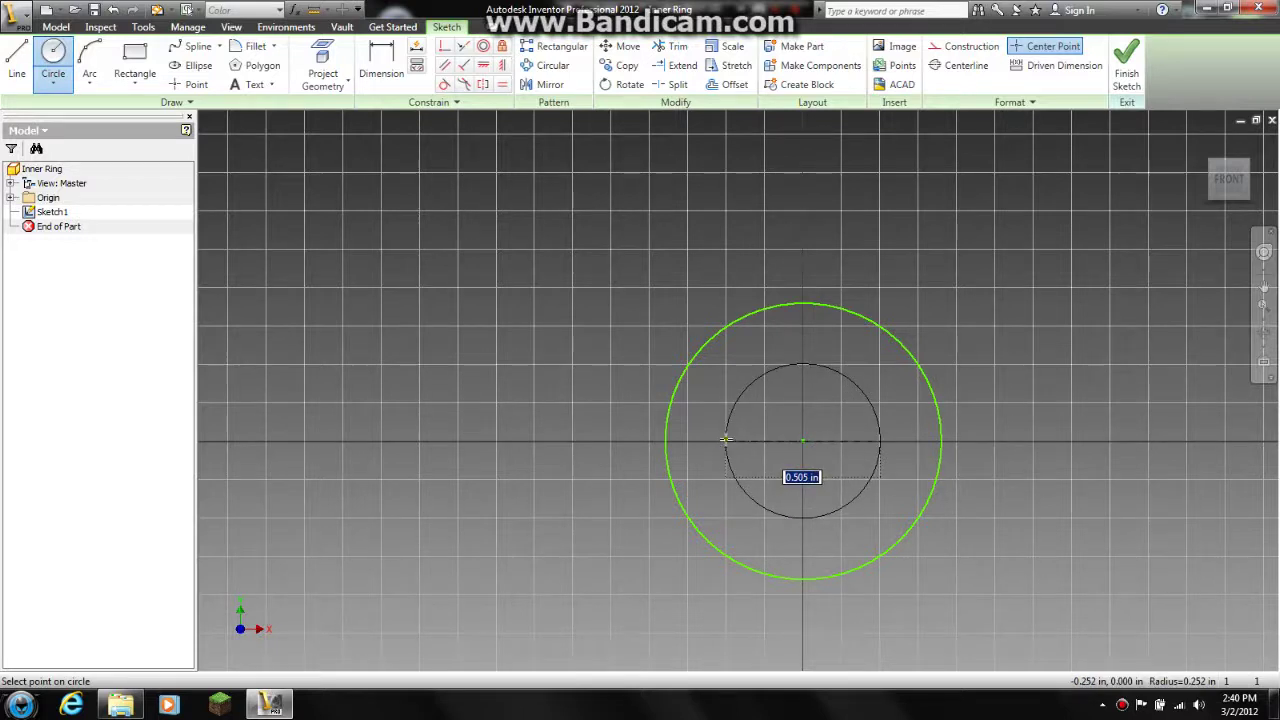
key("Escape")
Step: Dimension the outer circle to a .900 diameter
key("d")
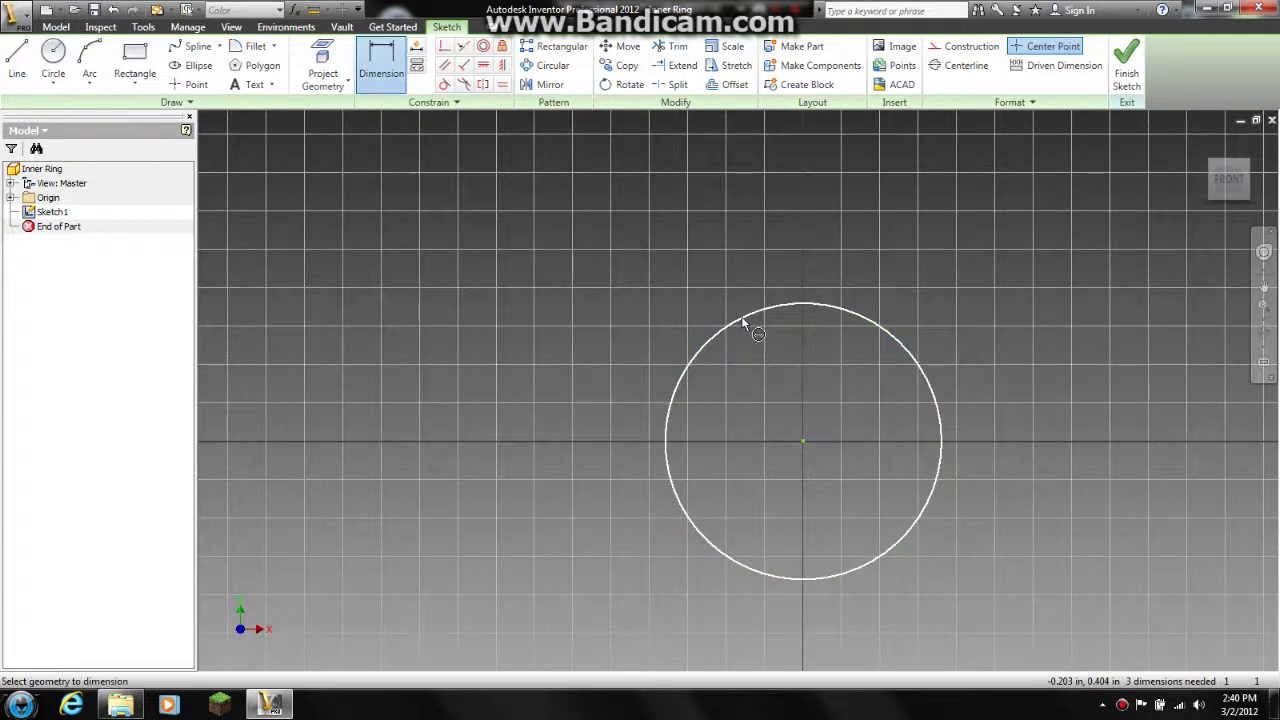
left_click(743, 320)
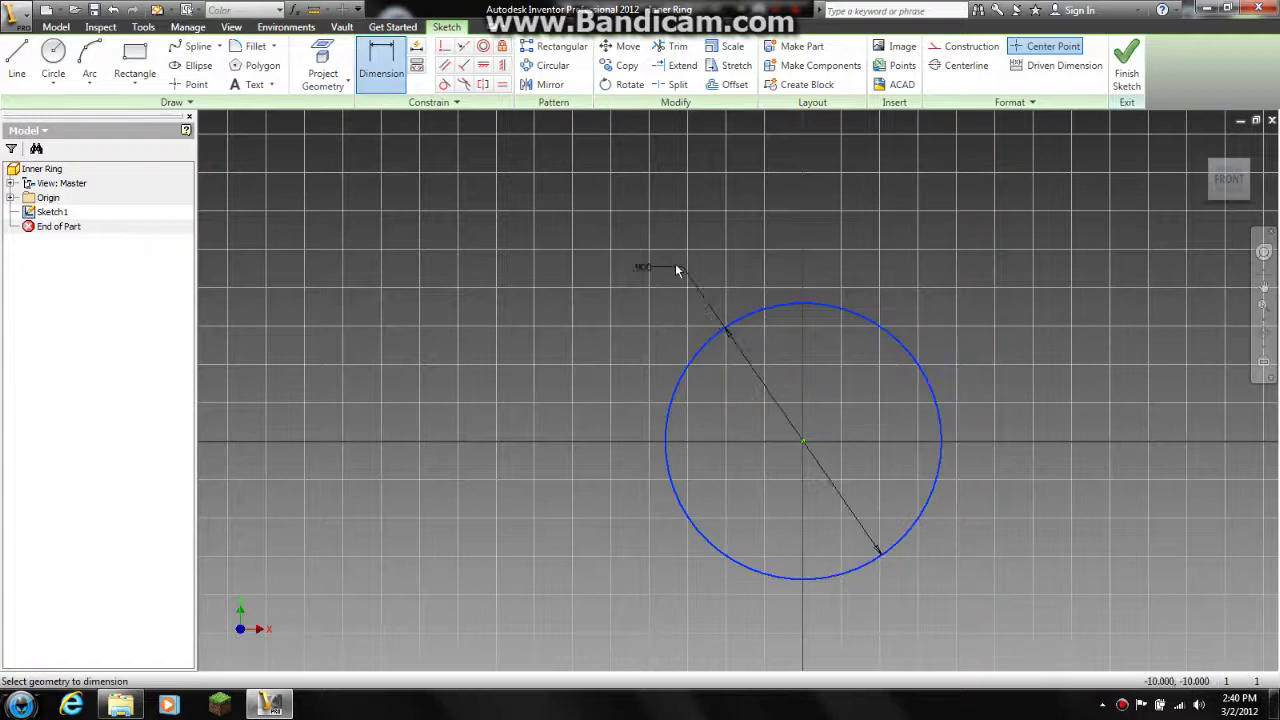
left_click(621, 277)
key("Escape")
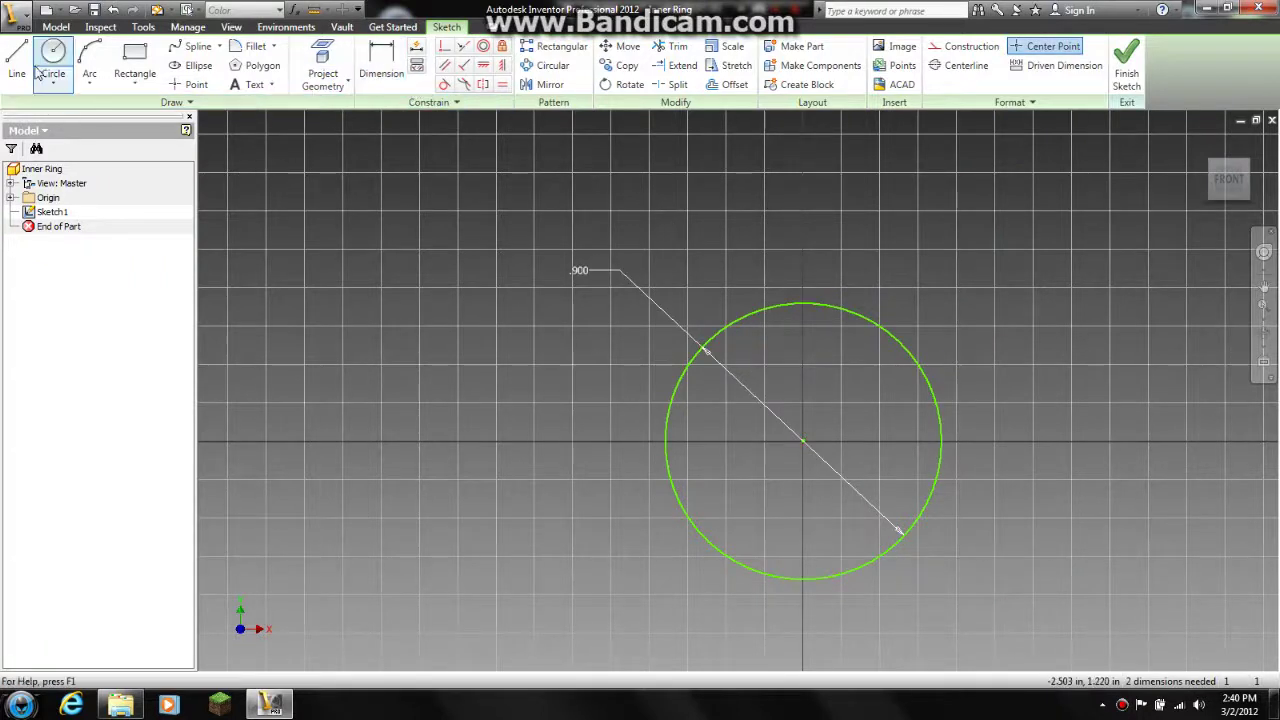
Step: Add a concentric .550 diameter circle at the origin and hide the dimensions
left_click(50, 65)
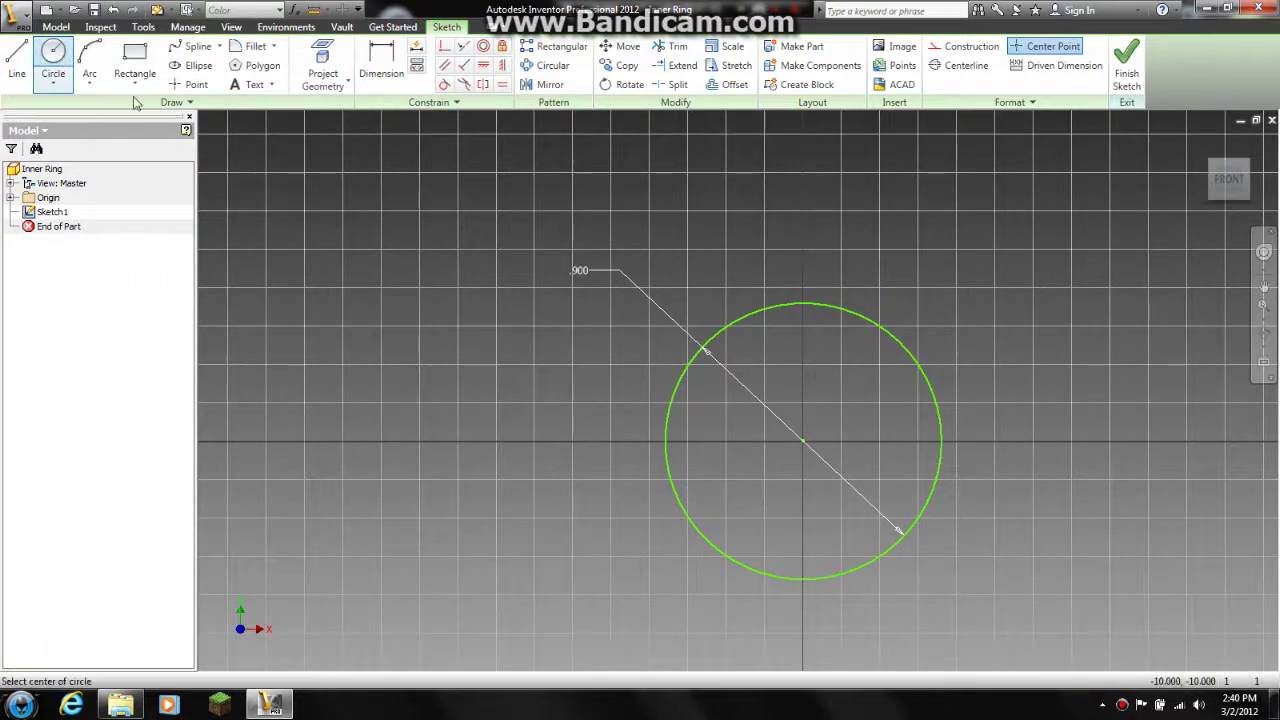
left_click(804, 441)
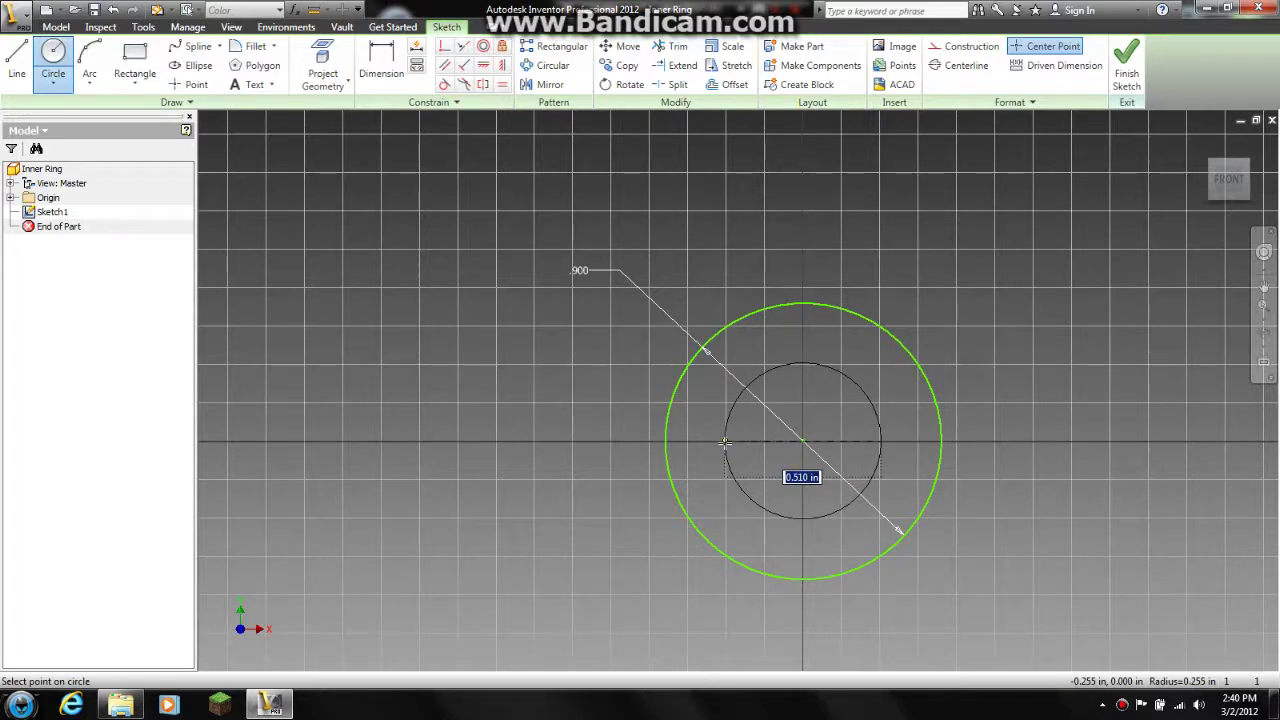
type(".55")
key("Return")
key("Escape")
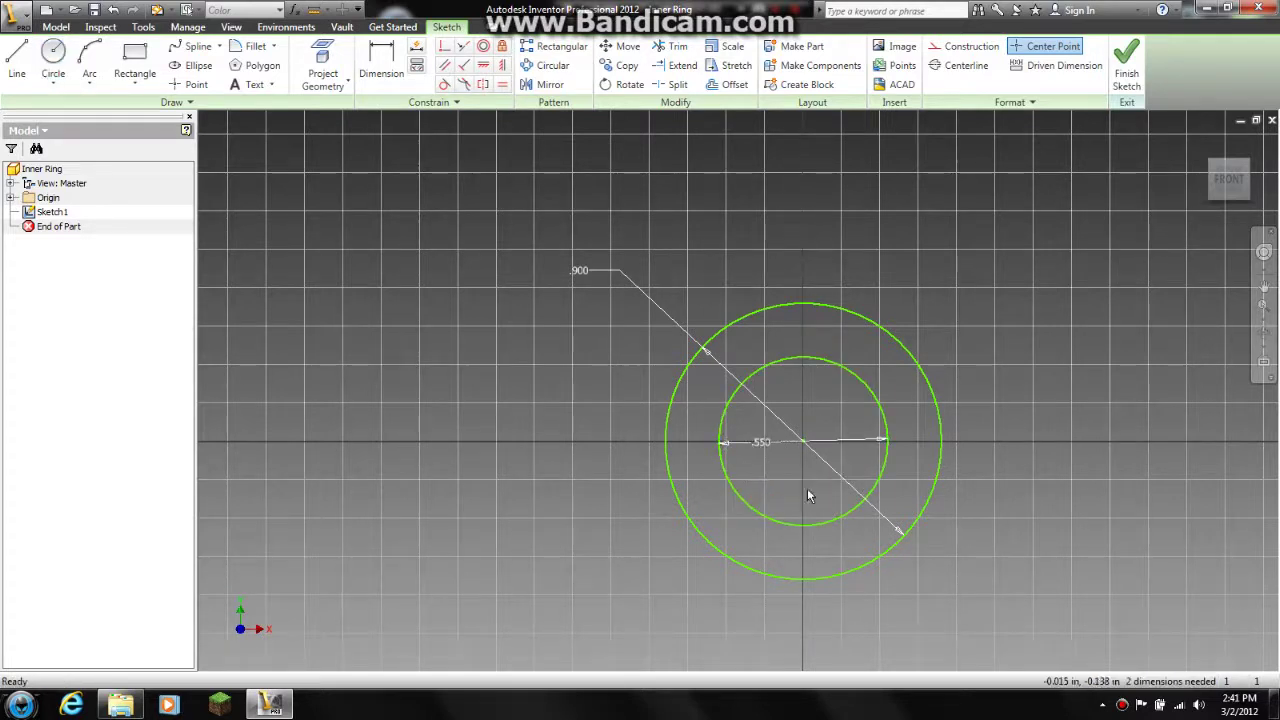
key("Delete")
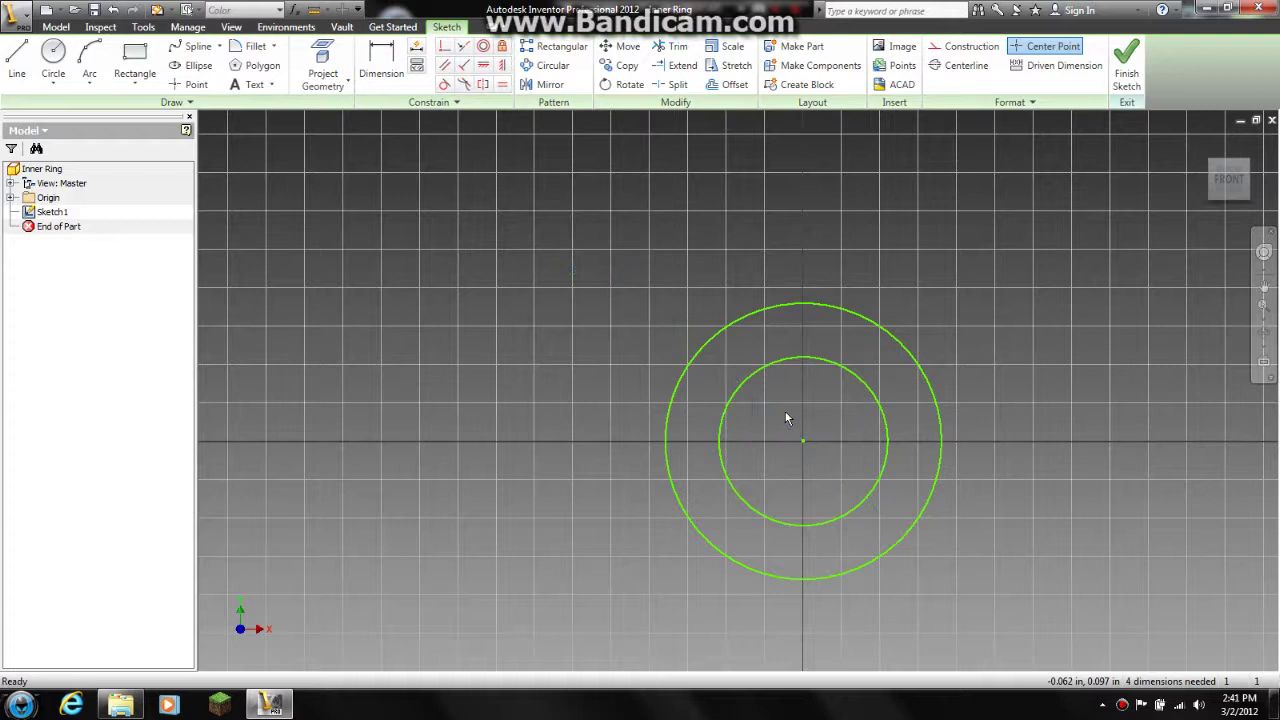
Step: Extrude the ring profile between the two circles to a .55 depth
left_click(57, 29)
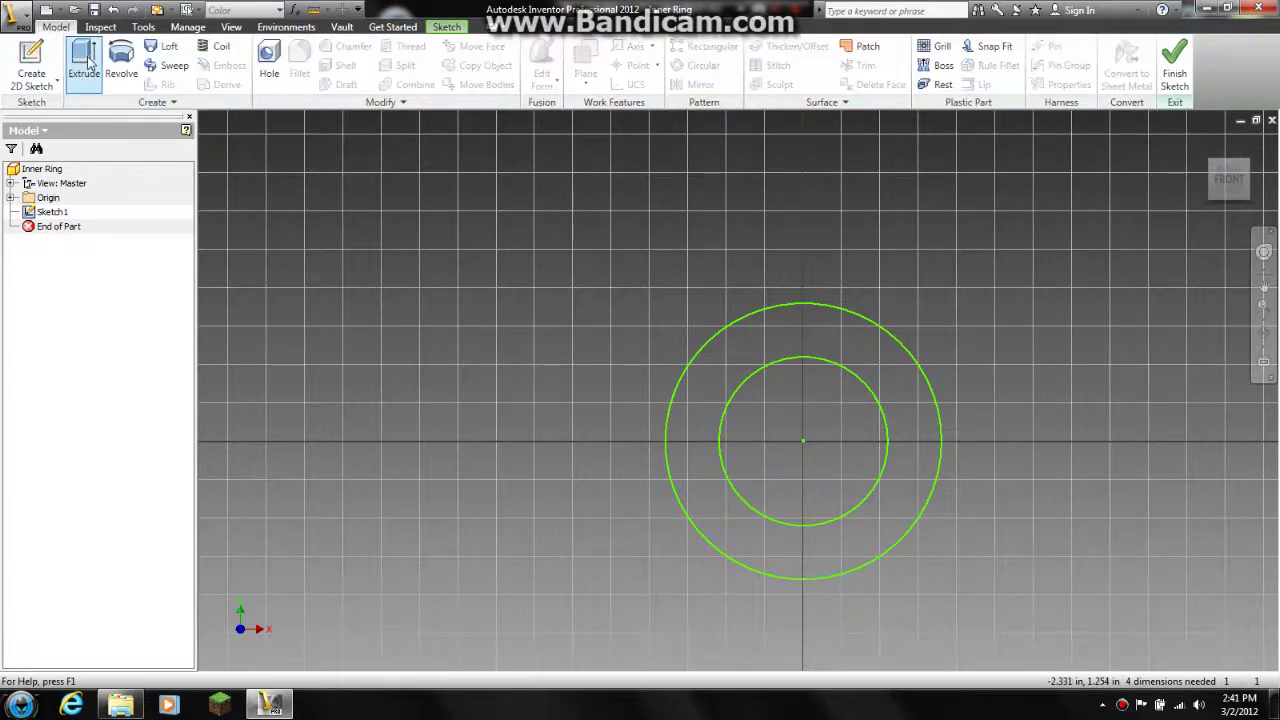
left_click(87, 62)
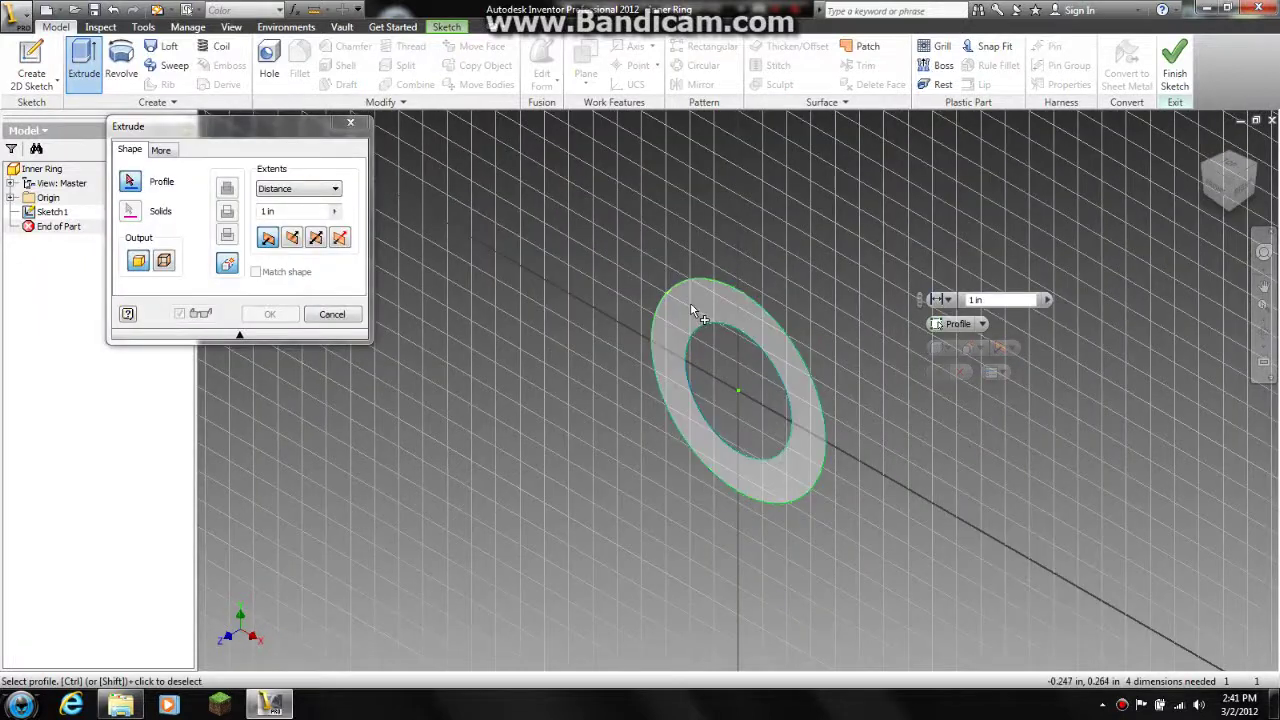
left_click(691, 305)
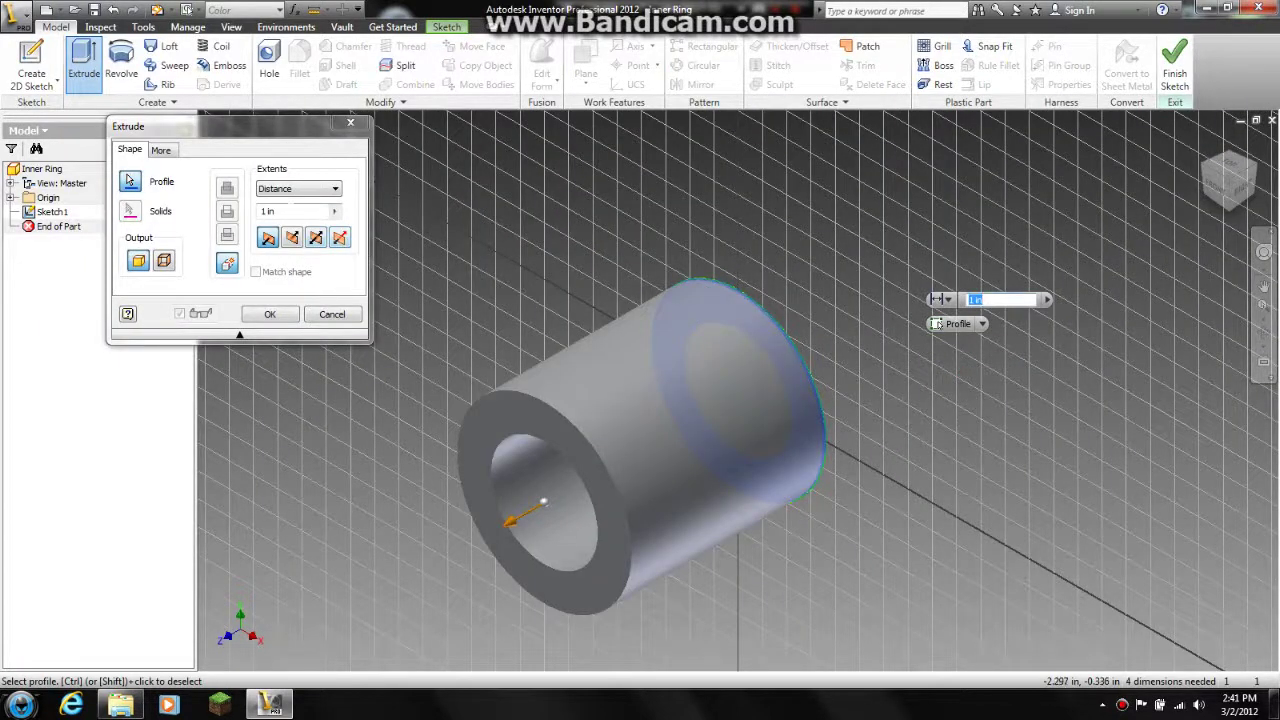
left_click(260, 212)
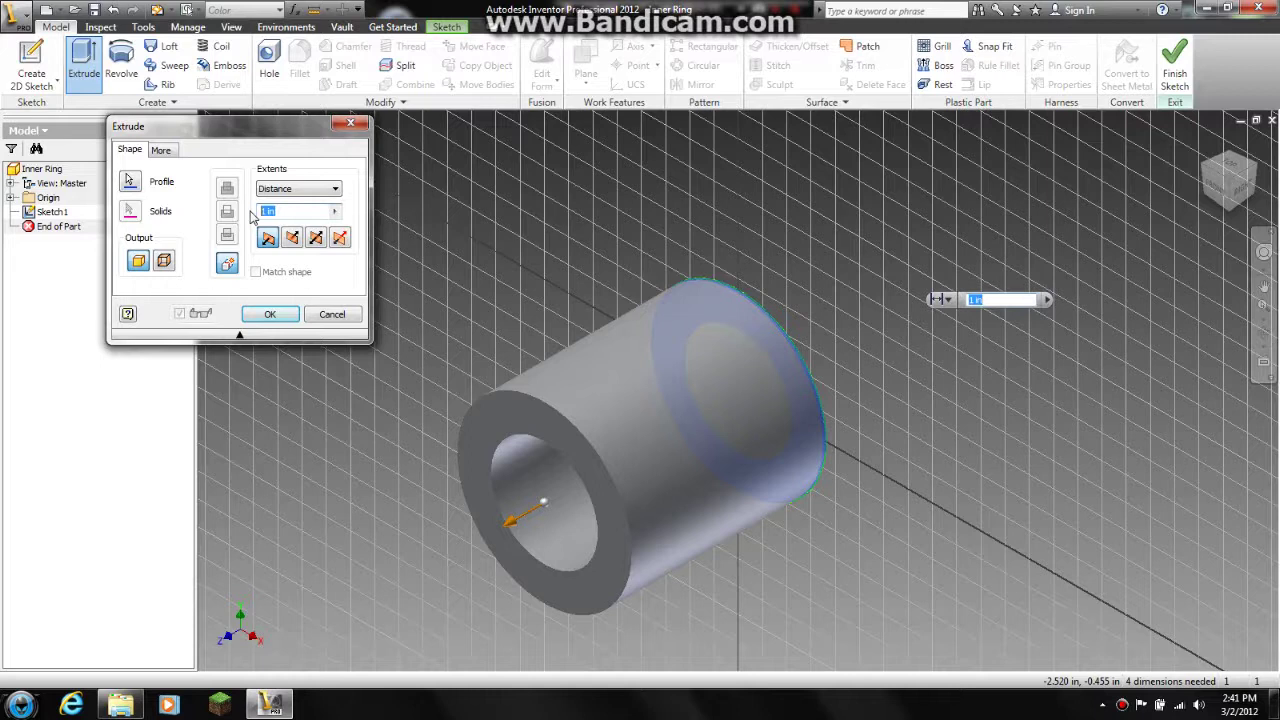
type(".55")
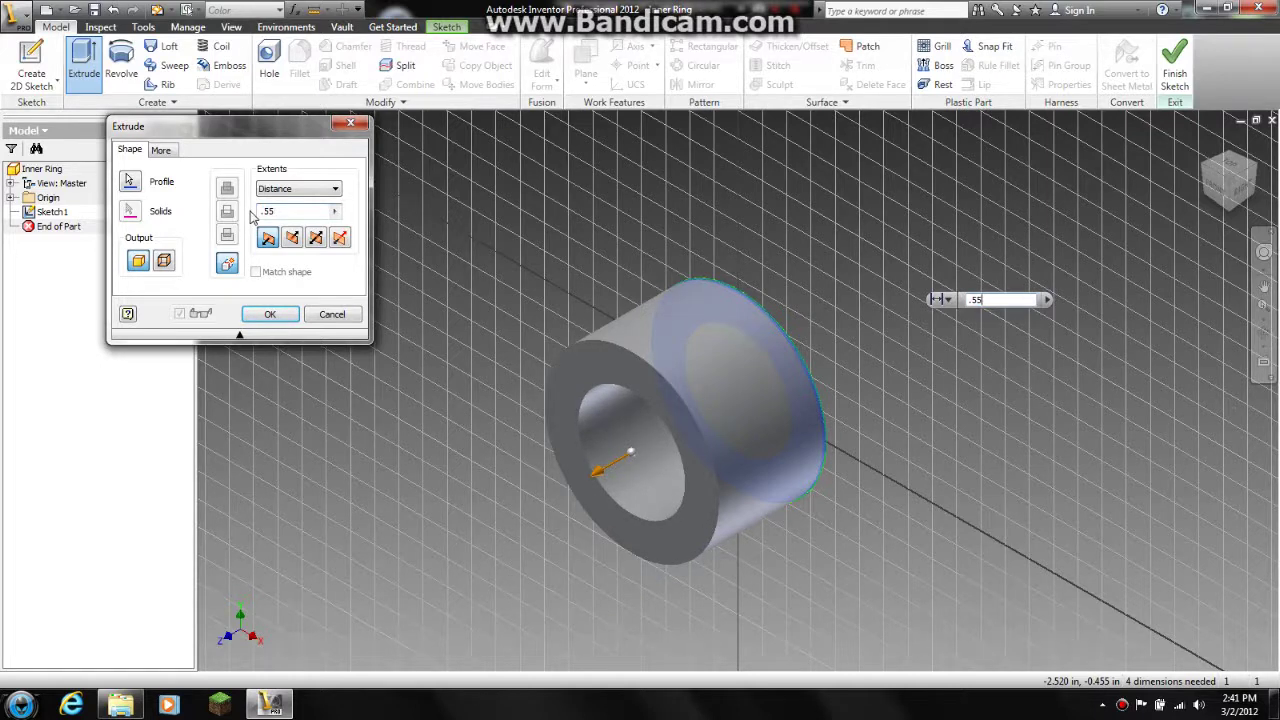
key("Return")
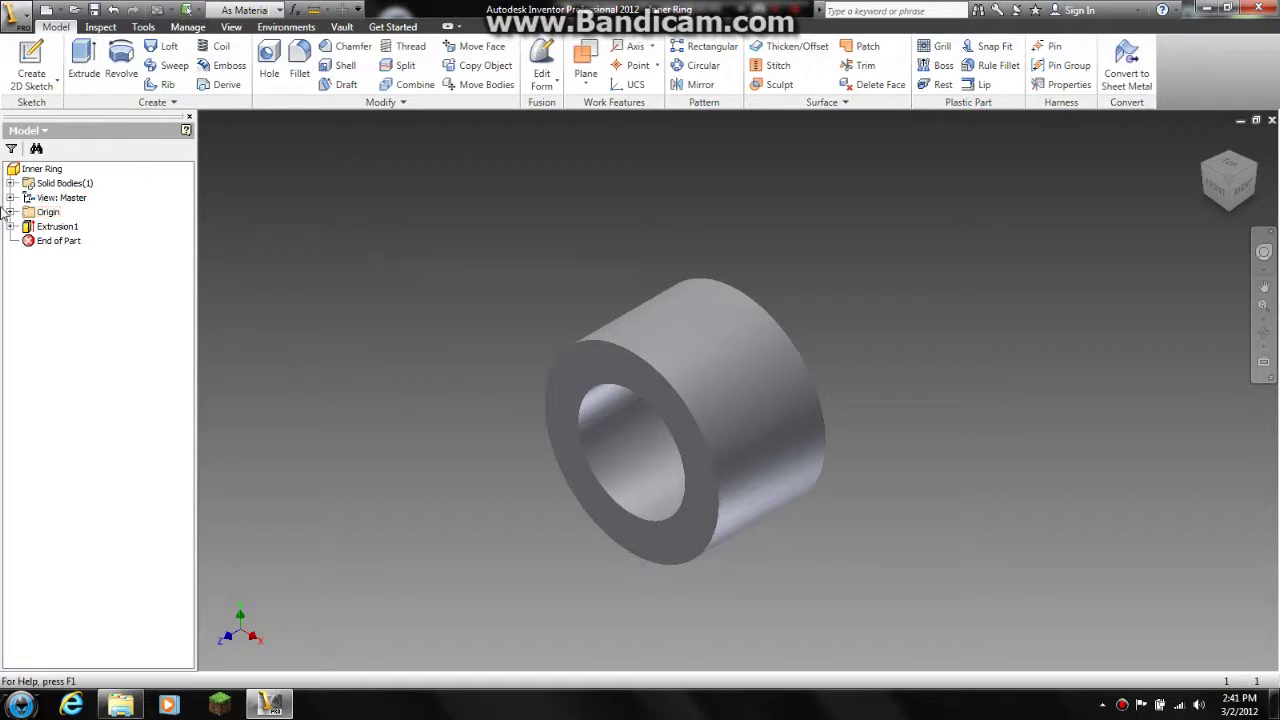
Step: Create a new sketch on the XZ Plane
left_click(10, 212)
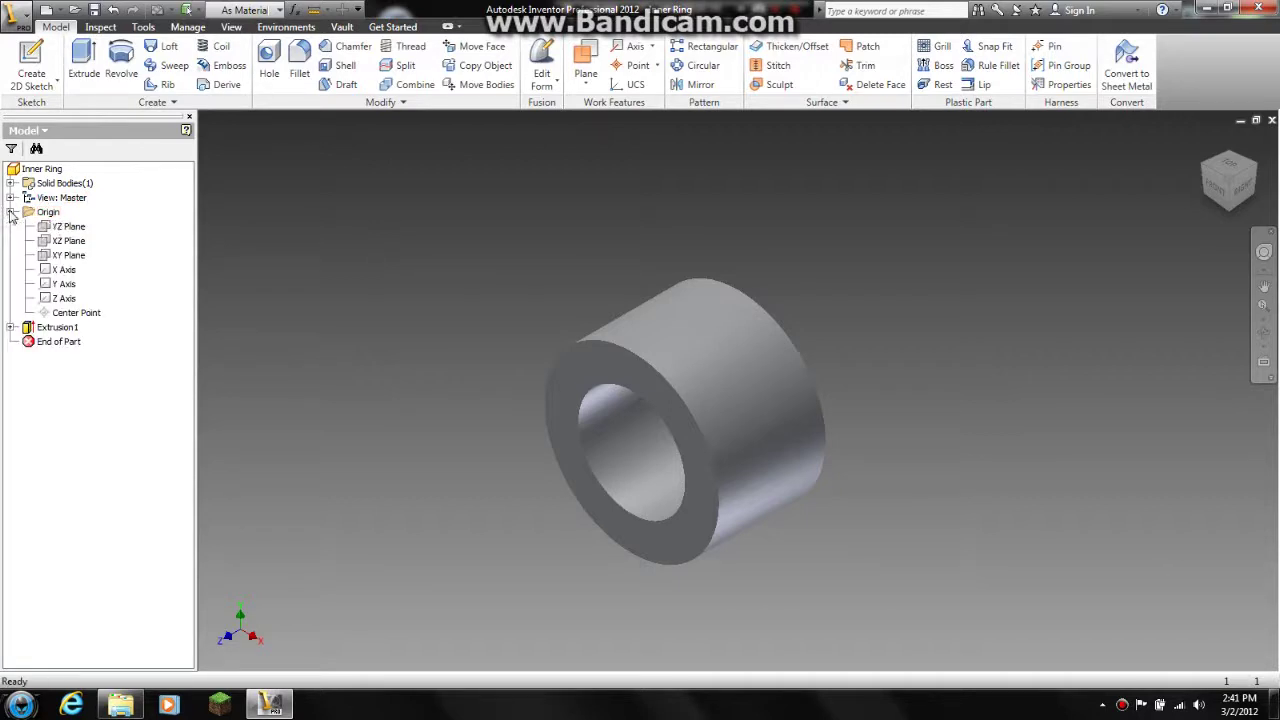
left_click(70, 242)
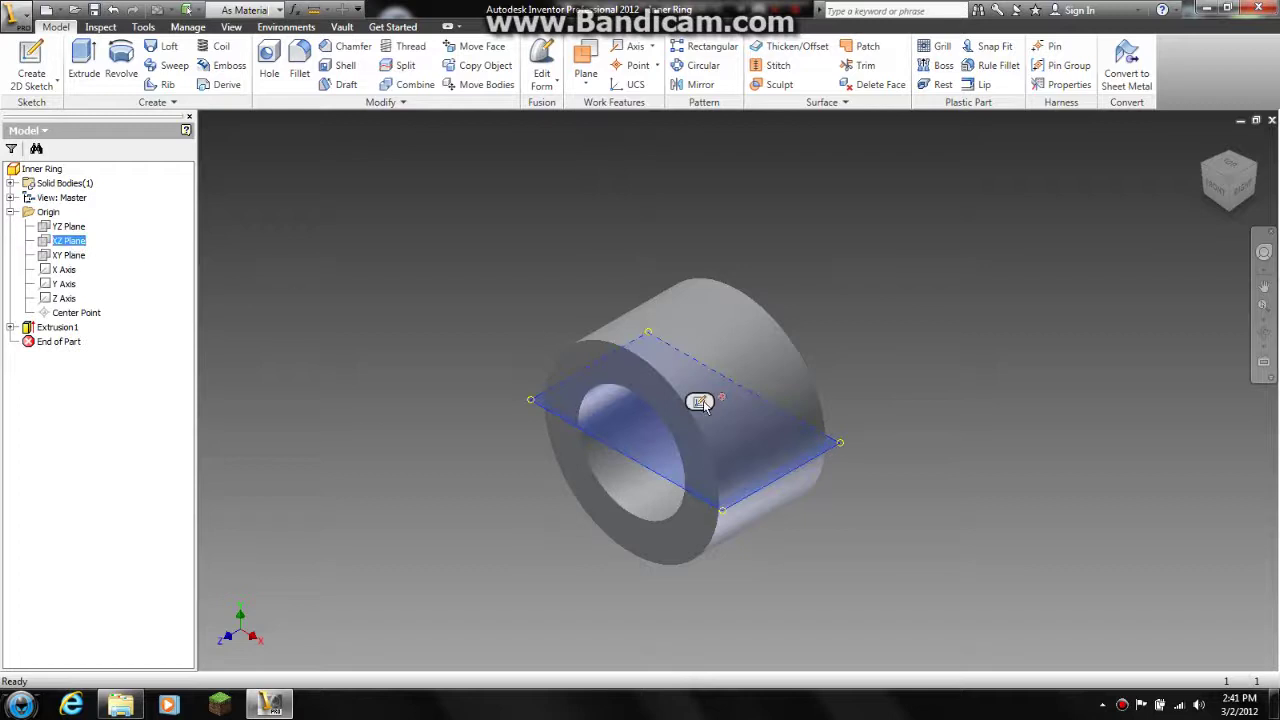
left_click(701, 403)
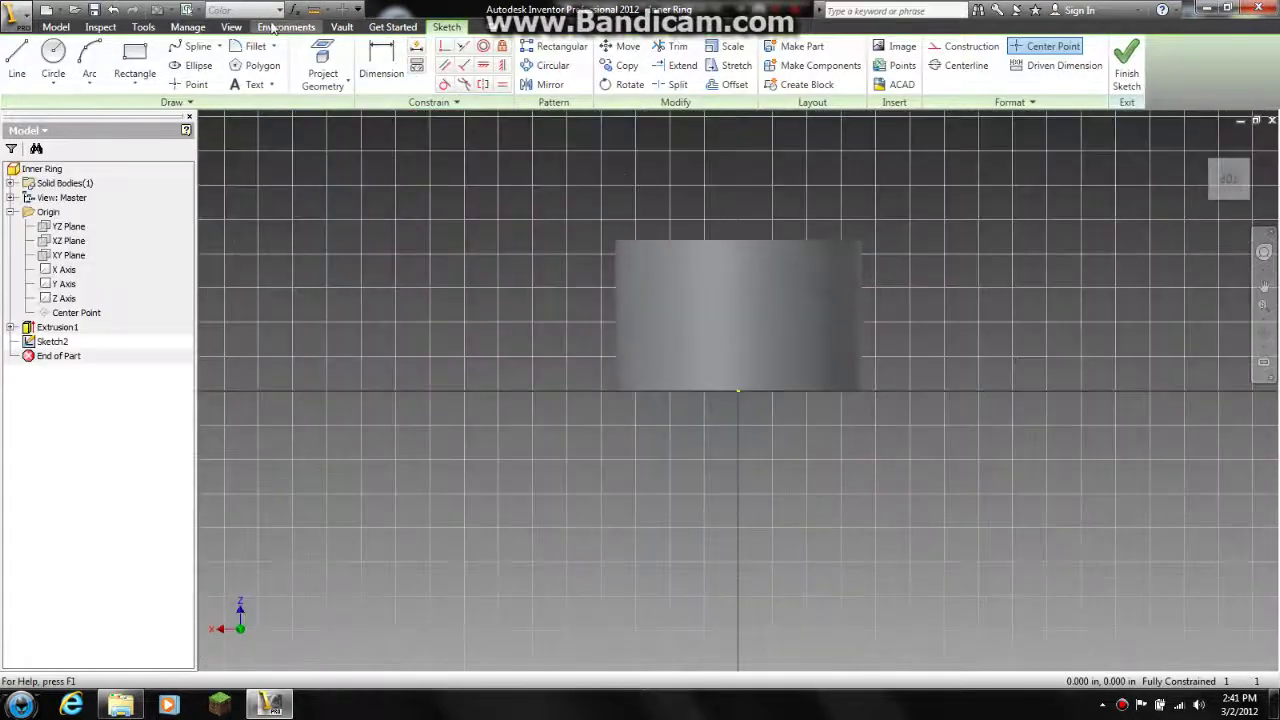
Step: Slice the graphics and project the ring's cut face edges into the sketch
left_click(231, 27)
left_click(466, 46)
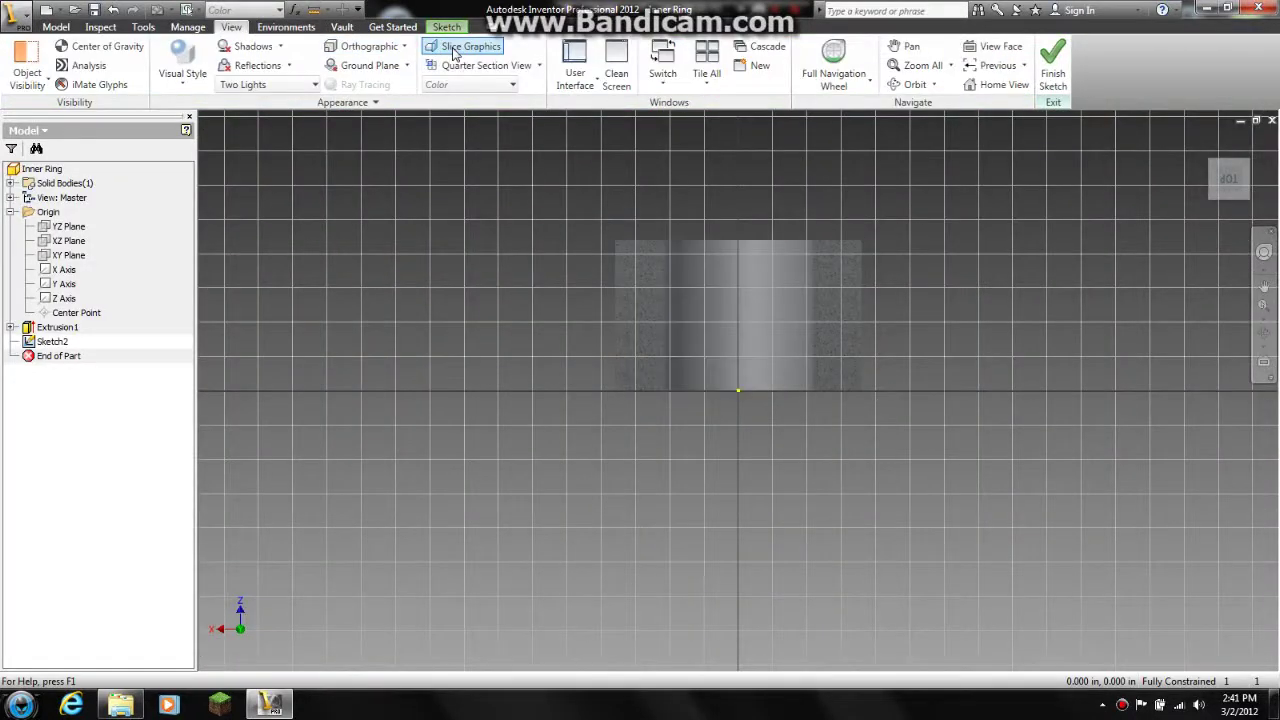
left_click(450, 26)
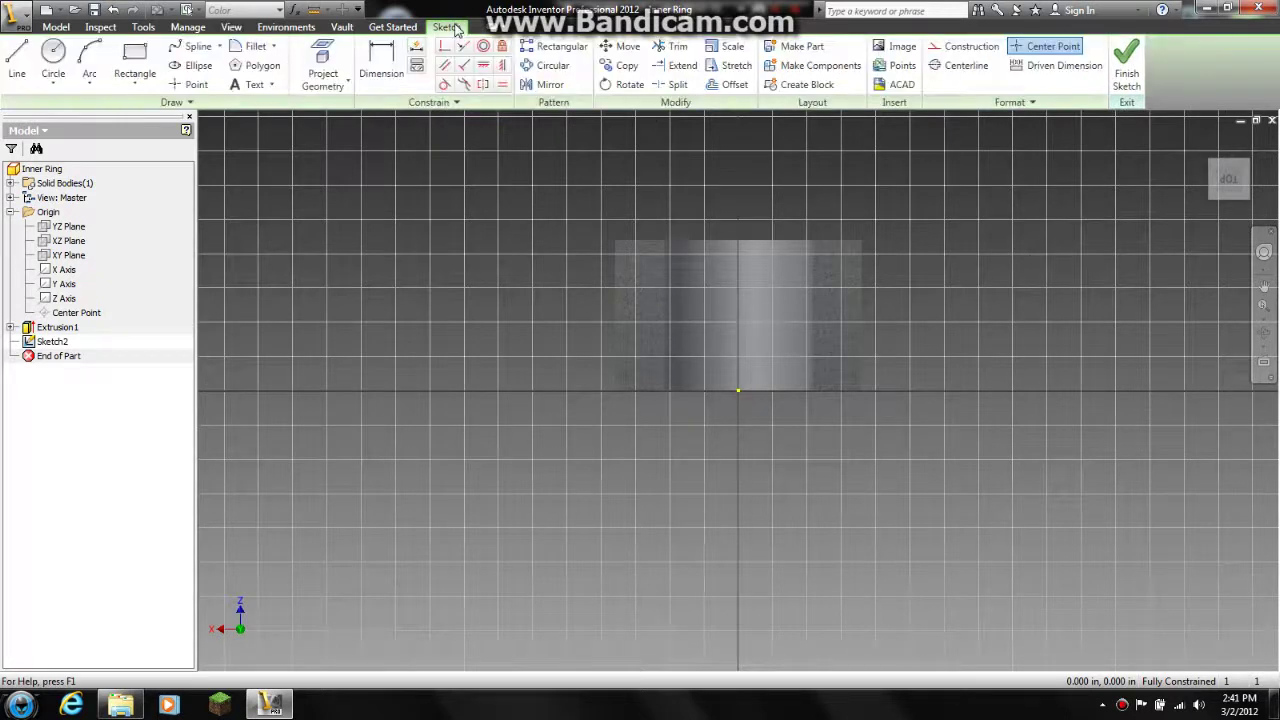
left_click(325, 52)
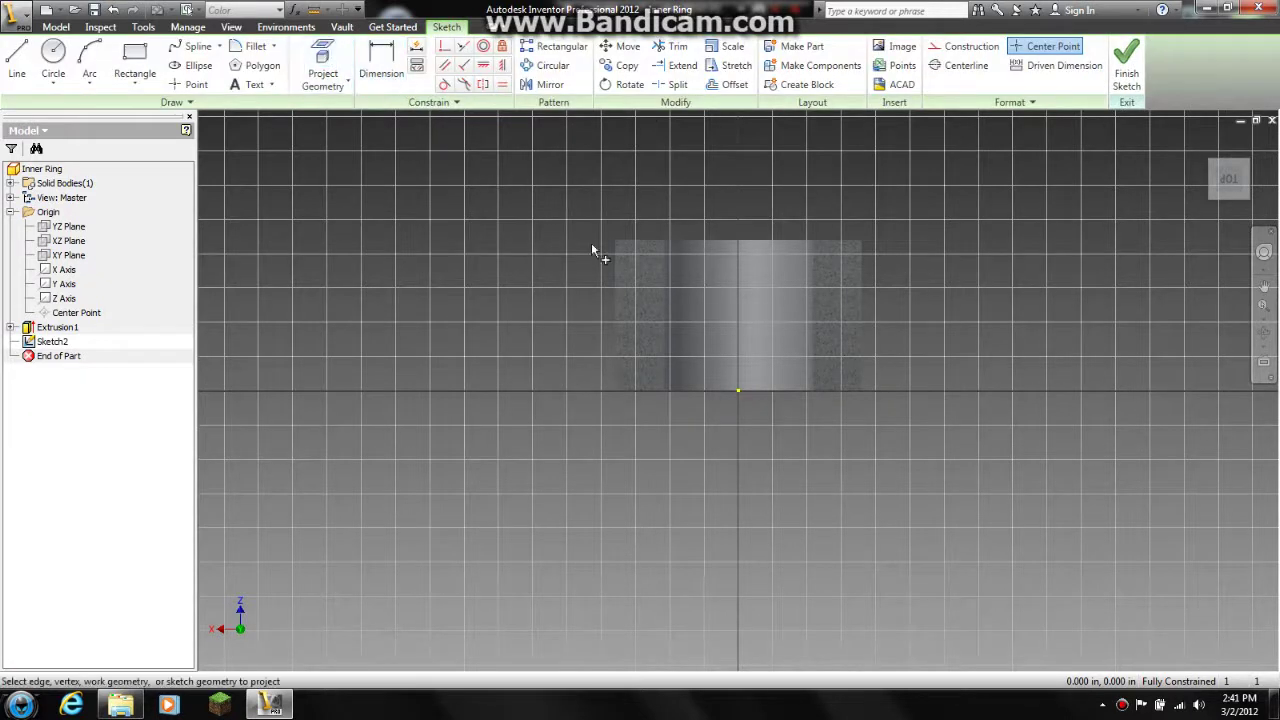
left_click(619, 304)
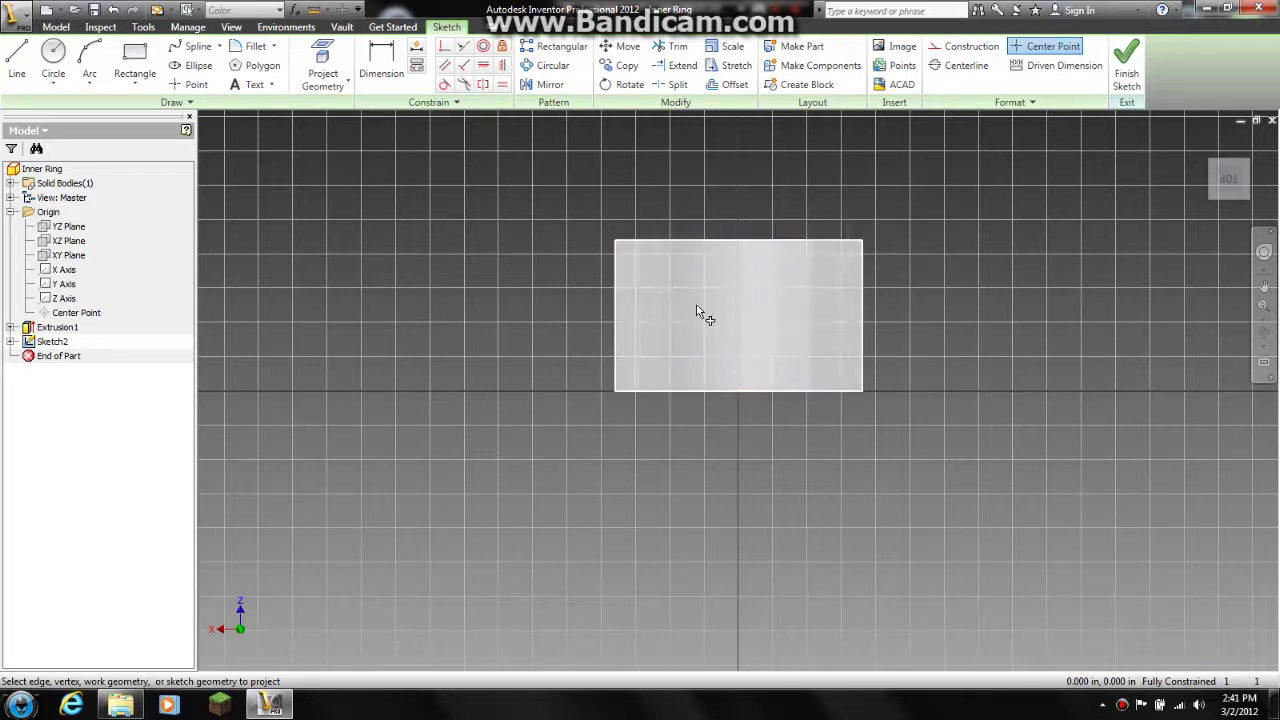
middle_click_drag(803, 320, 757, 348)
scroll(757, 348, "up", 3)
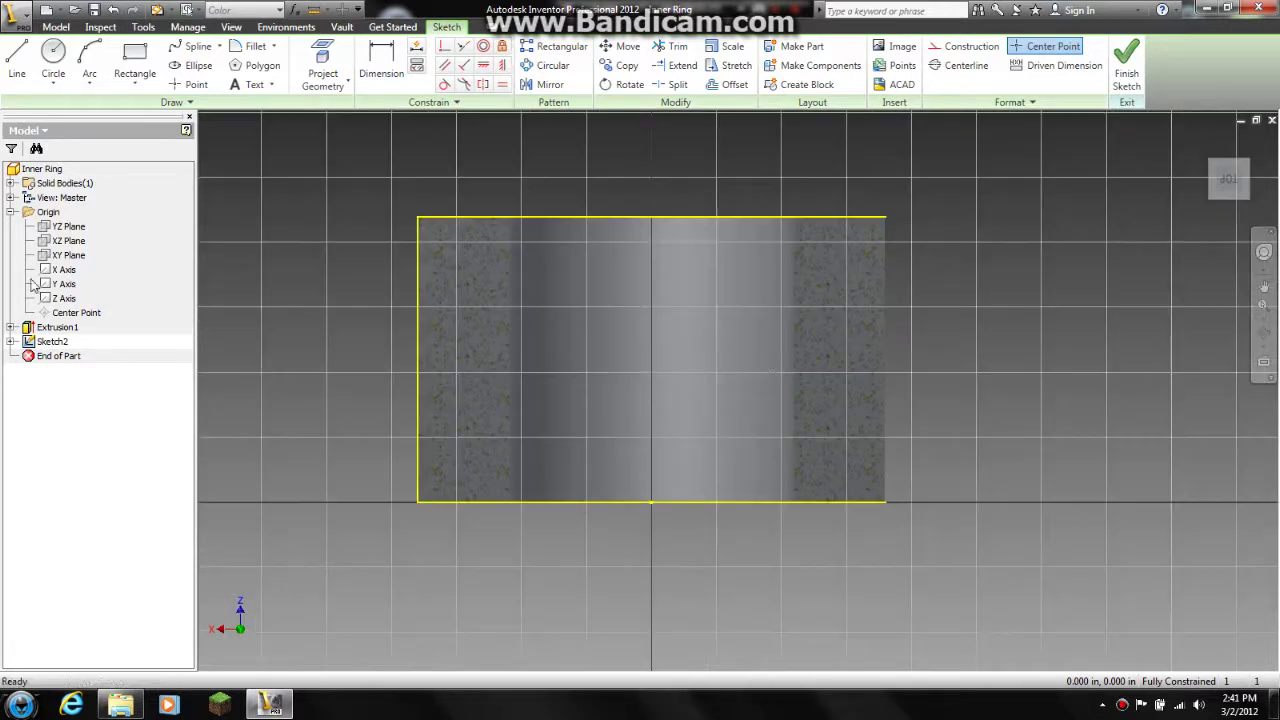
Step: Draw a .150 line inward from the rectangle's left edge
left_click(17, 62)
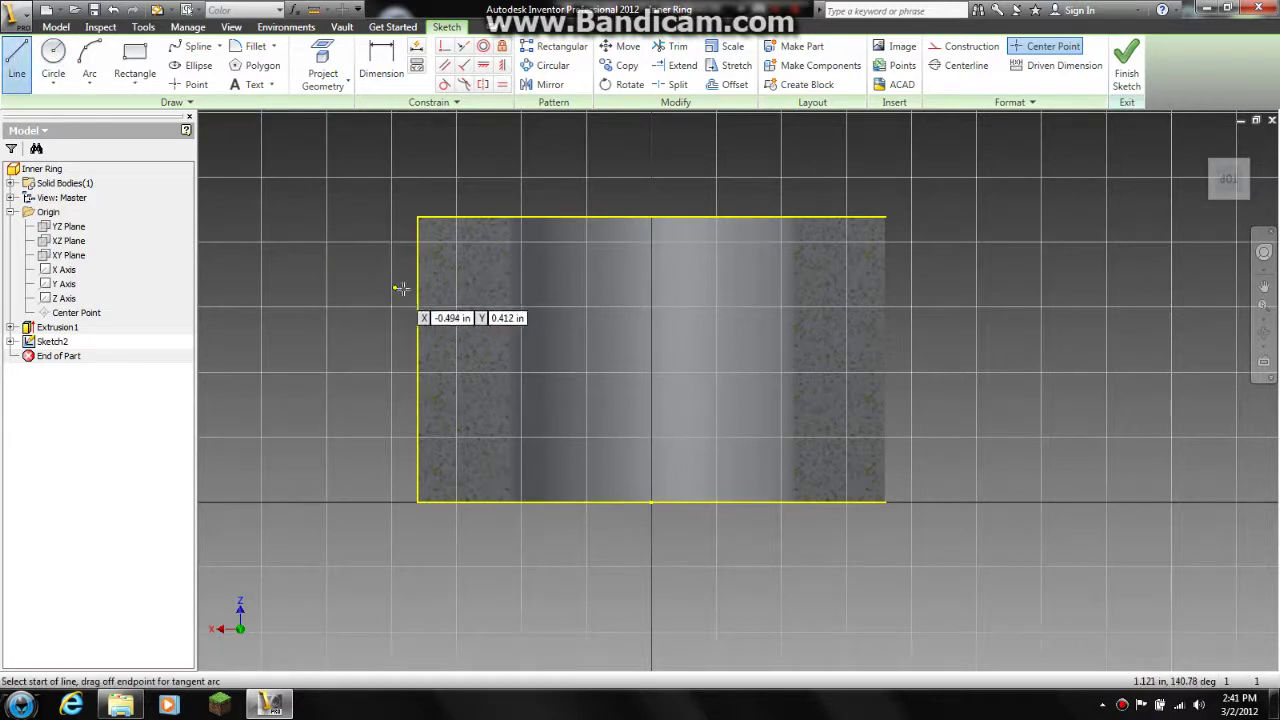
left_click(417, 360)
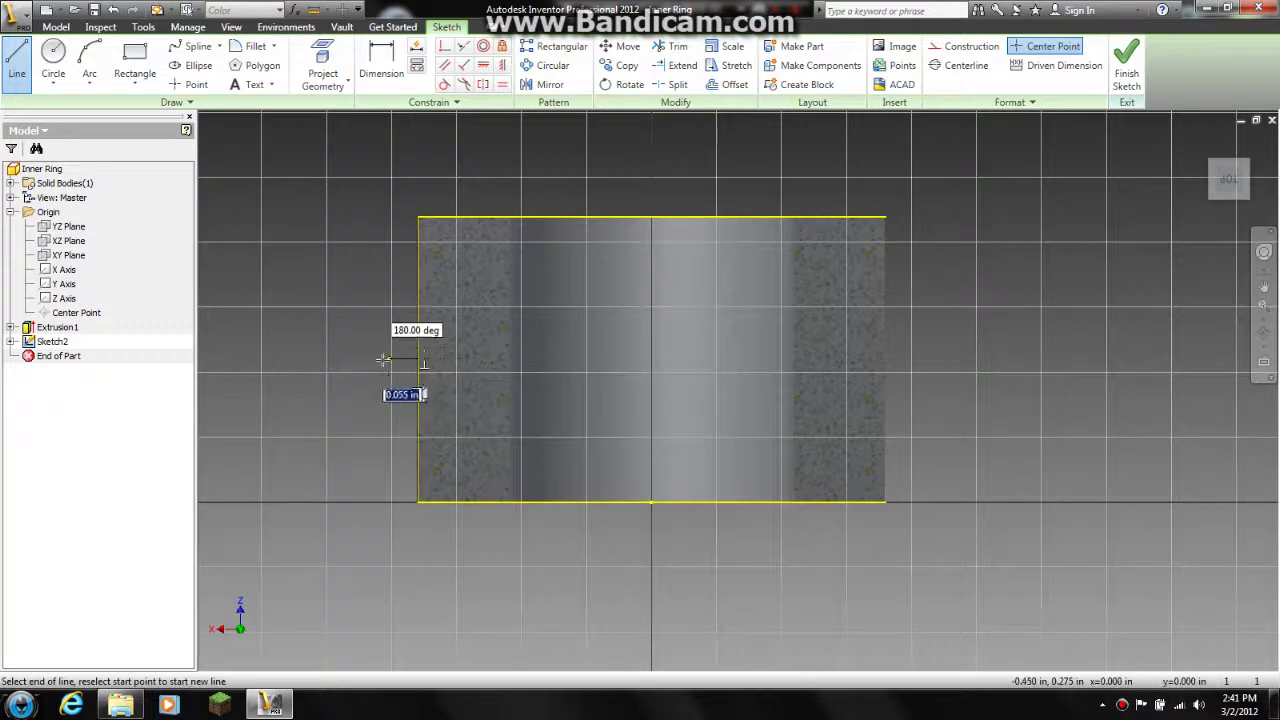
type(".15")
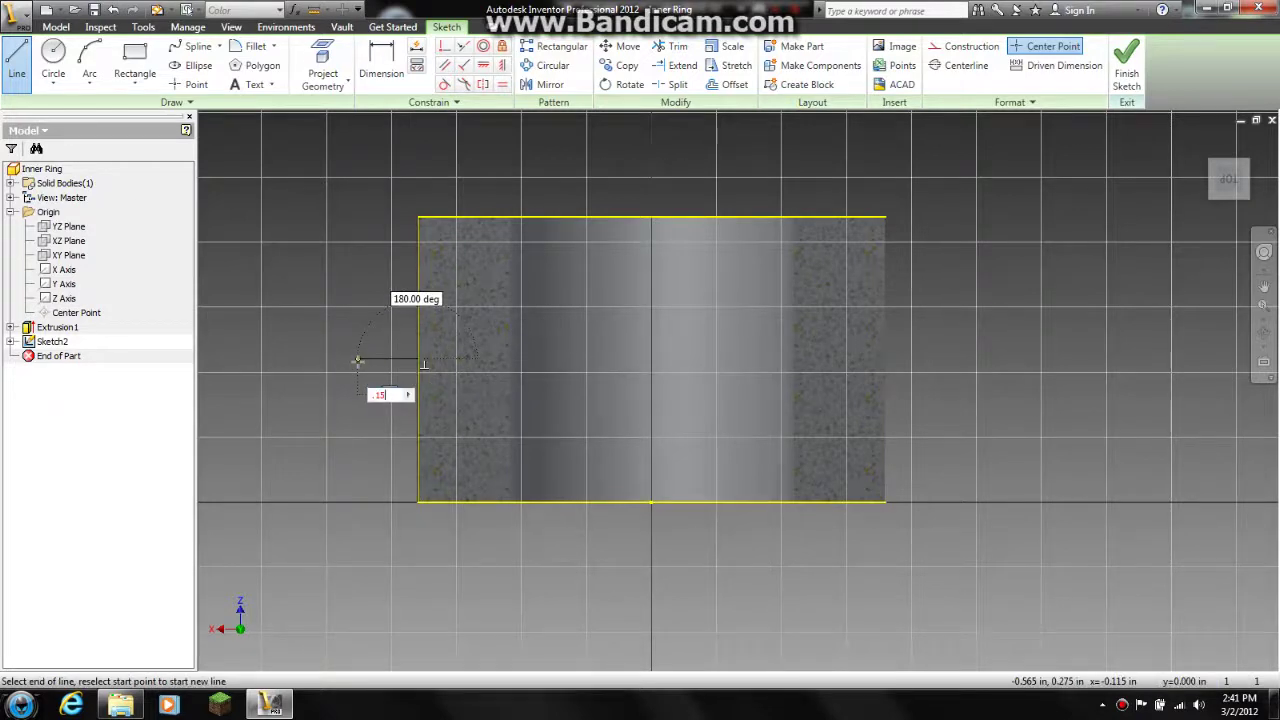
key("Return")
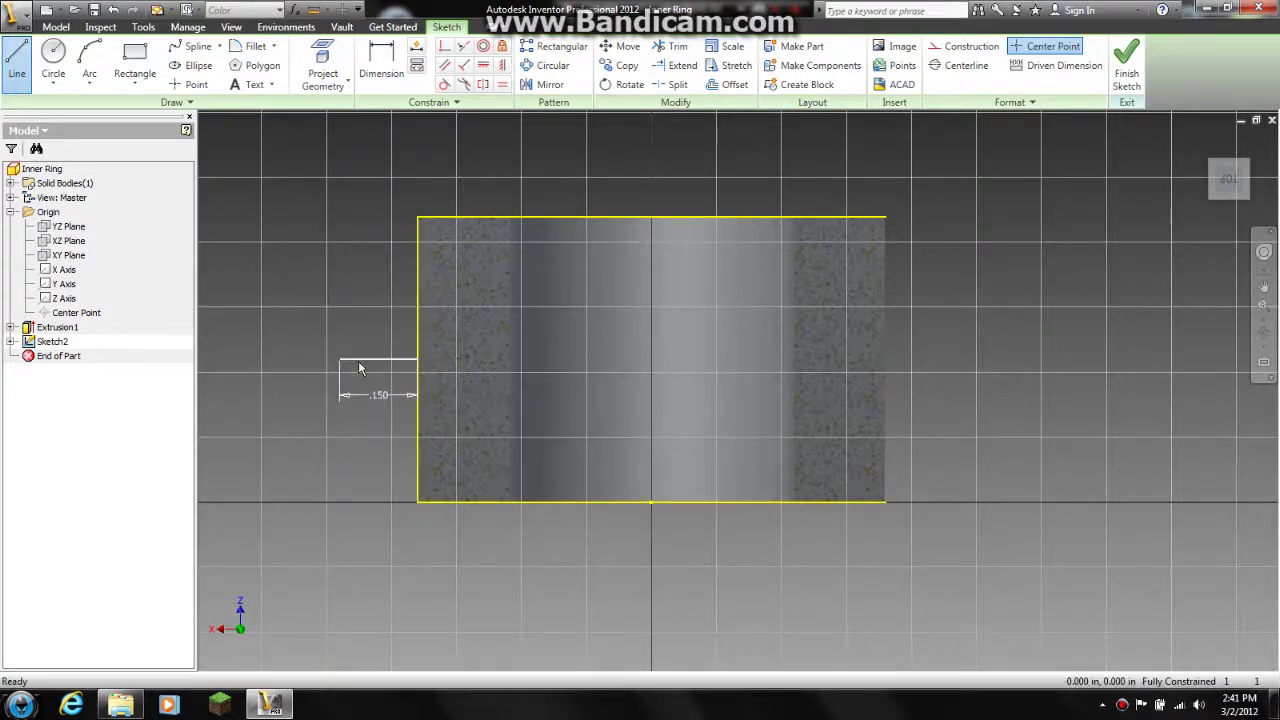
key("Escape")
Step: Add a .450 circle centred on the line's endpoint
left_click(47, 60)
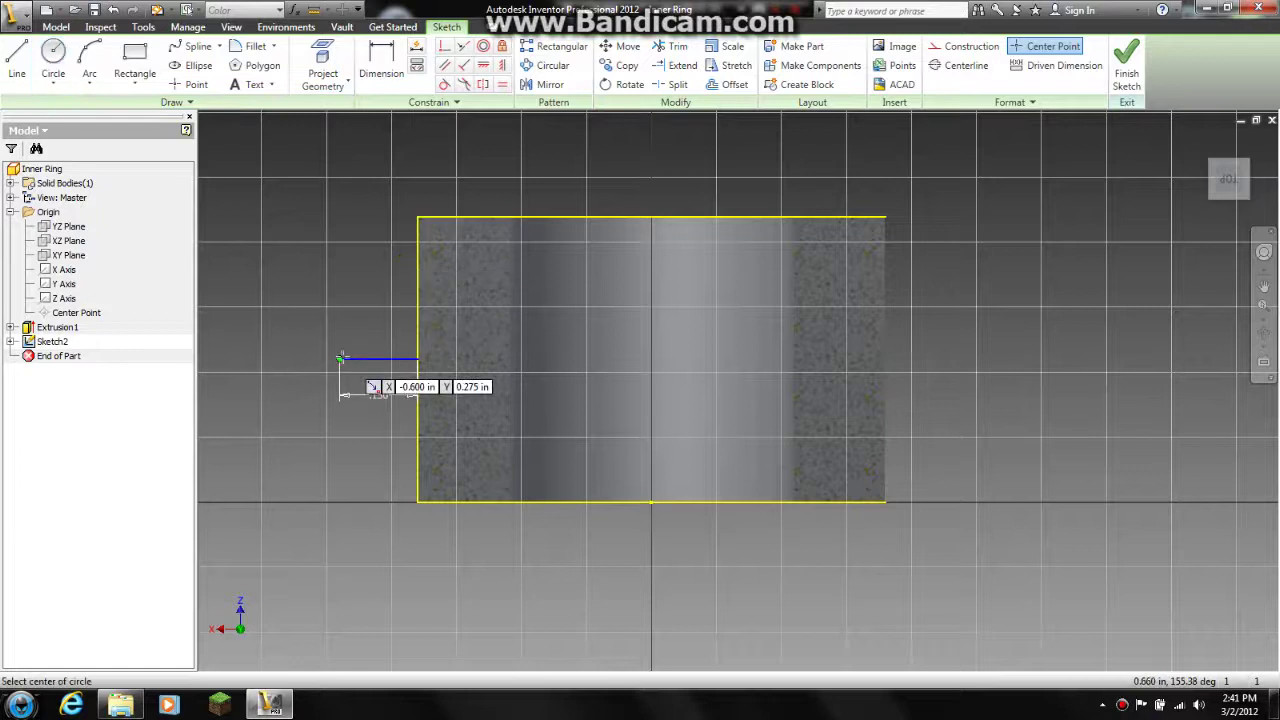
left_click(339, 359)
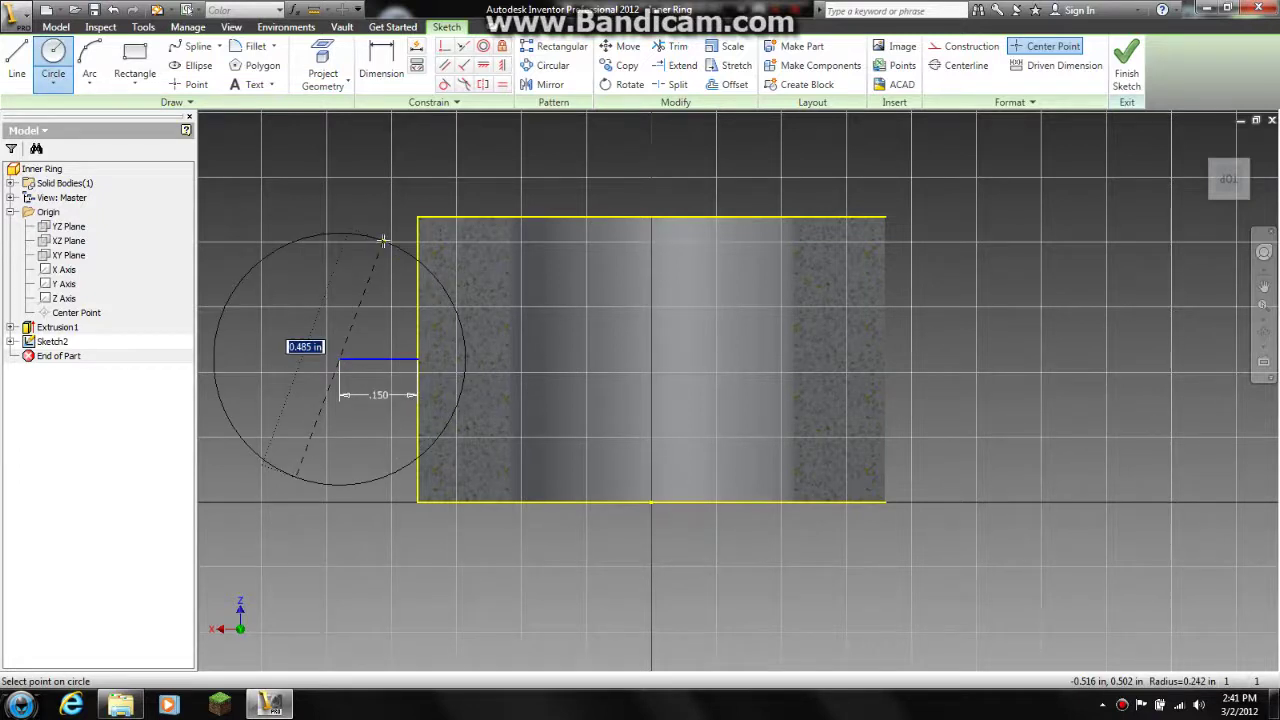
type(".45")
key("Return")
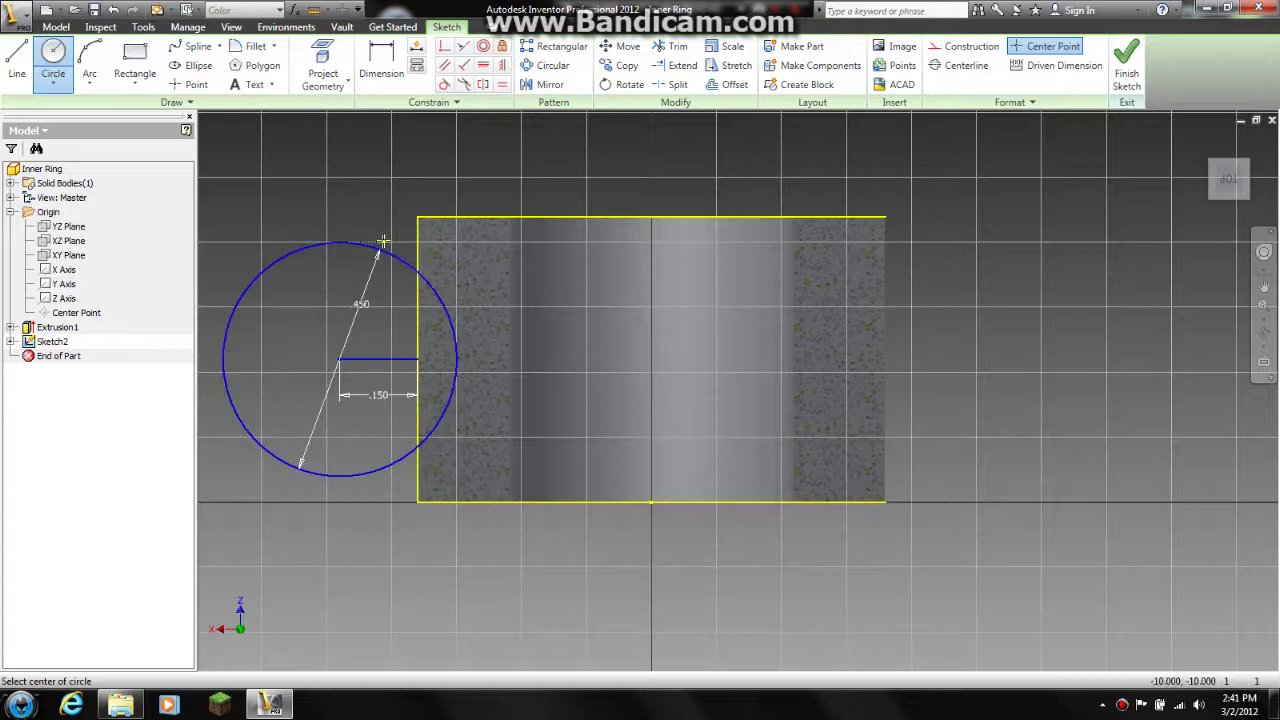
key("Escape")
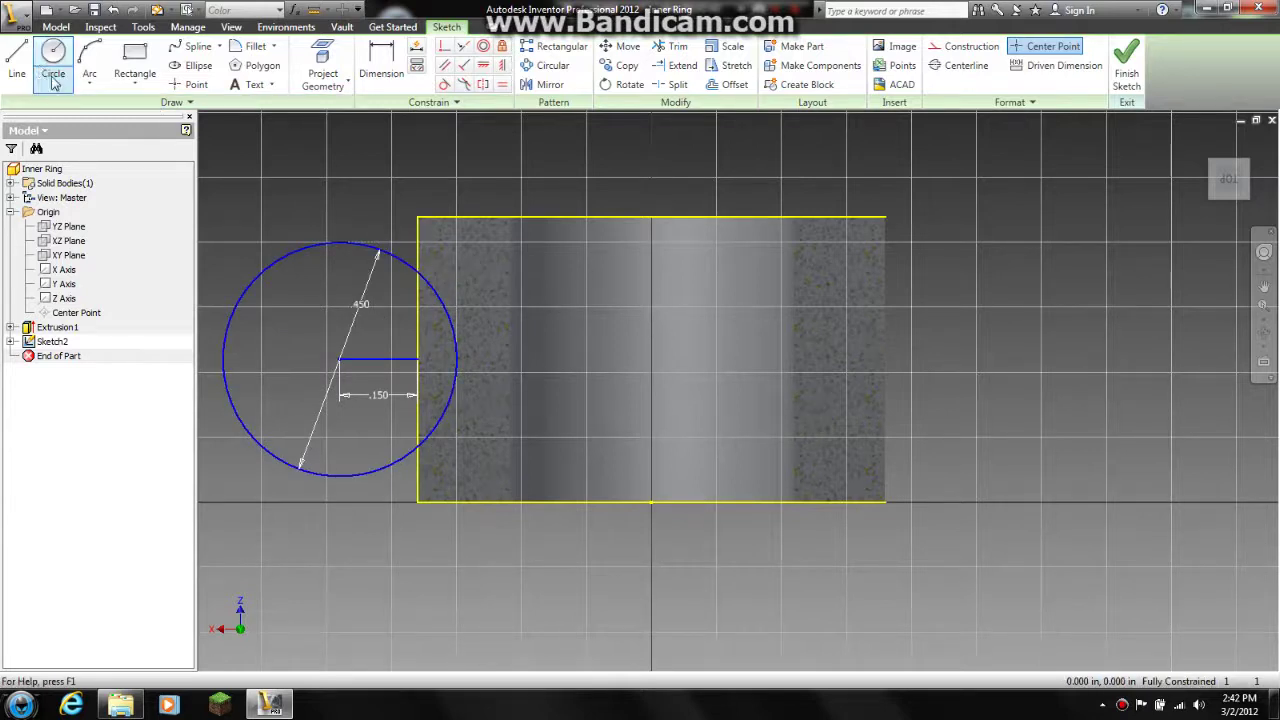
Step: Draw a vertical midline from bottom to top edge and finish the sketch
left_click(17, 60)
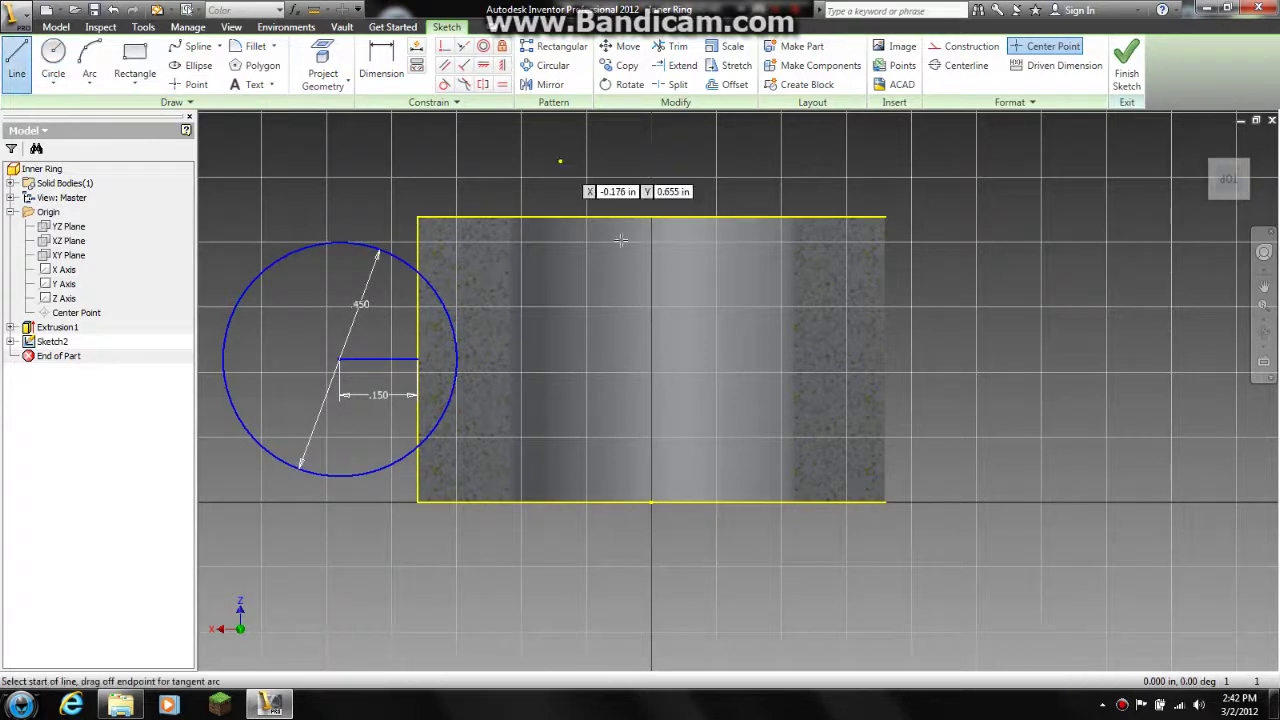
left_click(652, 500)
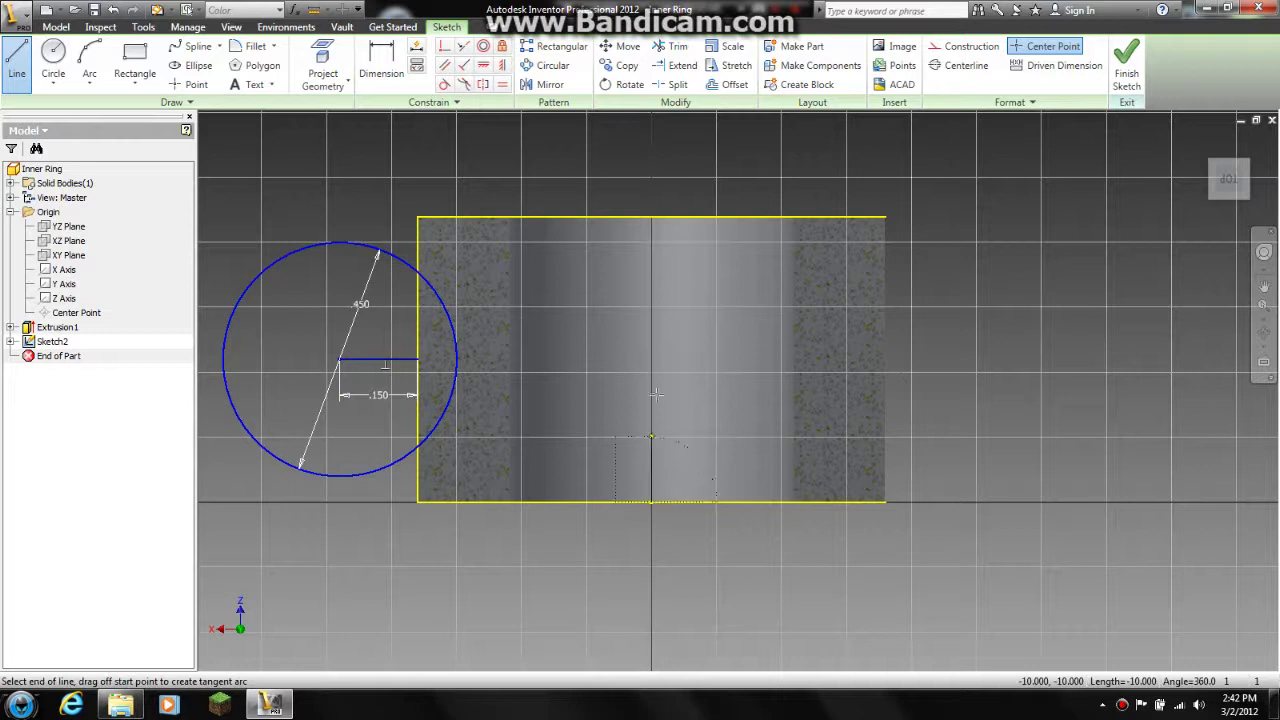
left_click(652, 217)
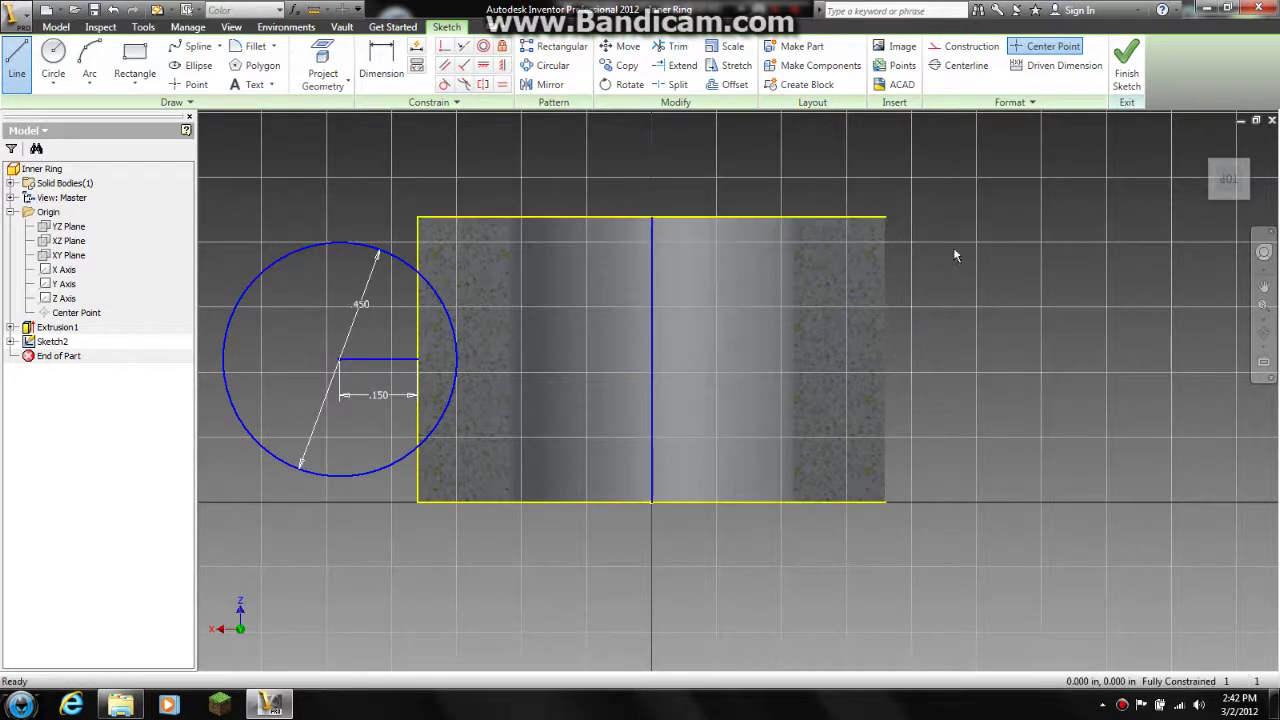
key("Escape")
left_click(1126, 70)
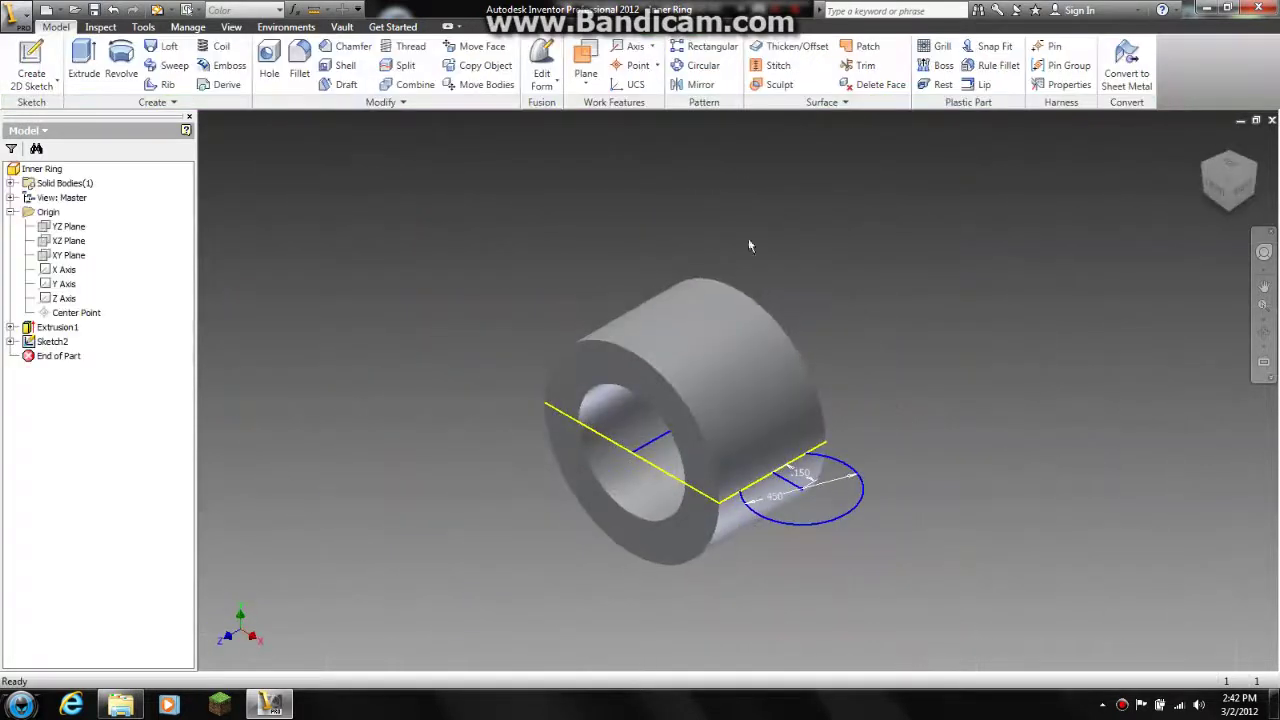
Step: Revolve-cut the .450 circle around the yellow midline edge to groove the ring
left_click(119, 55)
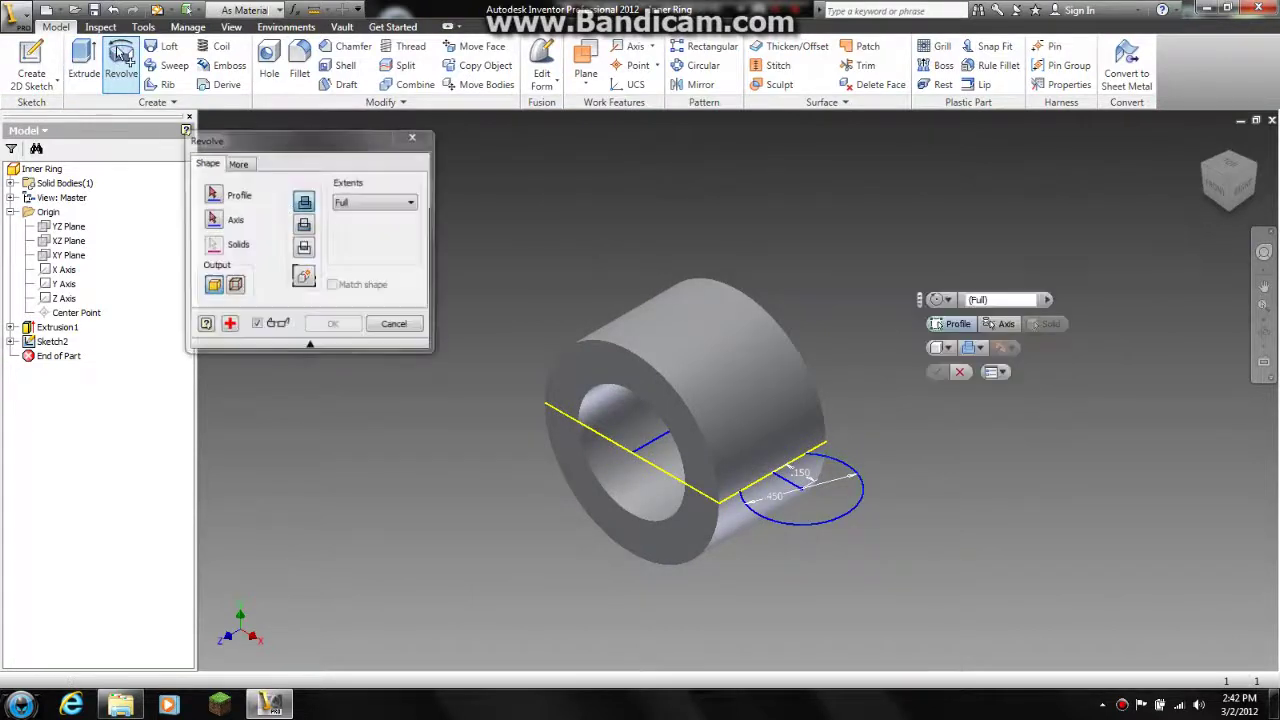
left_click(214, 197)
left_click(795, 500)
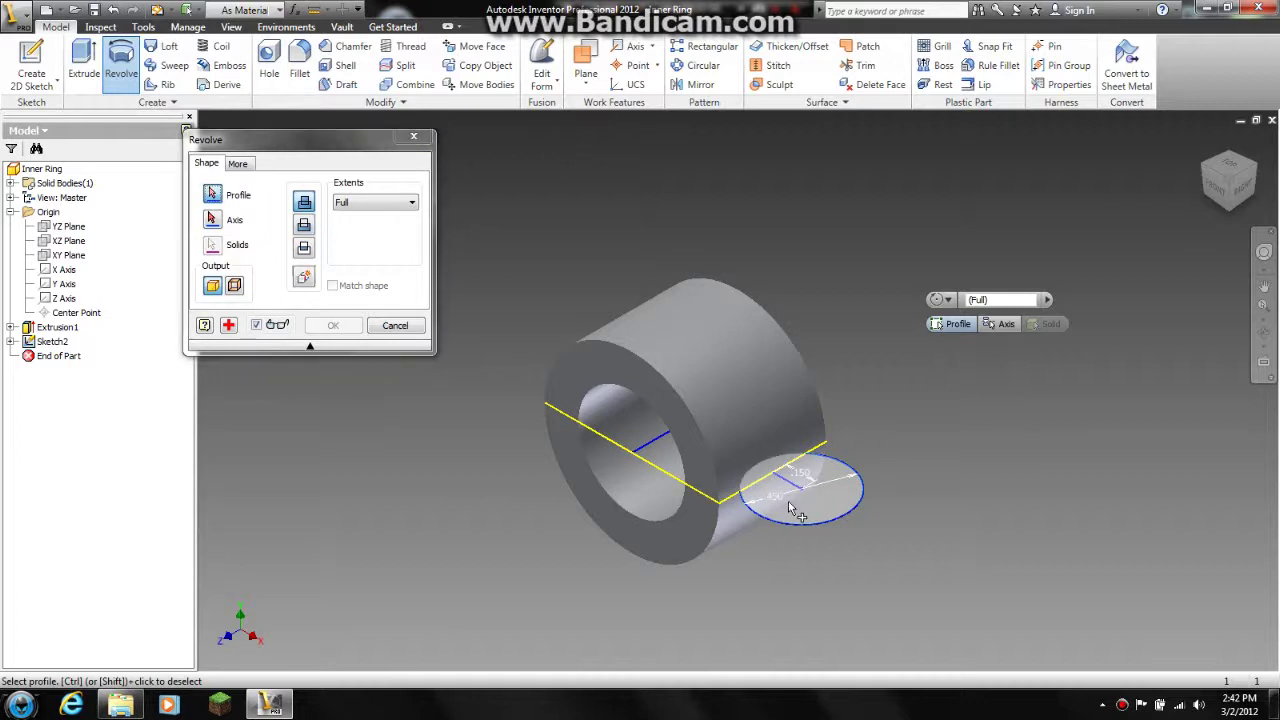
left_click(213, 222)
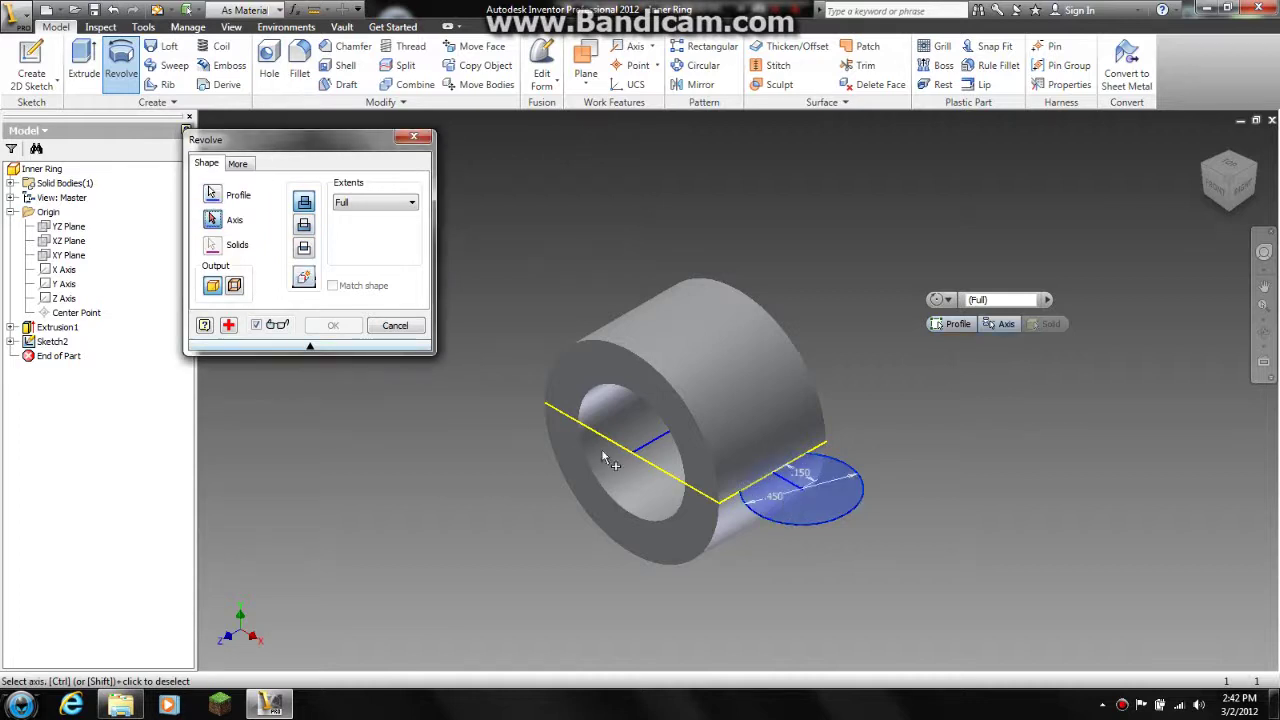
left_click(647, 452)
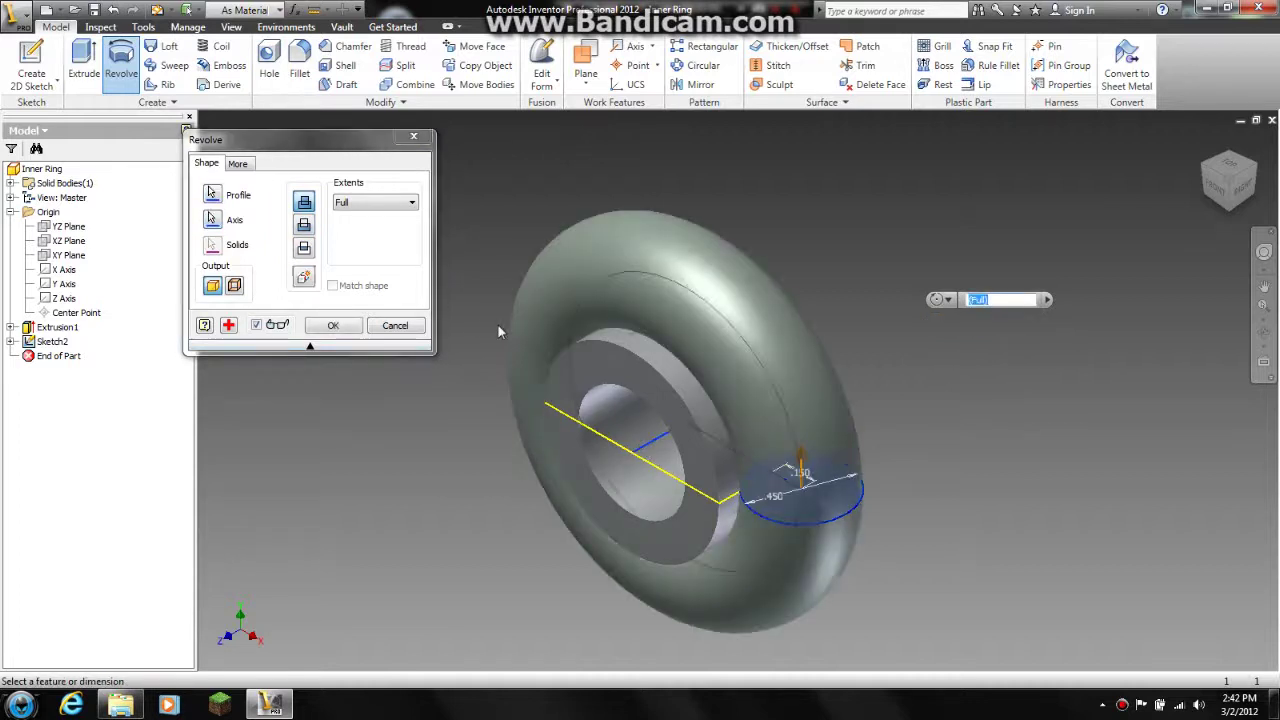
left_click(307, 227)
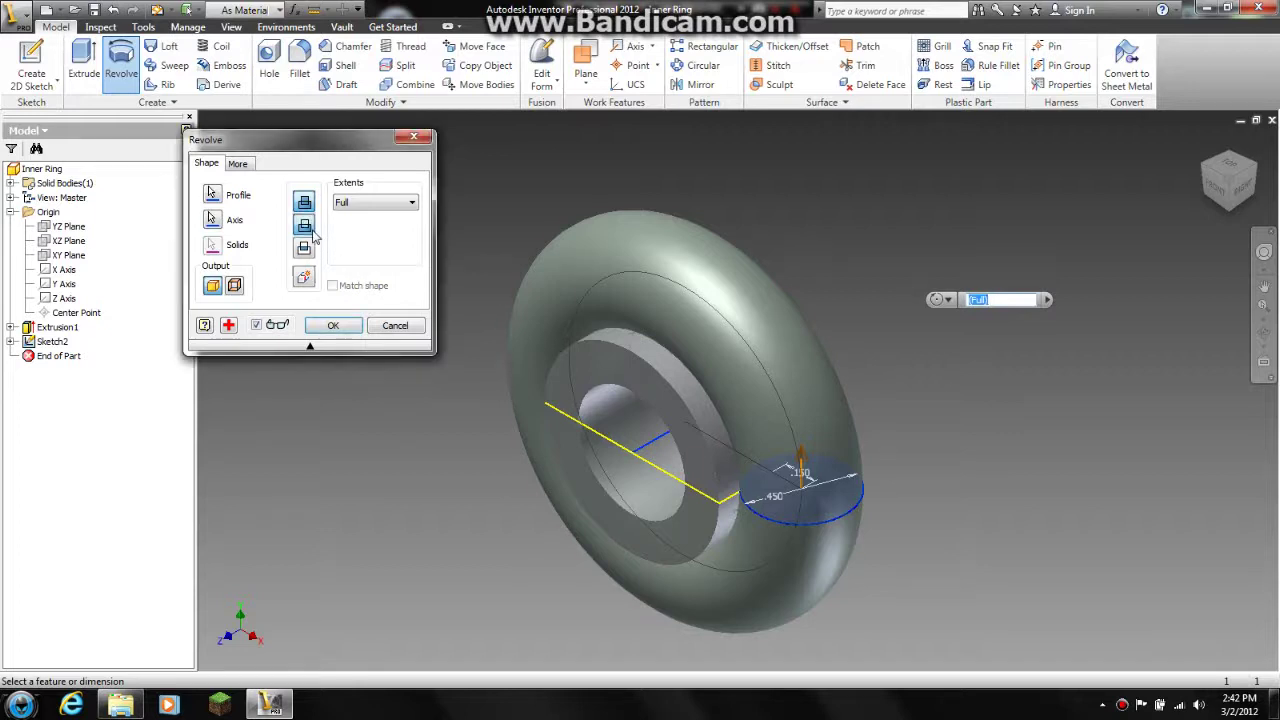
left_click(334, 327)
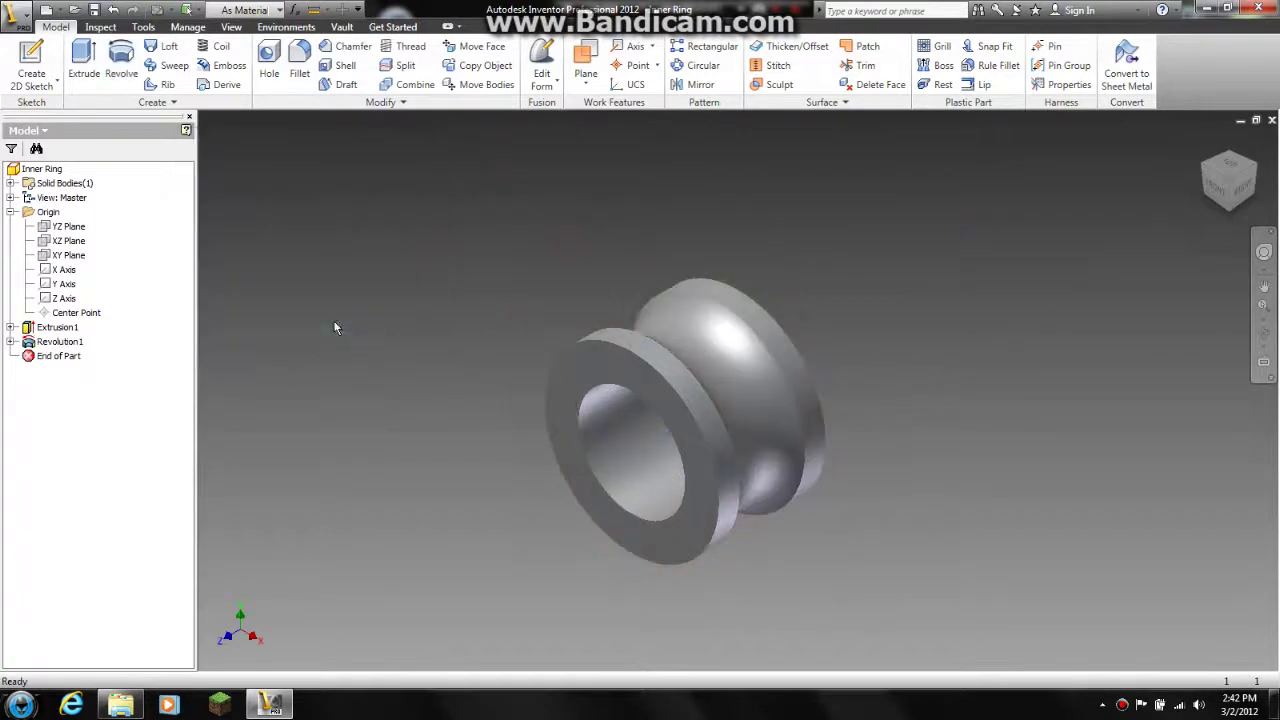
Step: Free-orbit the ring to view the groove from other sides
left_click(1264, 333)
mouse_move(900, 334)
left_mouse_down()
mouse_move(749, 409)
mouse_move(443, 283)
mouse_move(543, 191)
mouse_move(811, 353)
mouse_move(934, 337)
mouse_move(766, 271)
mouse_move(600, 289)
mouse_move(450, 350)
left_mouse_up()
mouse_move(814, 314)
left_mouse_down()
mouse_move(586, 303)
mouse_move(722, 283)
mouse_move(786, 251)
left_mouse_up()
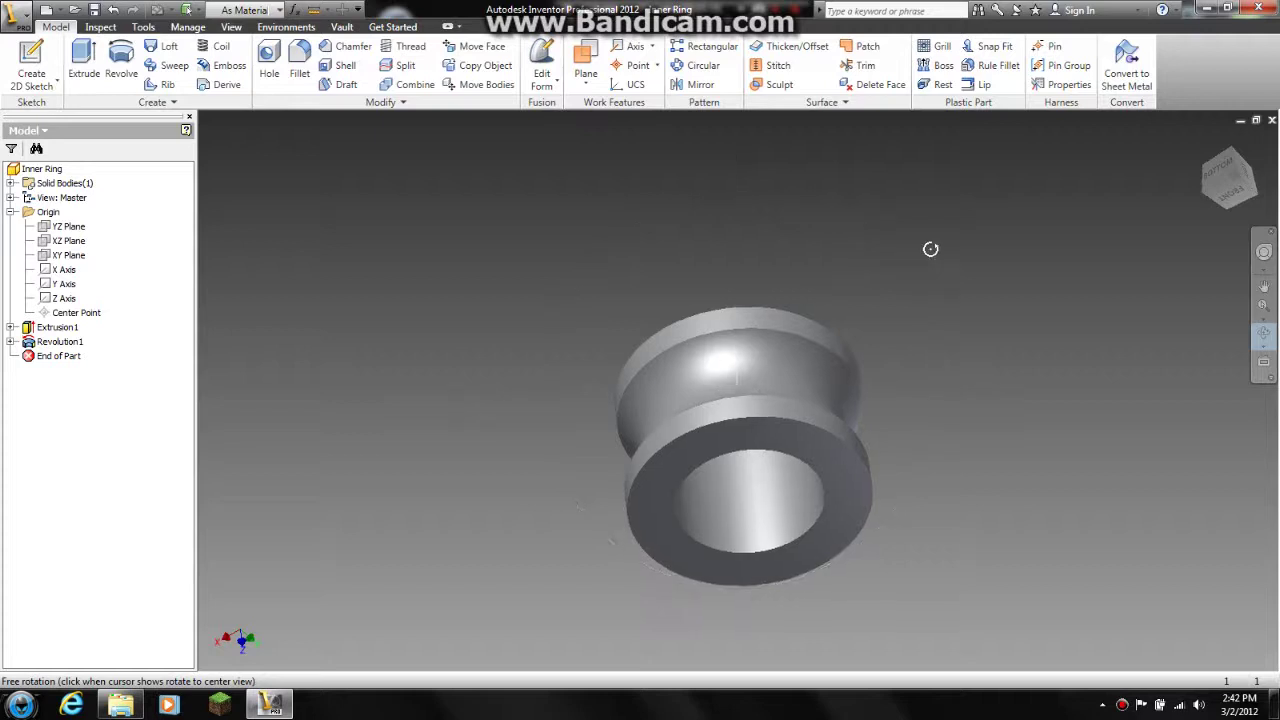
left_click_drag(930, 249, 629, 223)
left_click(610, 525)
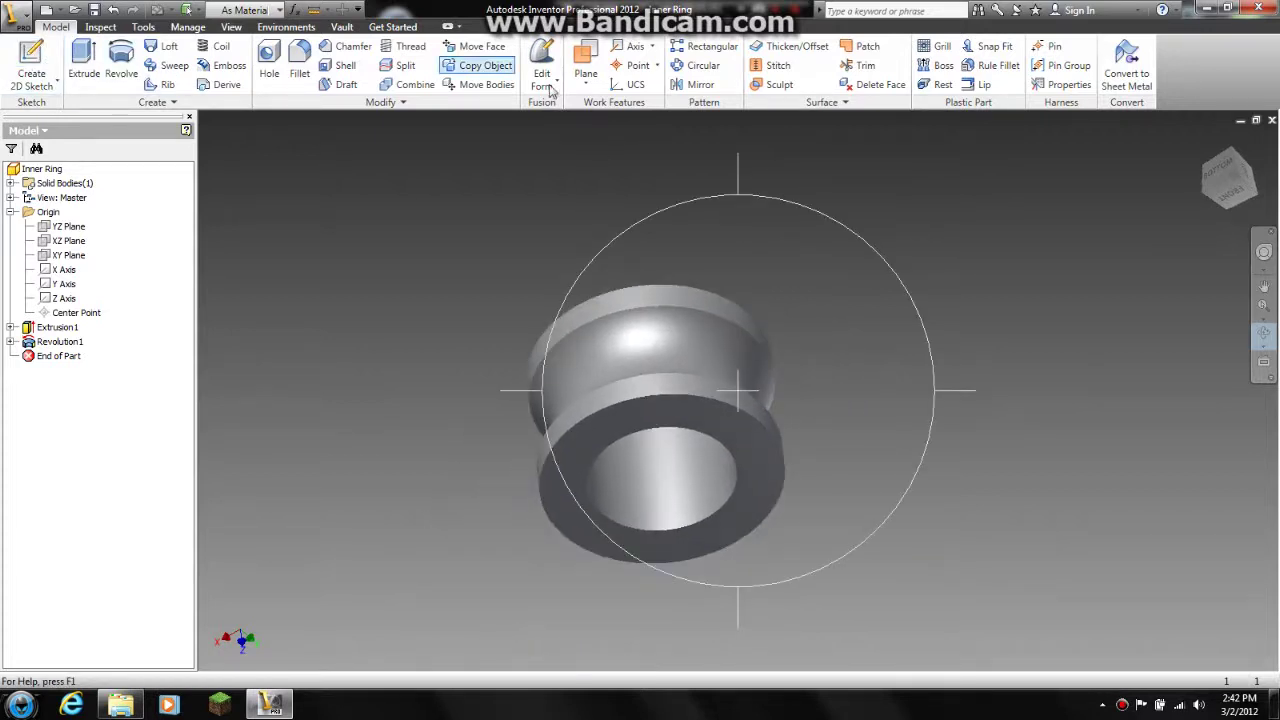
key("Escape")
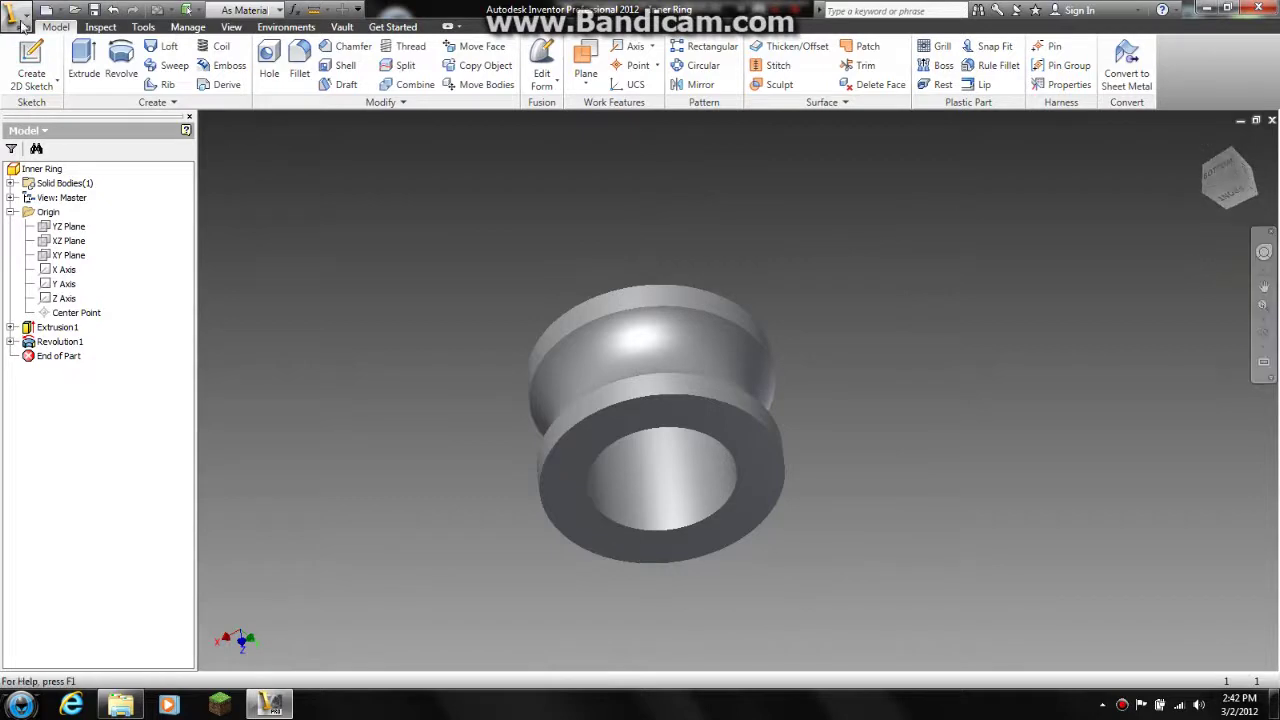
Step: Save the Inner Ring part and close it
left_click(16, 14)
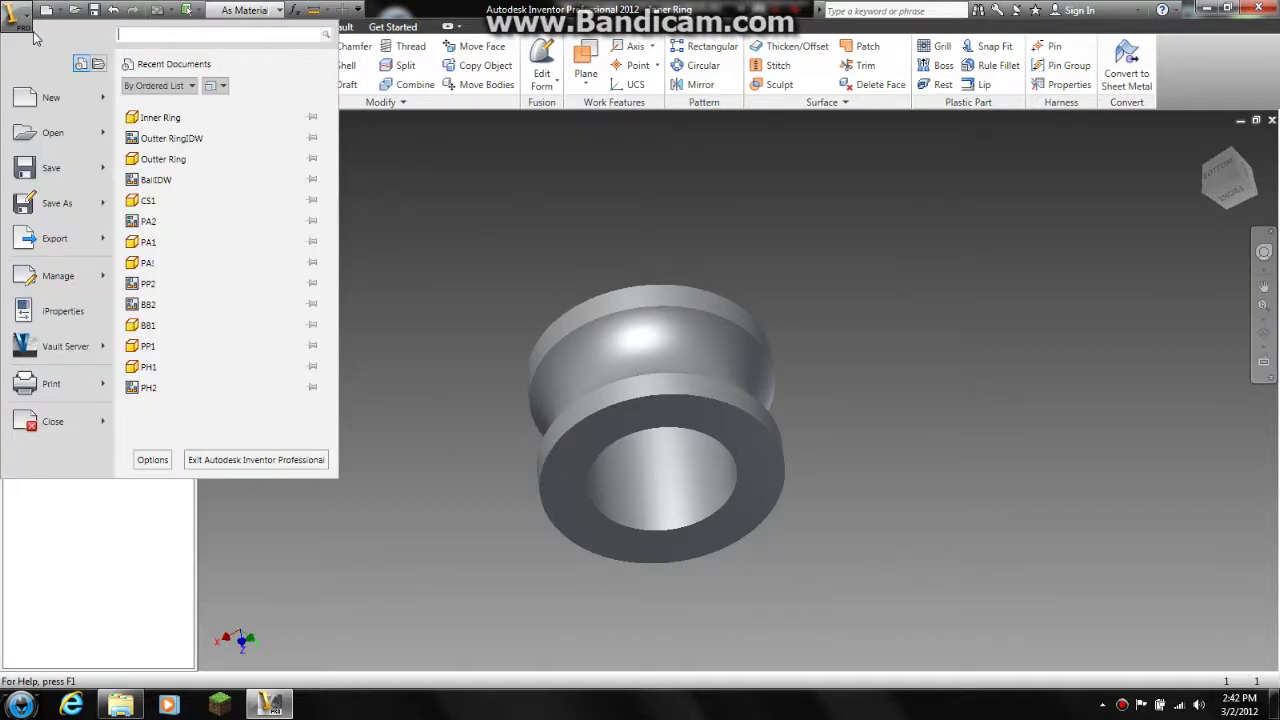
left_click(80, 172)
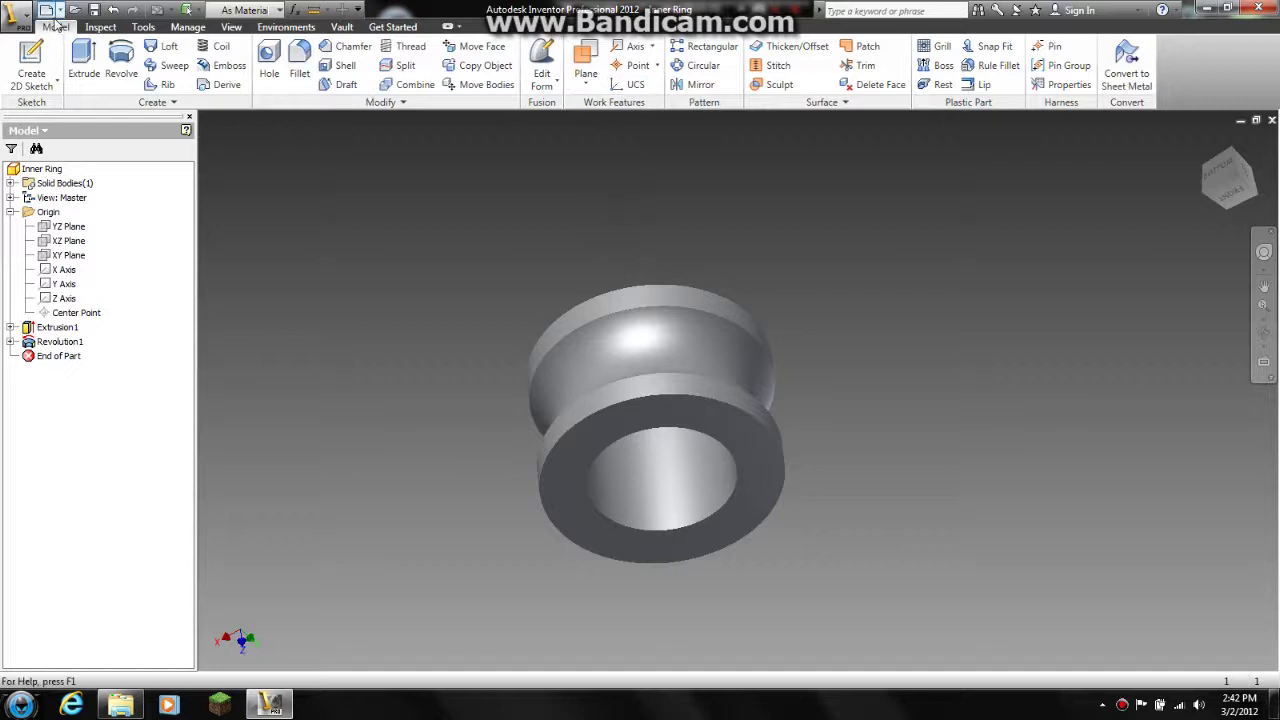
left_click(1267, 121)
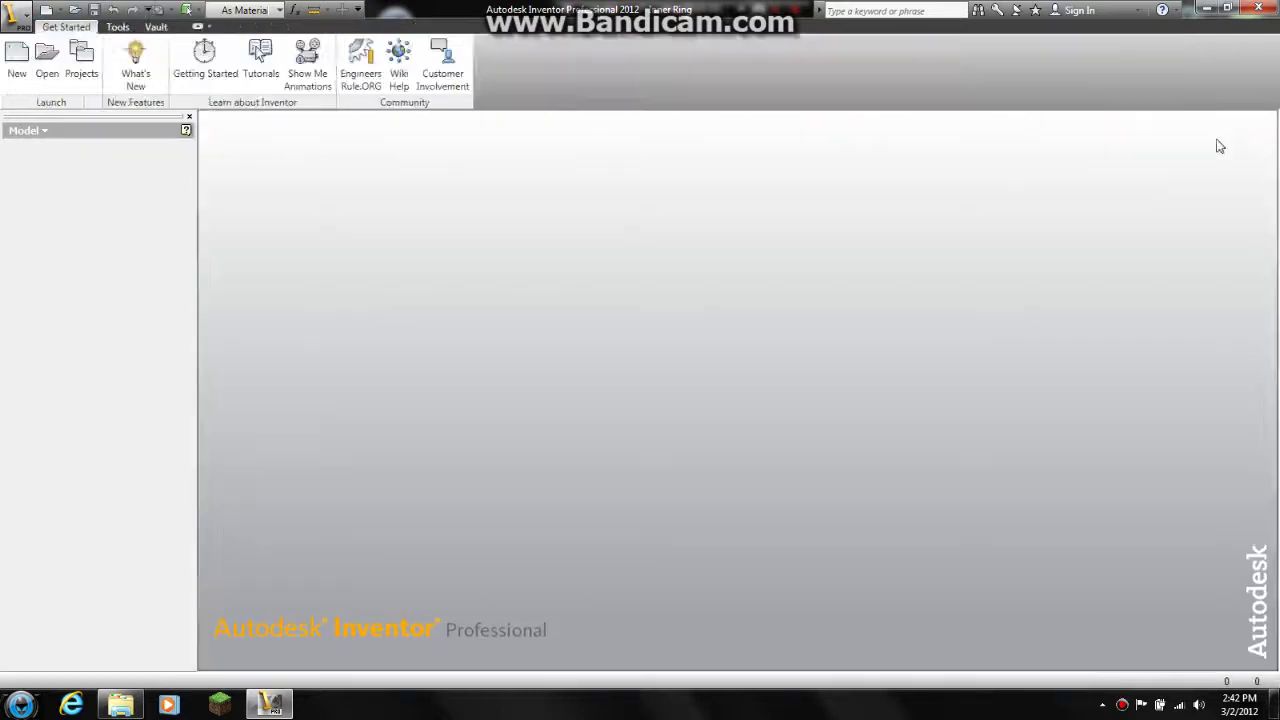
Step: Create a new drawing from the Standard.idw template
left_click(20, 62)
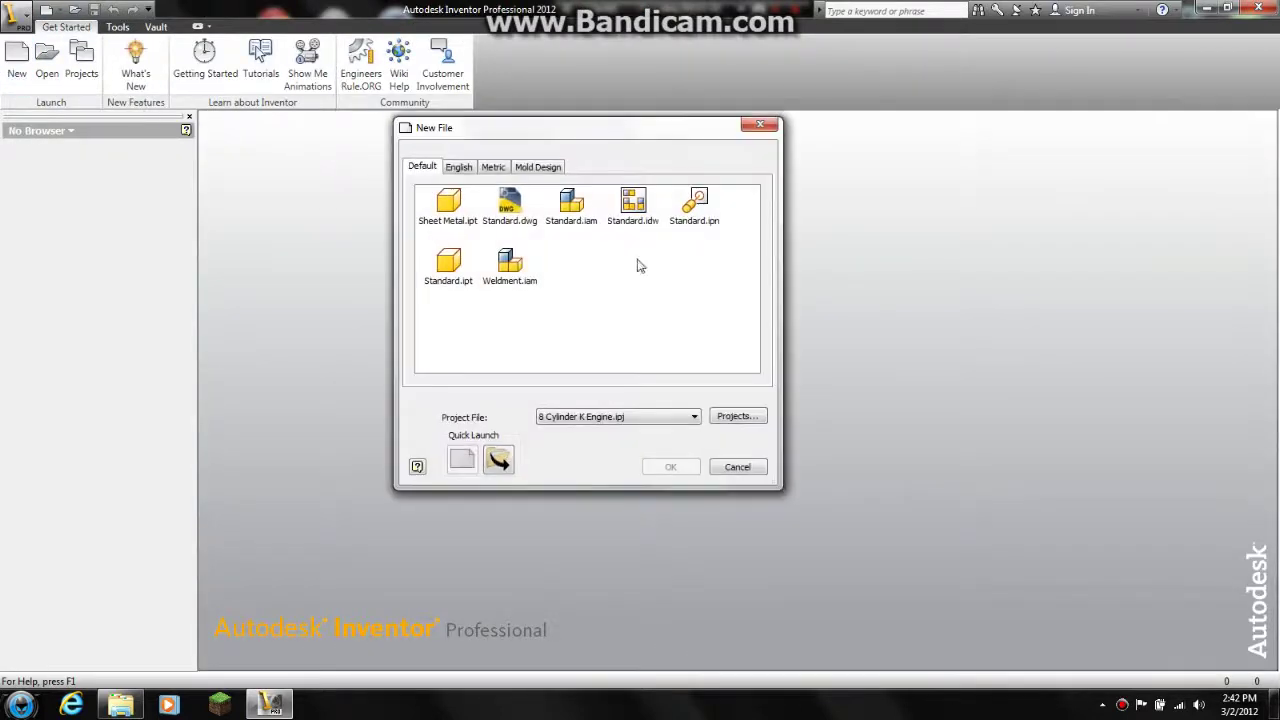
left_click(639, 206)
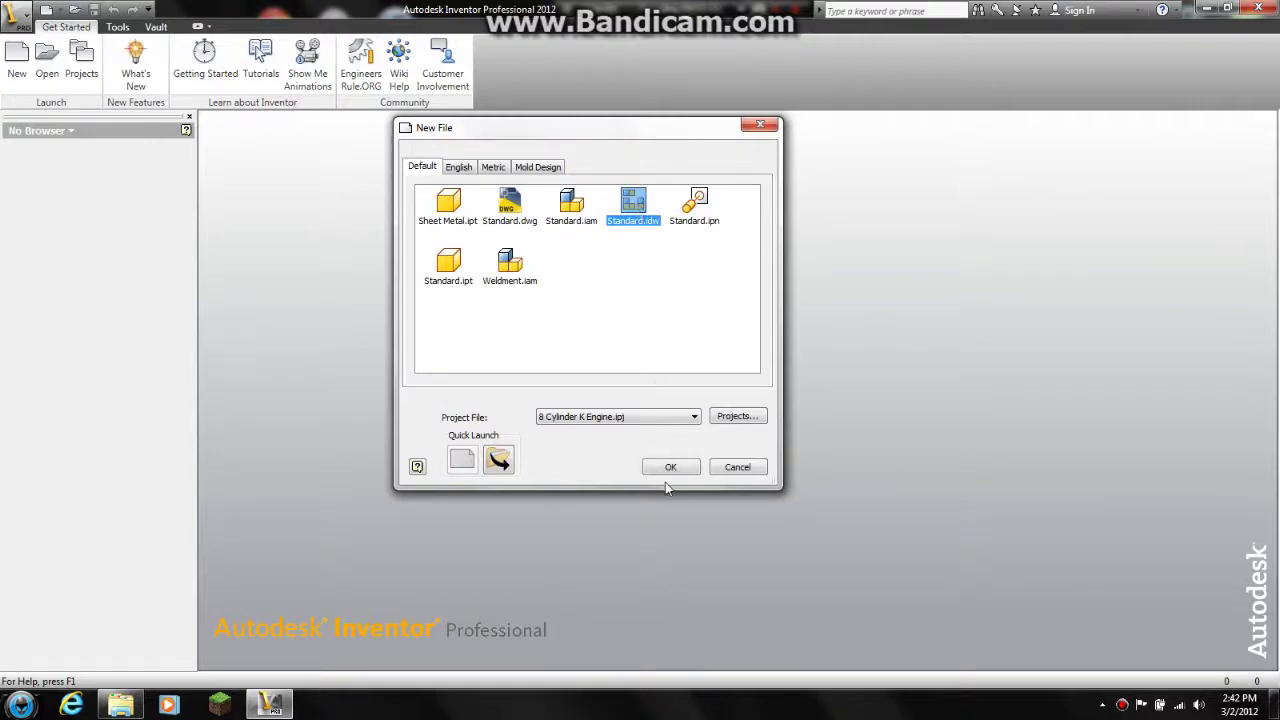
left_click(670, 468)
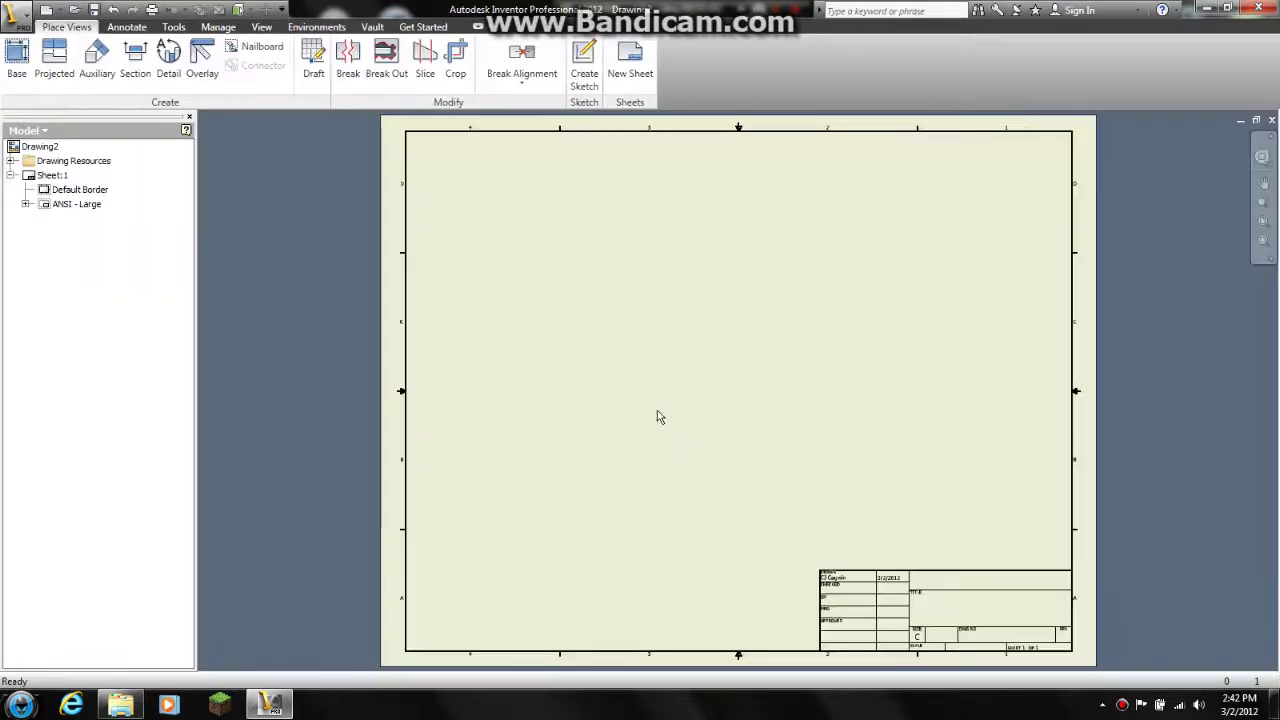
Step: Use Edit Sheet on Sheet:1 to set size A with portrait orientation
right_click(35, 172)
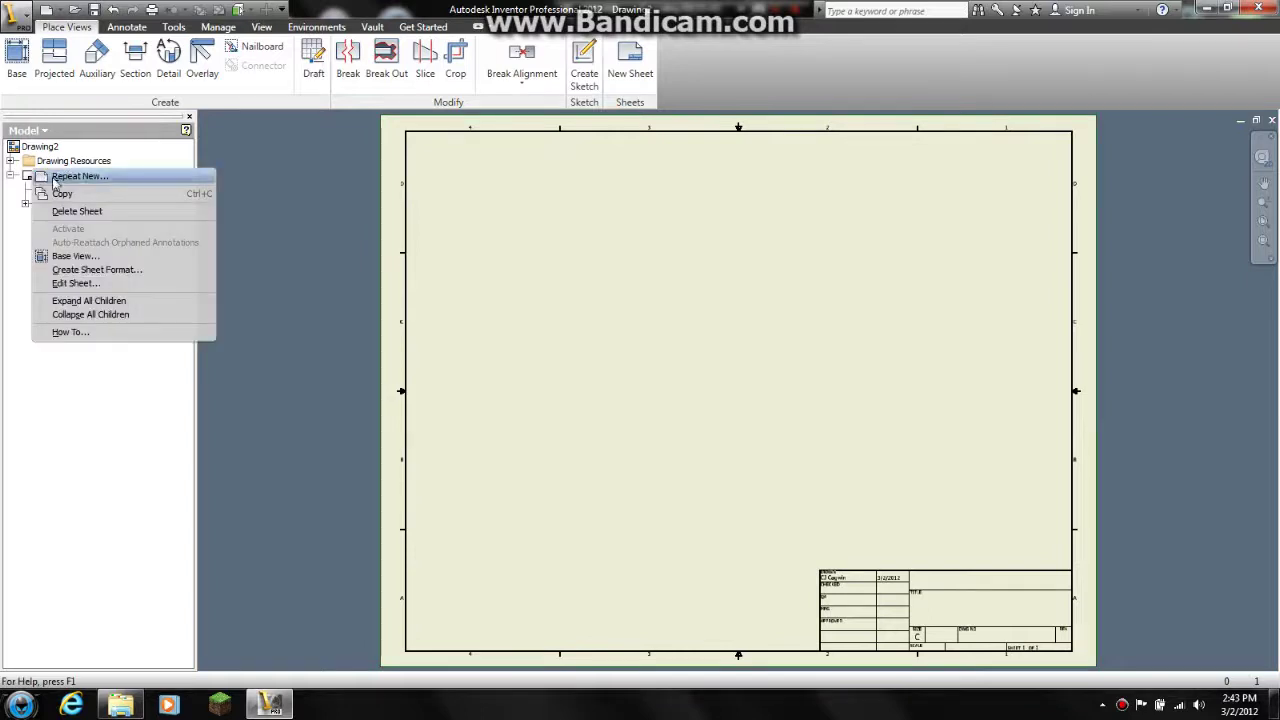
left_click(76, 283)
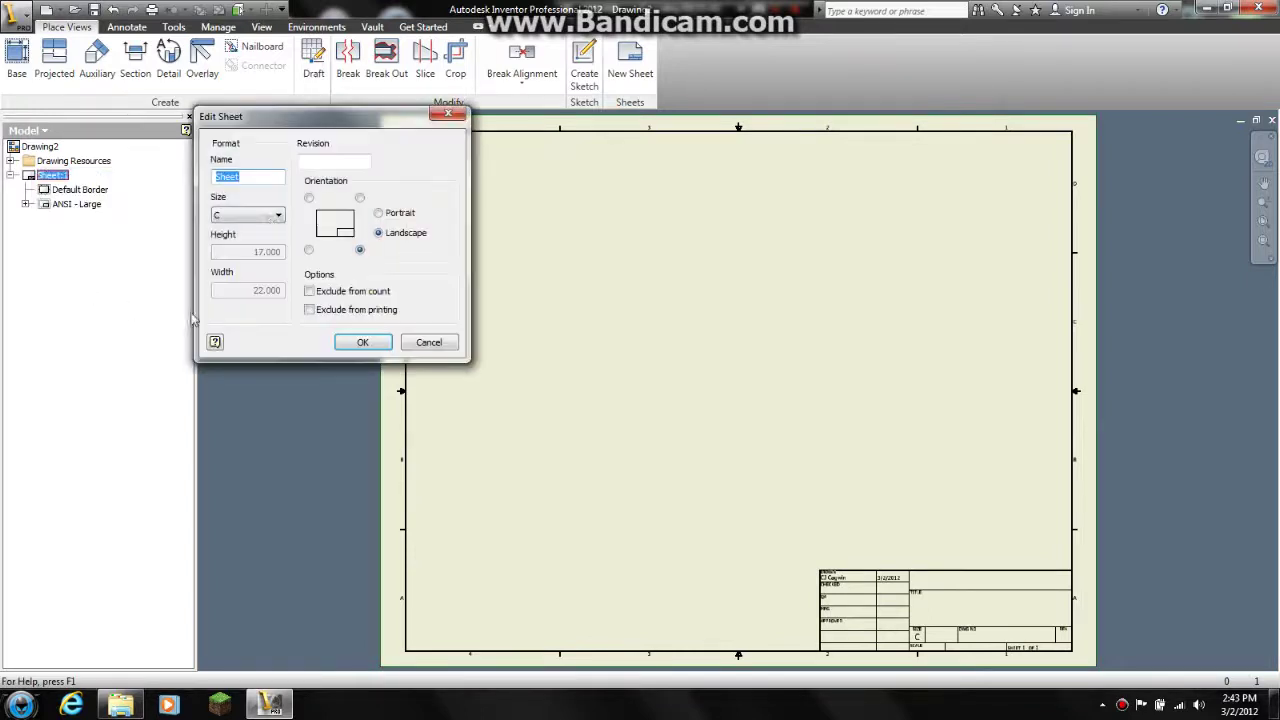
left_click(272, 215)
left_click(262, 231)
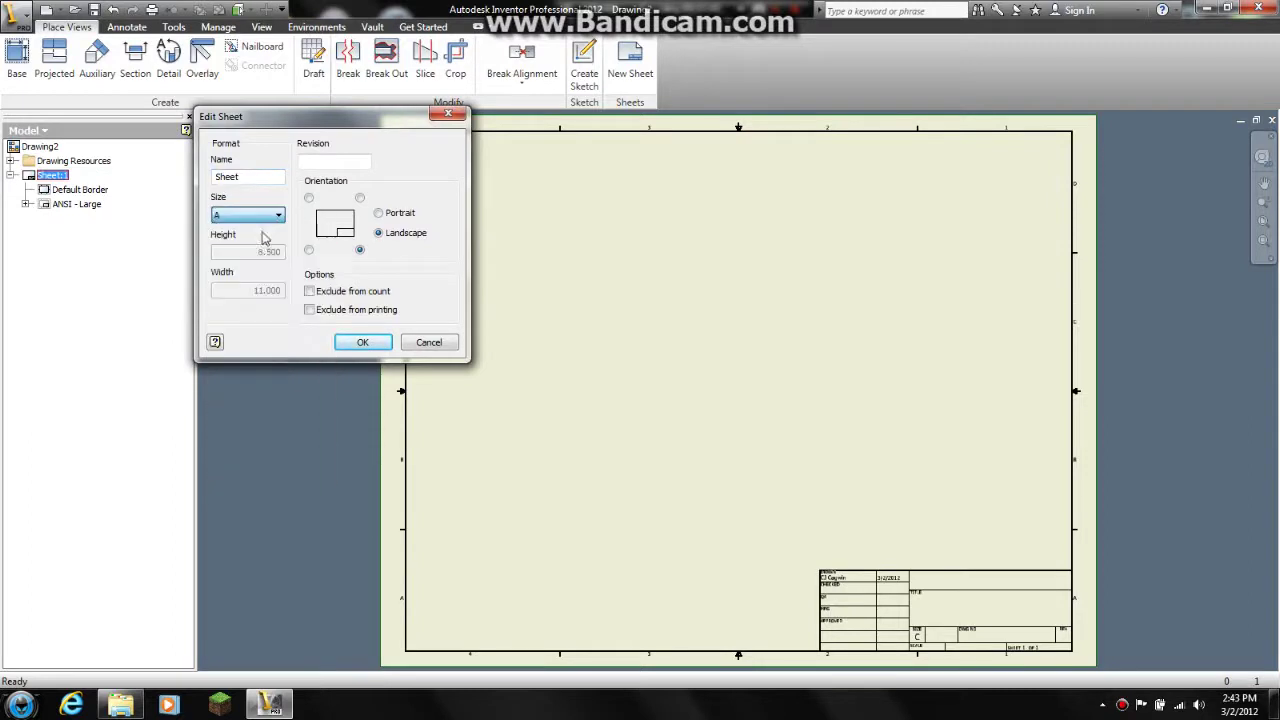
left_click(379, 214)
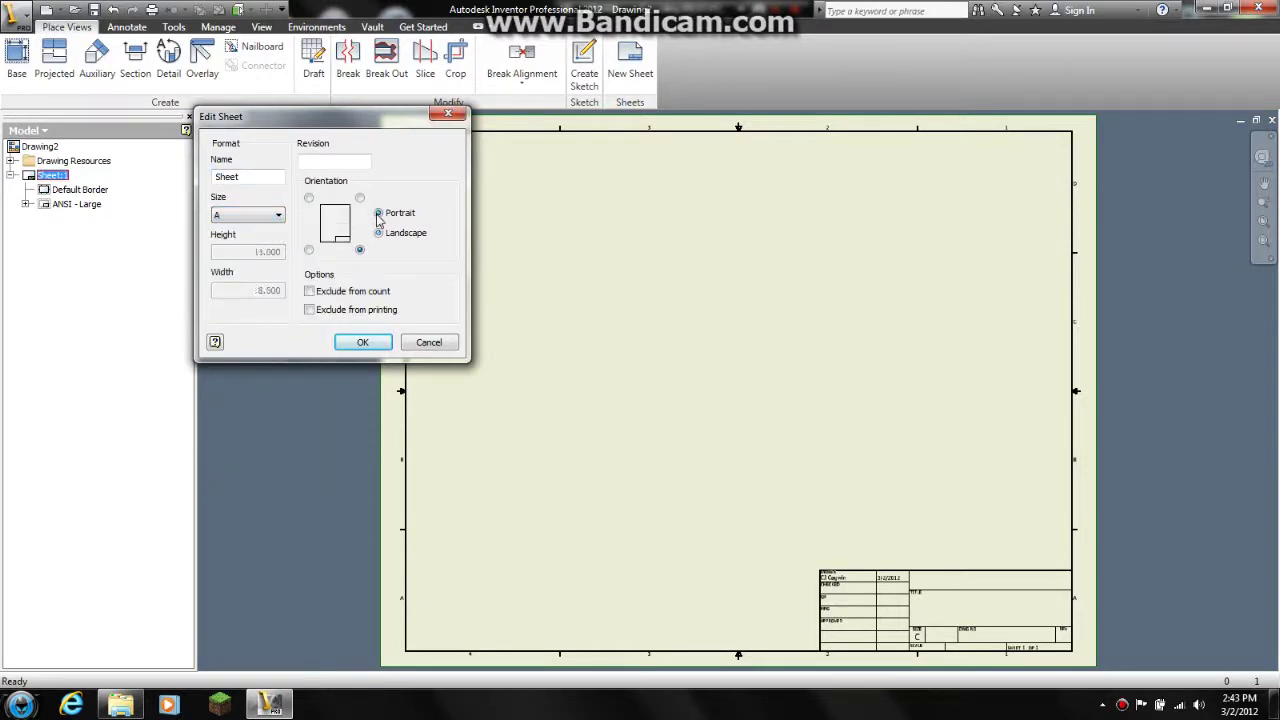
left_click(351, 344)
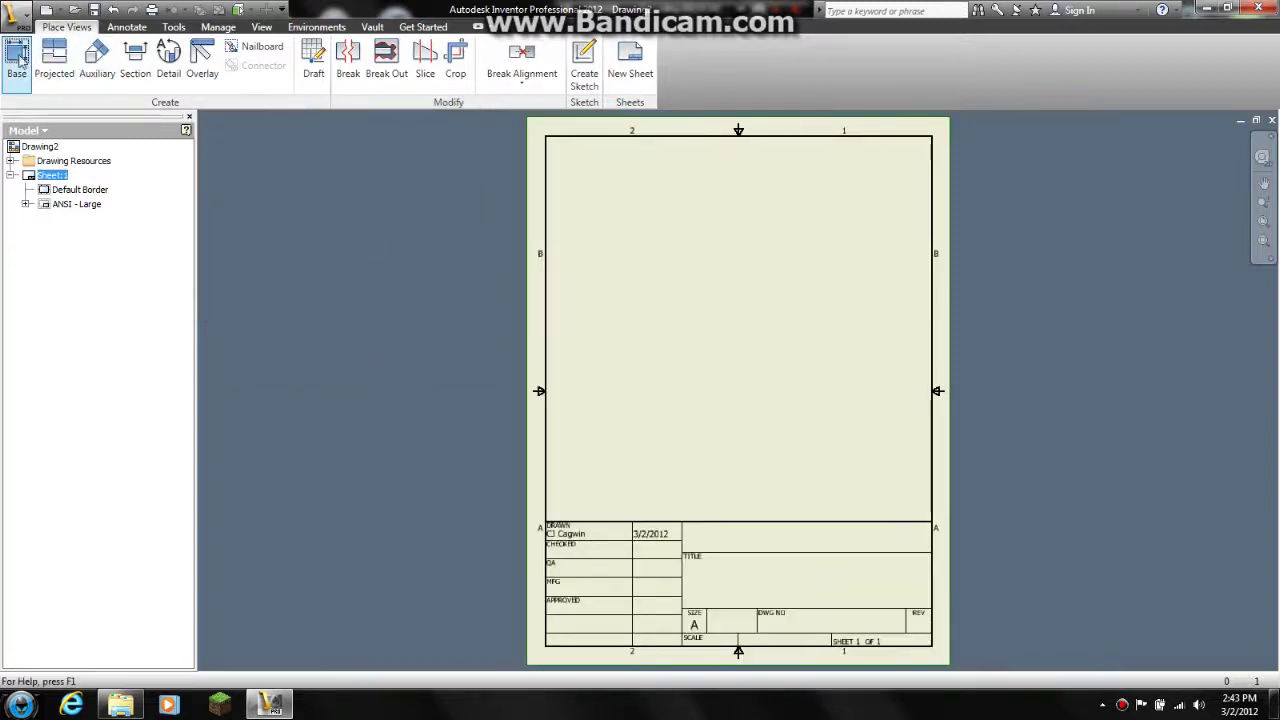
Step: Start a base view of Inner Ring.ipt, accepting the file warnings, at 2:1 scale
left_click(22, 58)
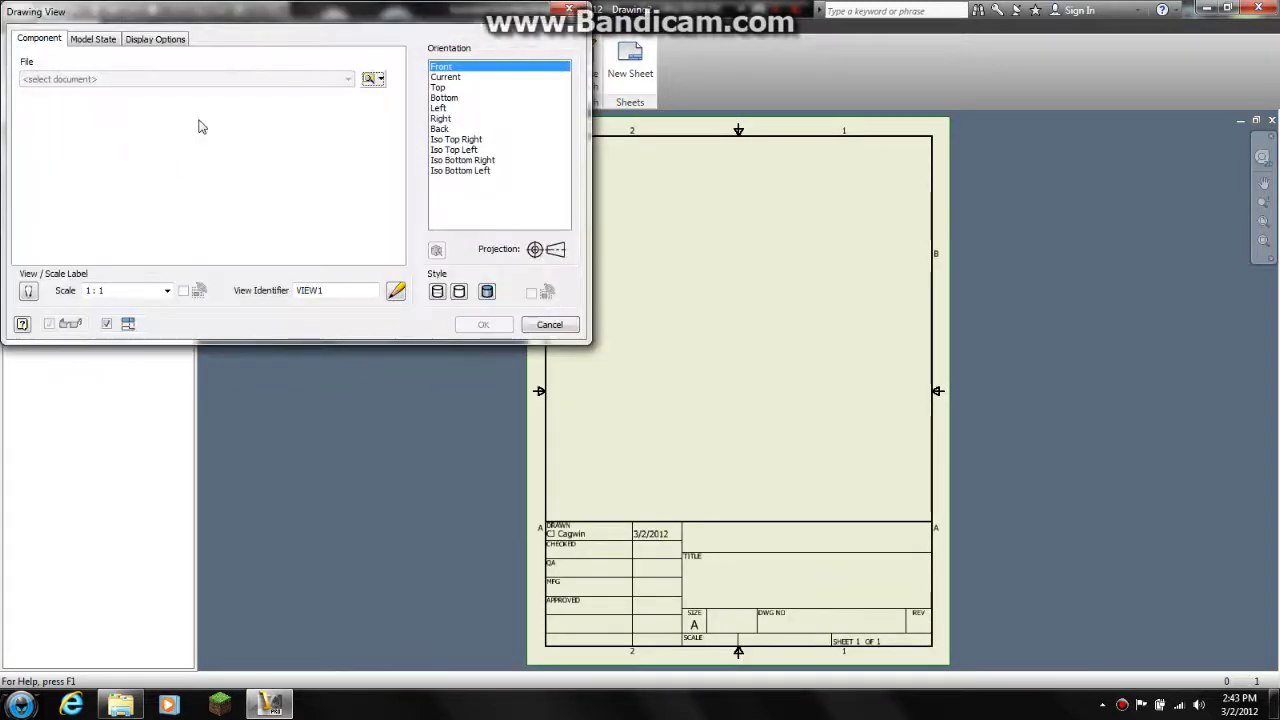
left_click(369, 80)
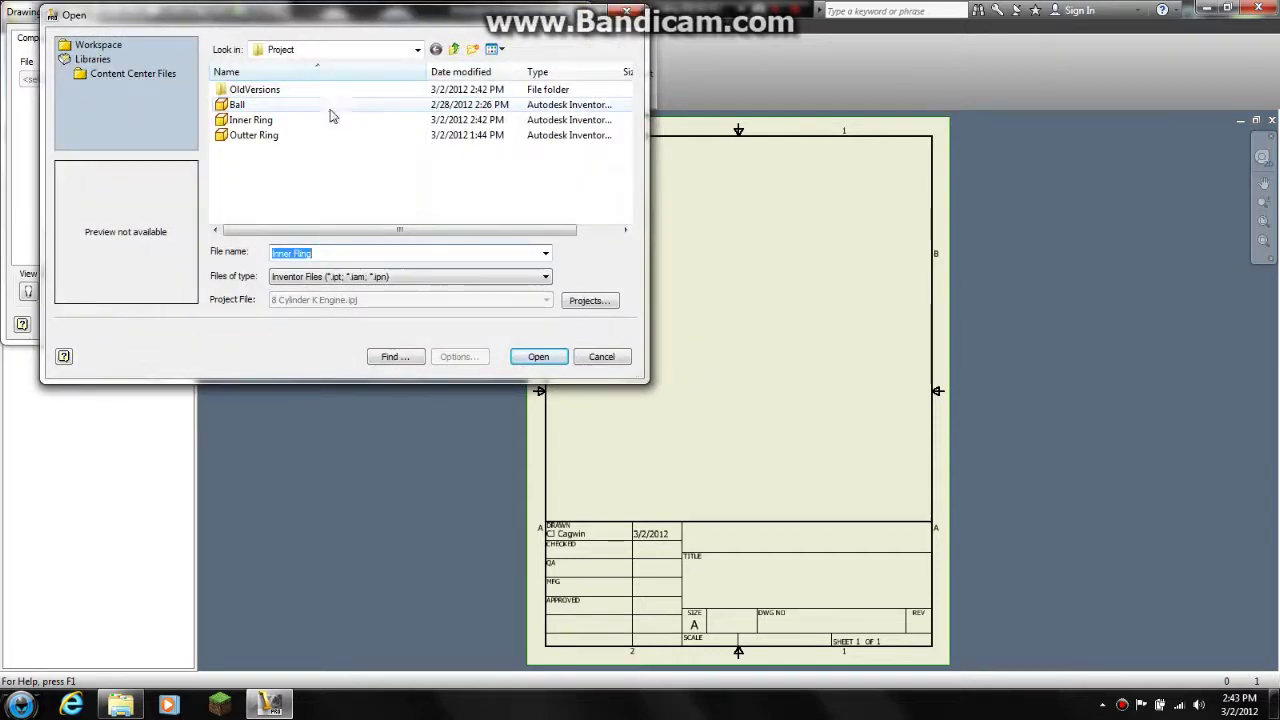
left_click(271, 121)
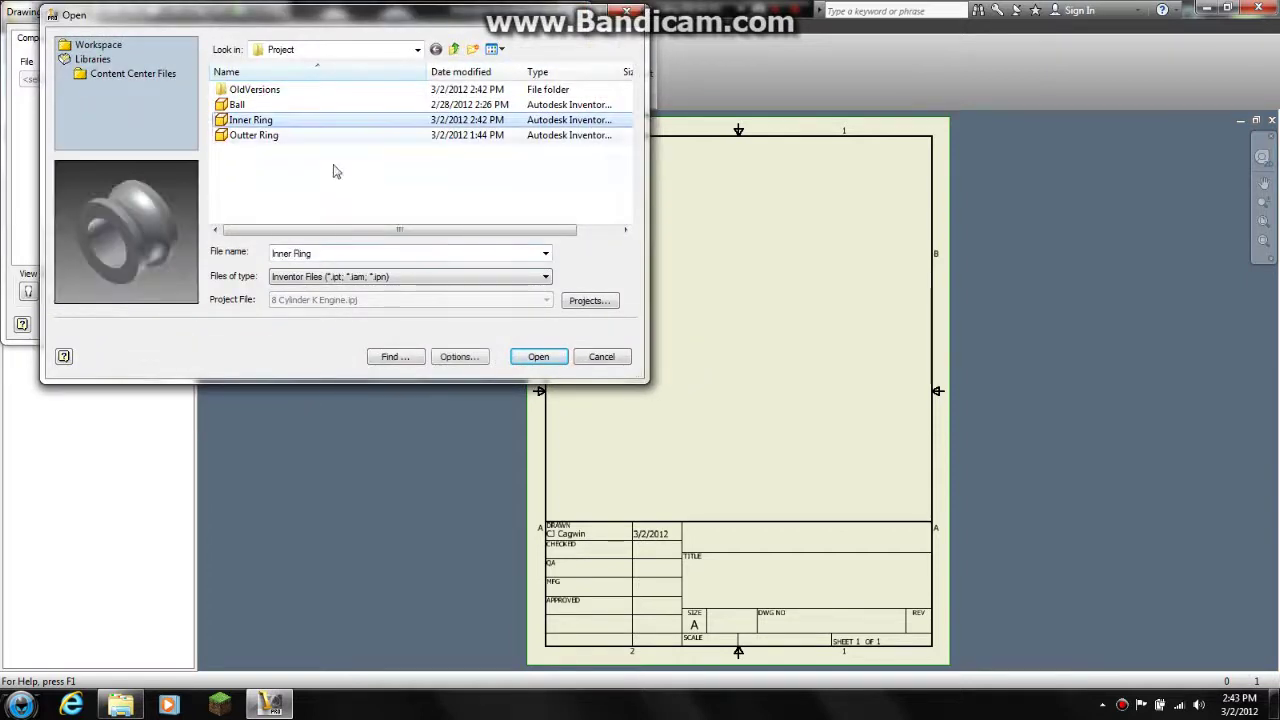
left_click(545, 360)
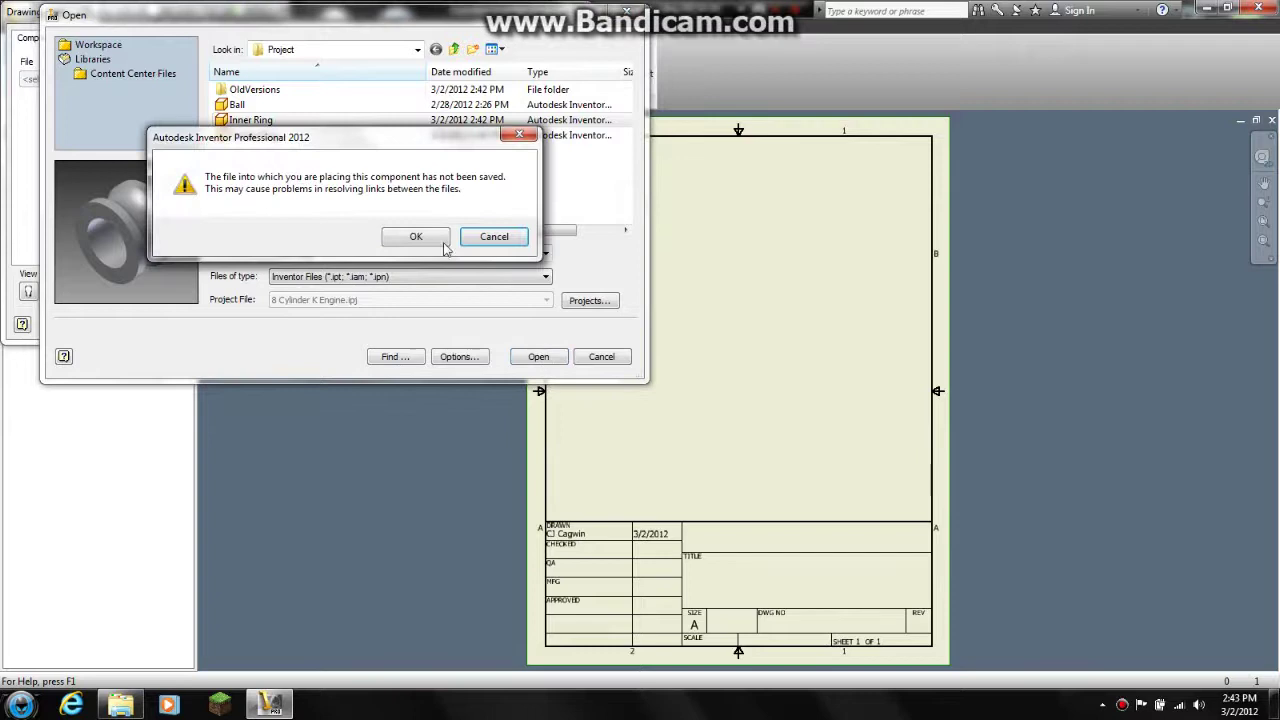
left_click(432, 240)
left_click(256, 232)
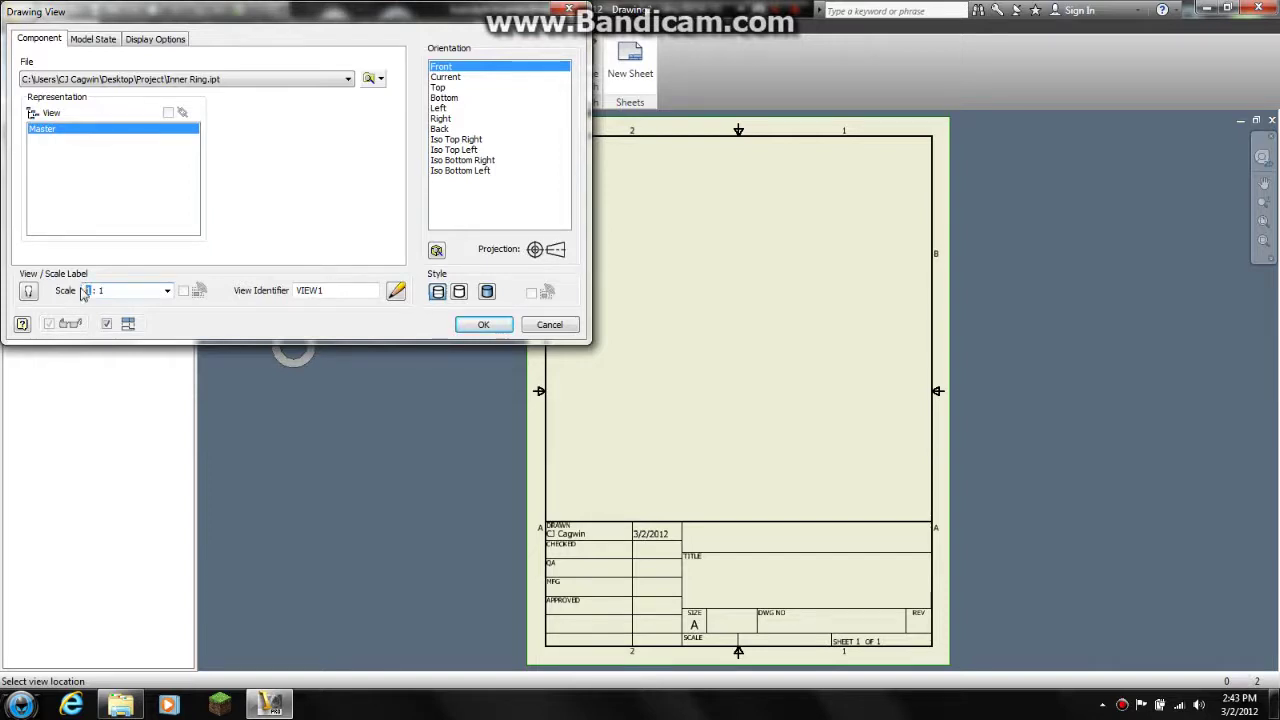
type("2")
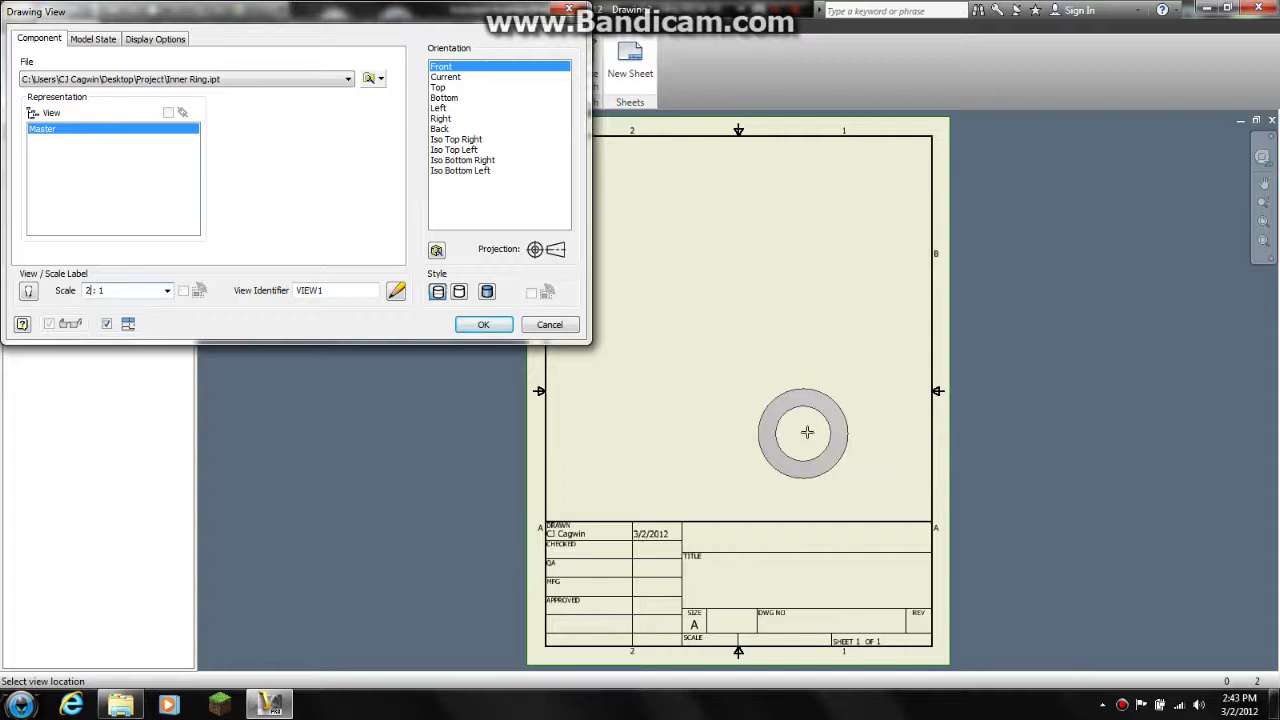
Step: Place the base view at lower right, plus a side view above it and an isometric view at upper left
left_click(845, 440)
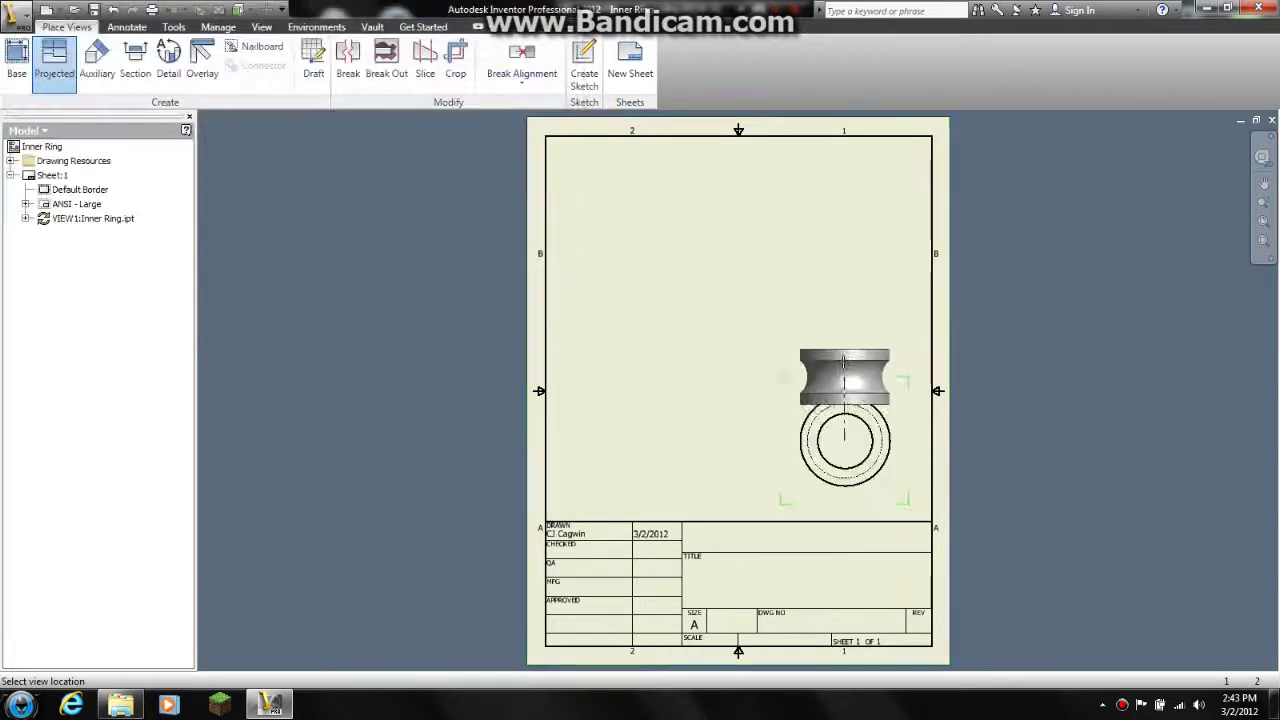
left_click(846, 254)
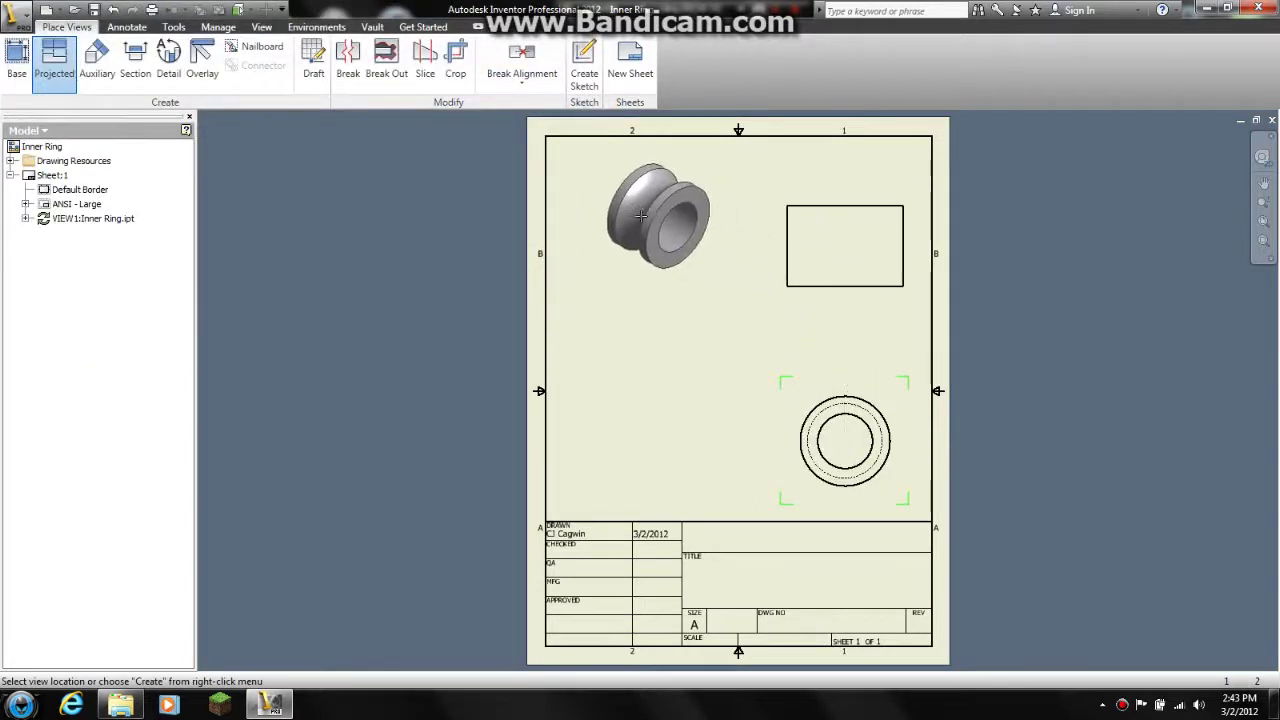
left_click(620, 218)
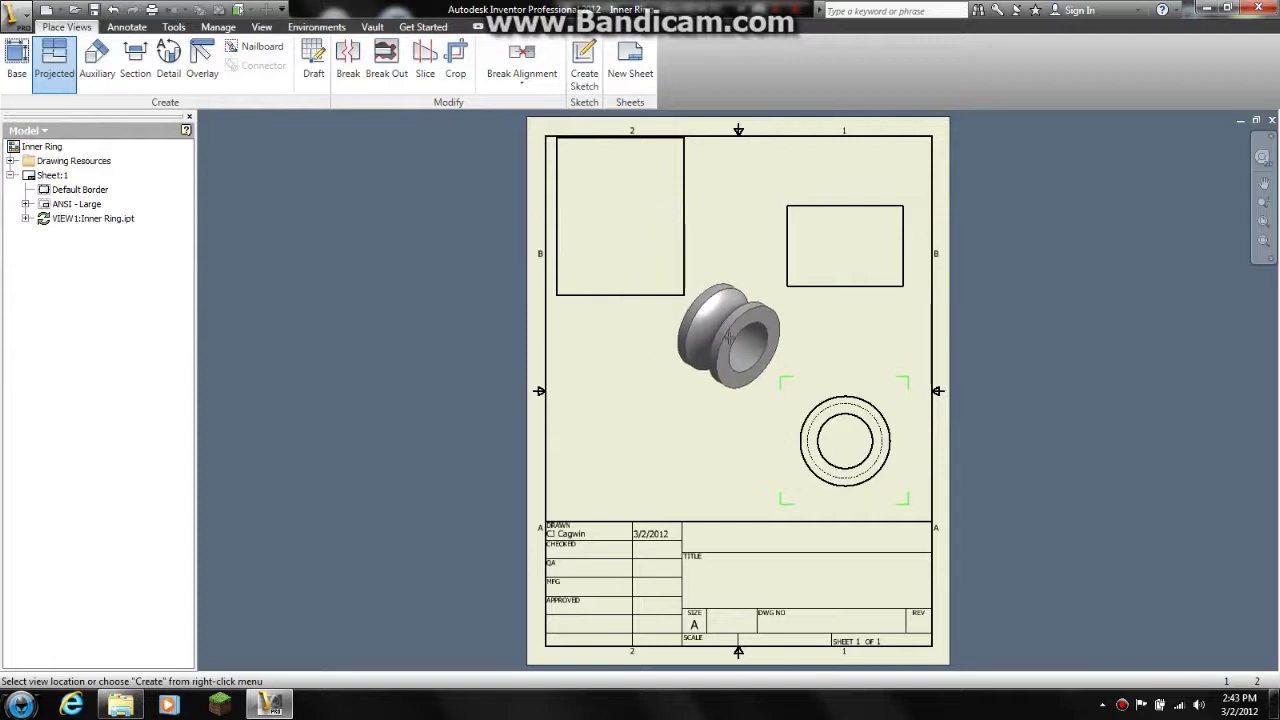
right_click(729, 337)
left_click(762, 344)
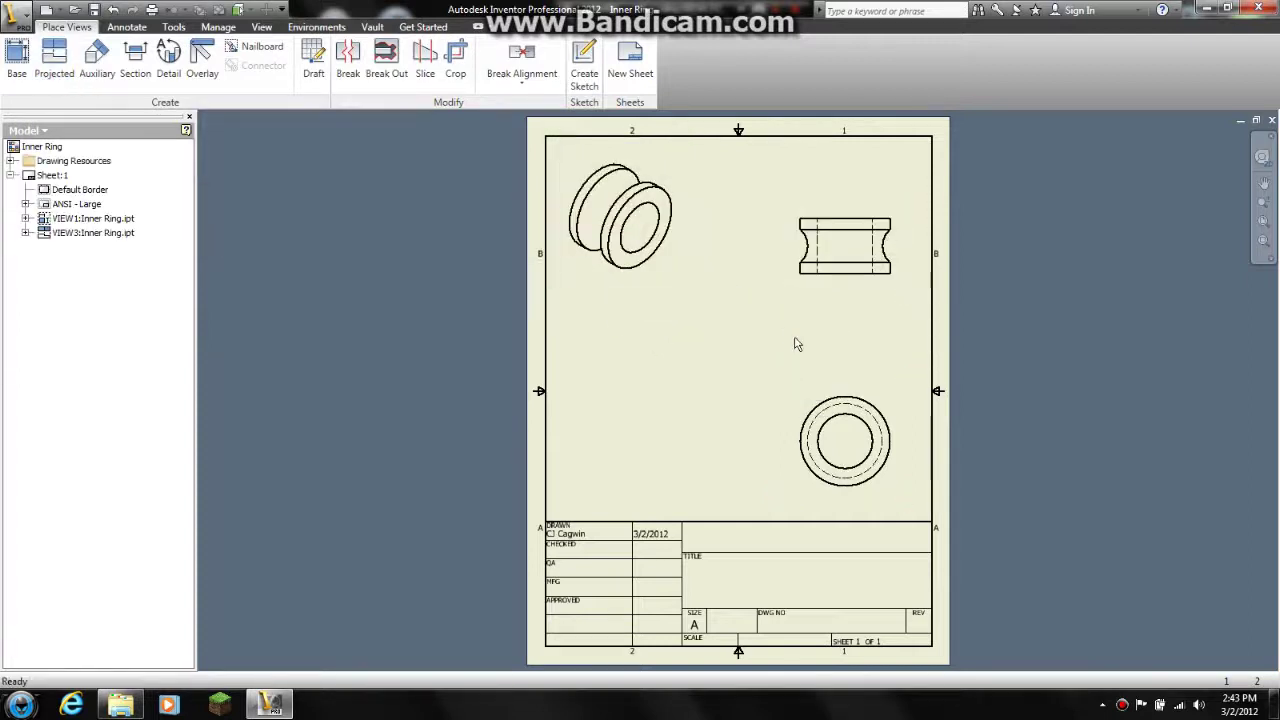
Step: Cut section A-A with a vertical line through the circular view, placed at lower left
left_click(147, 60)
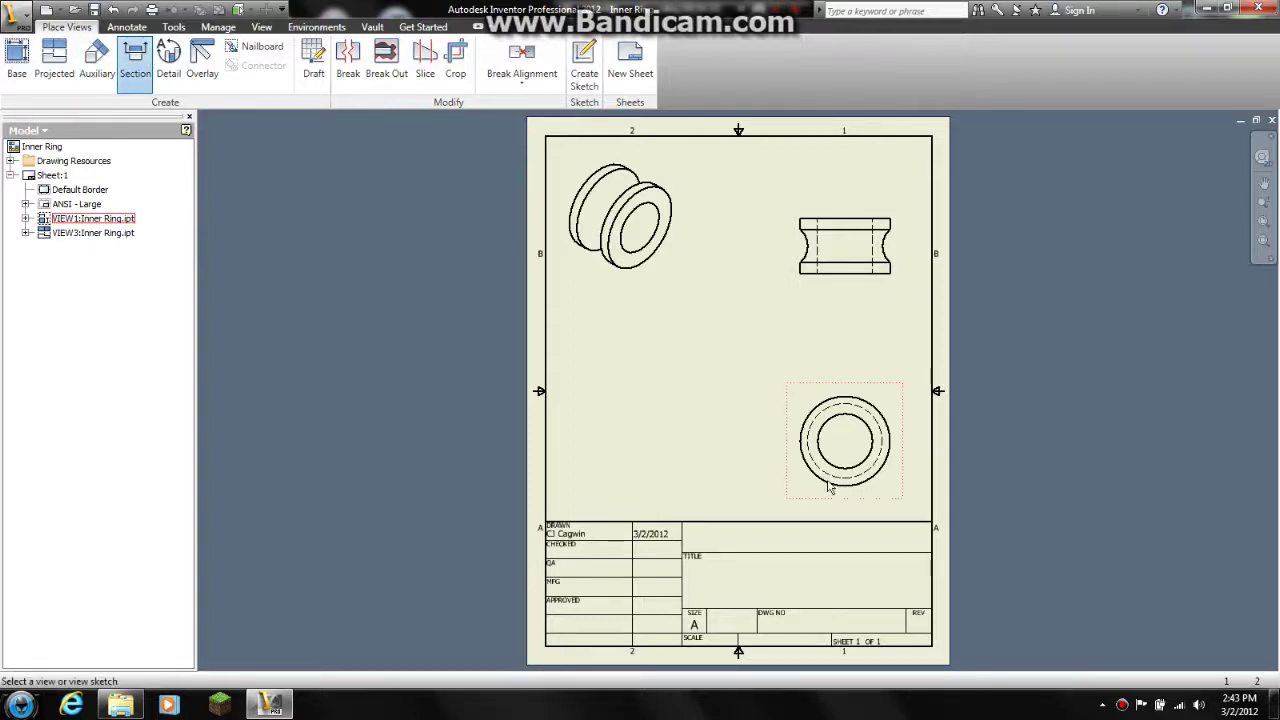
left_click(843, 492)
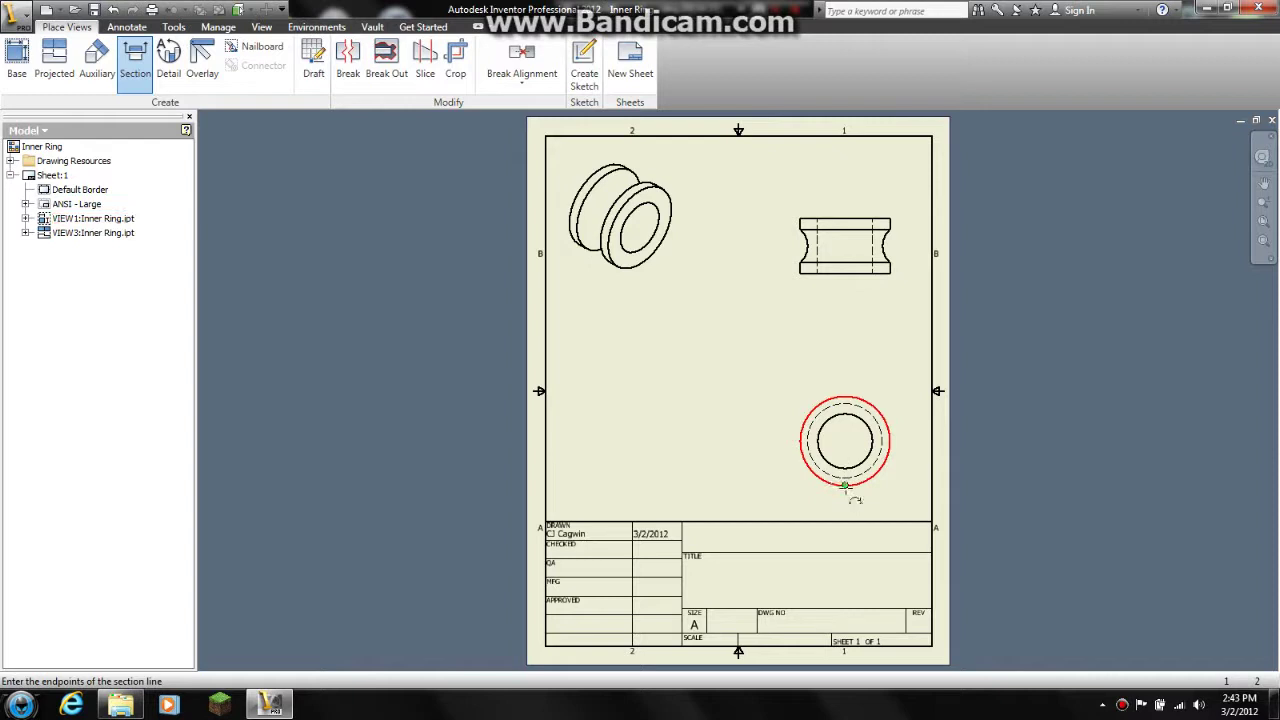
left_click(845, 397)
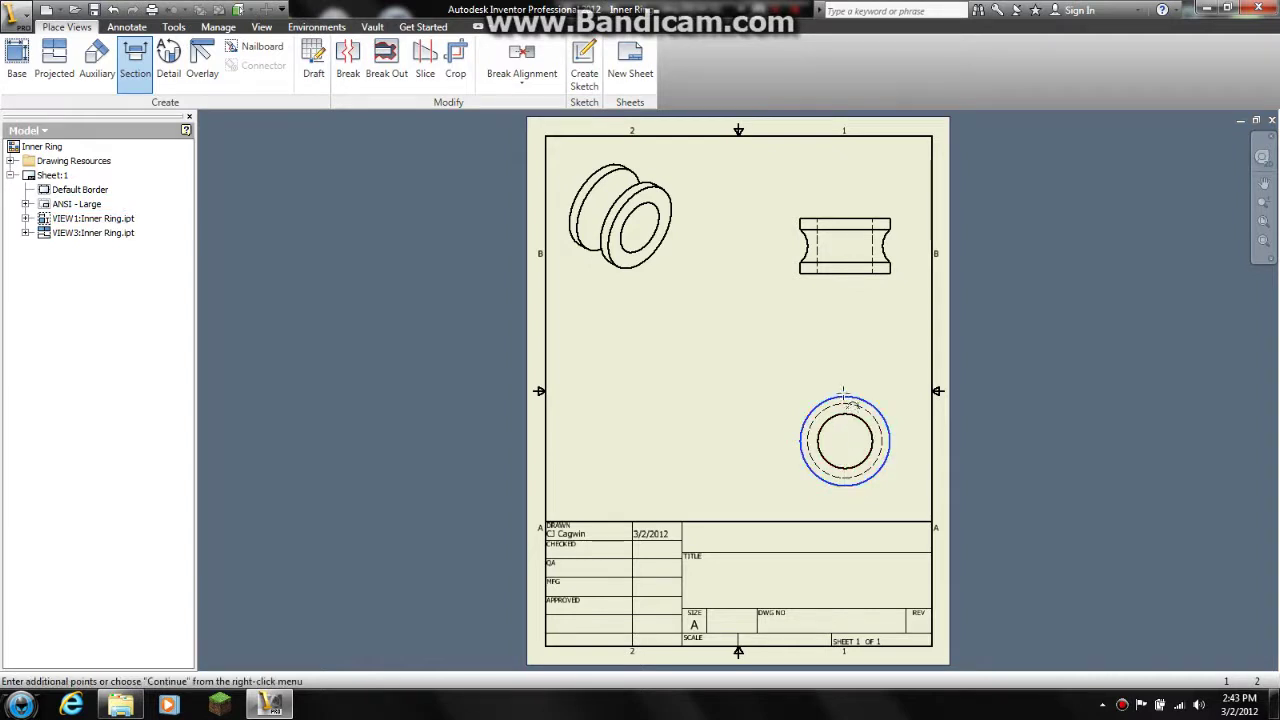
left_click(845, 487)
right_click(808, 457)
left_click(830, 466)
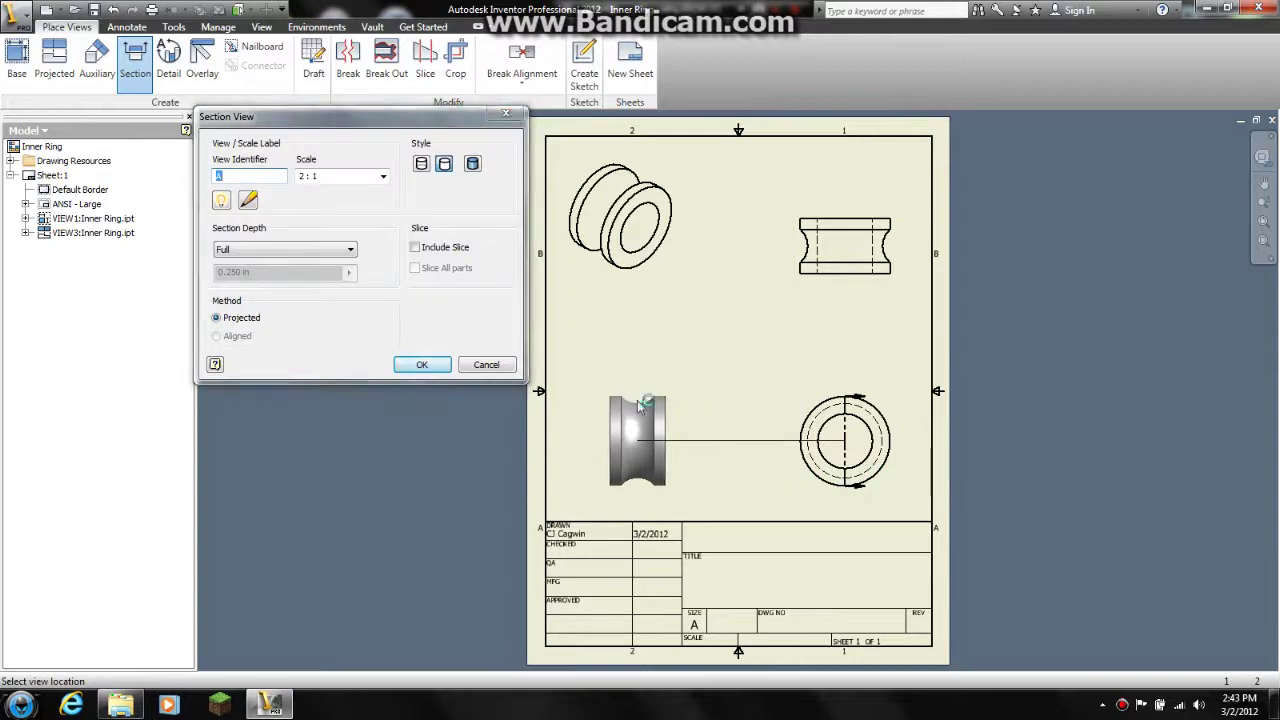
left_click(636, 406)
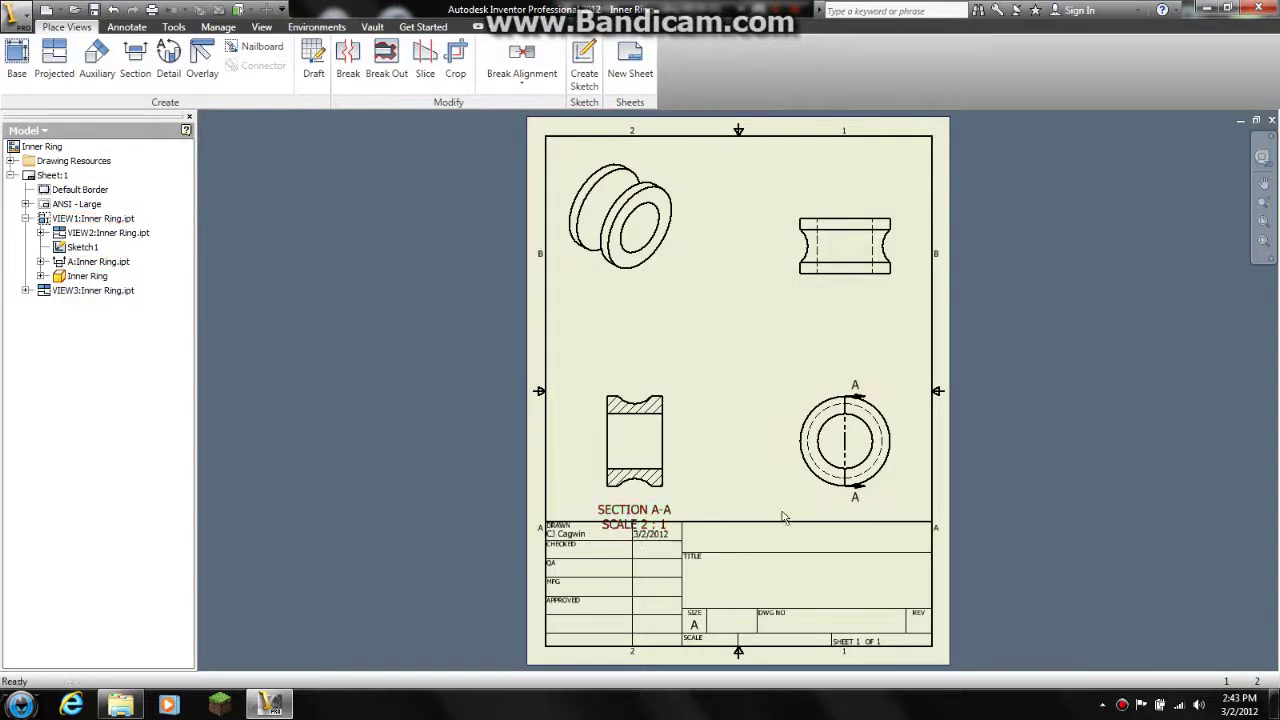
Step: Move the circular, section and upper-right side views higher on the sheet
left_click_drag(830, 497, 830, 447)
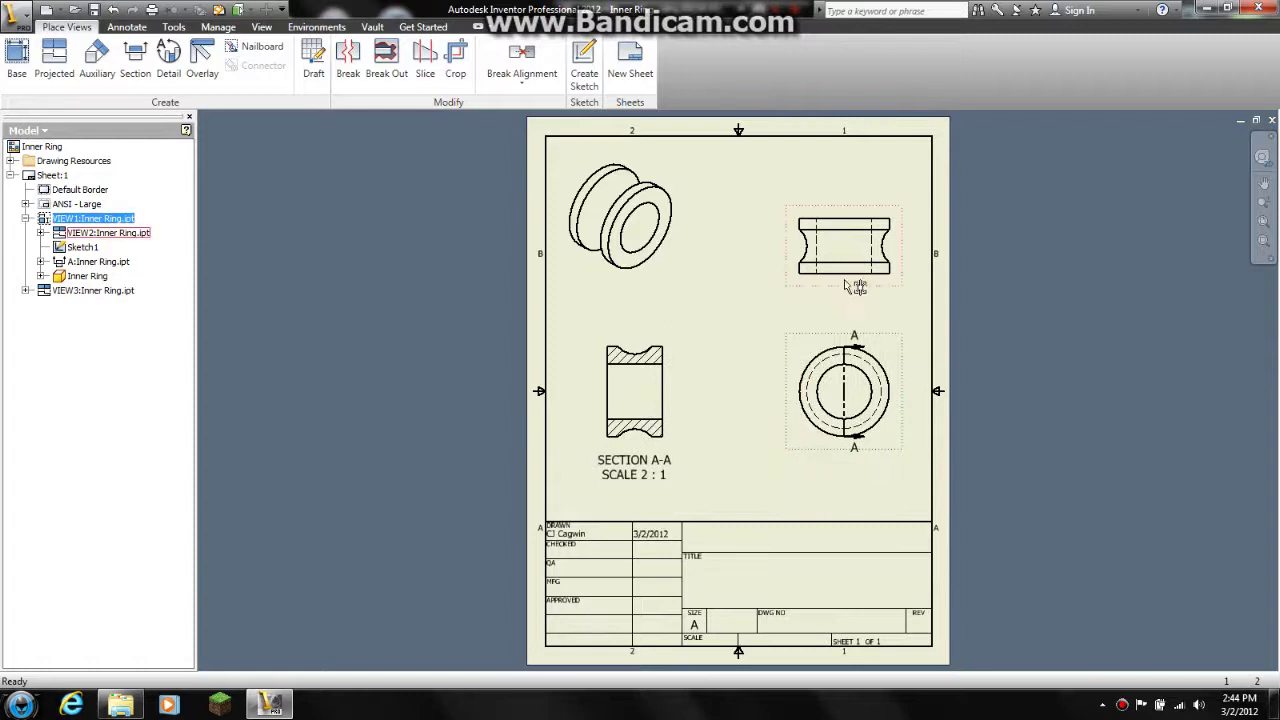
left_click_drag(845, 286, 845, 238)
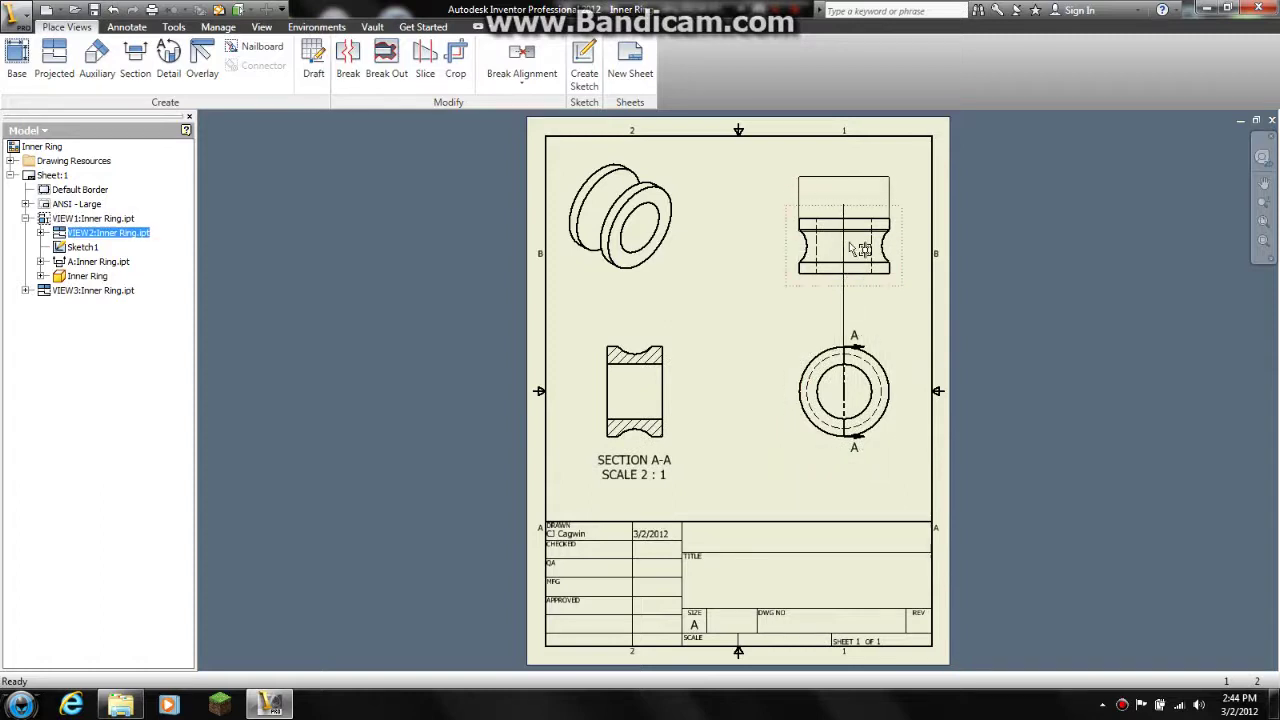
left_click(737, 270)
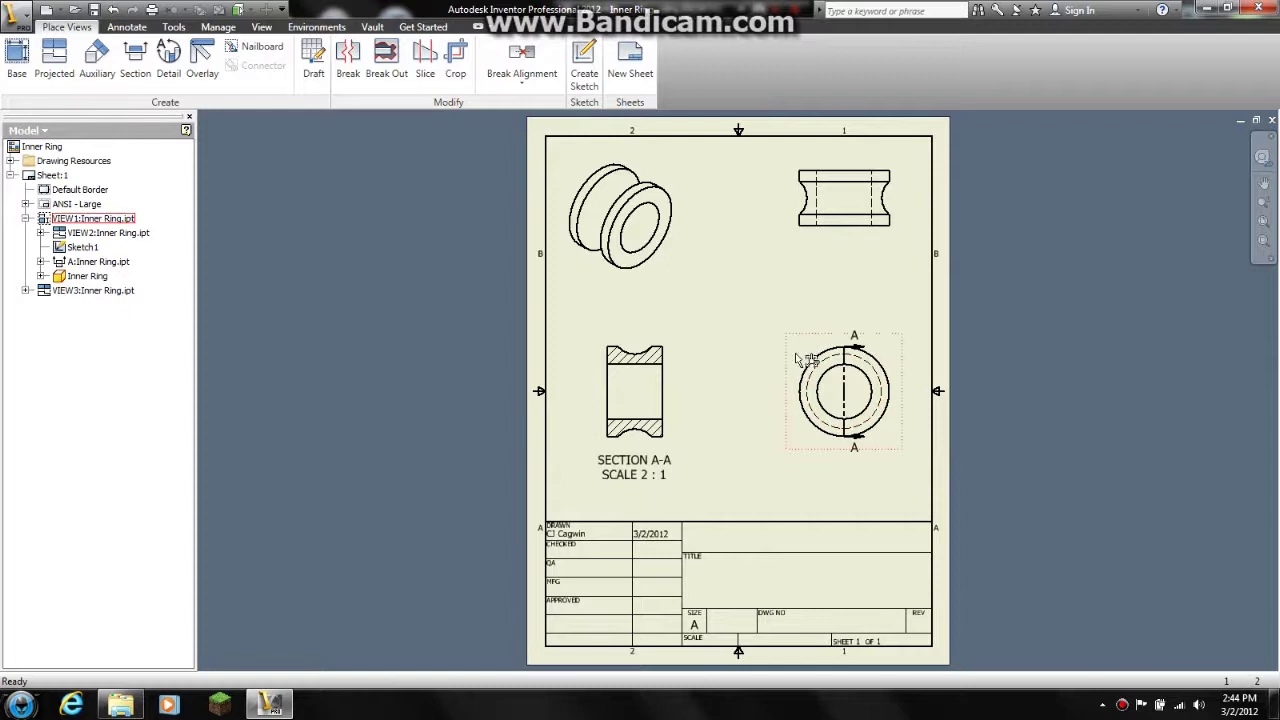
scroll(662, 367, "up", 3)
scroll(662, 367, "down", 2)
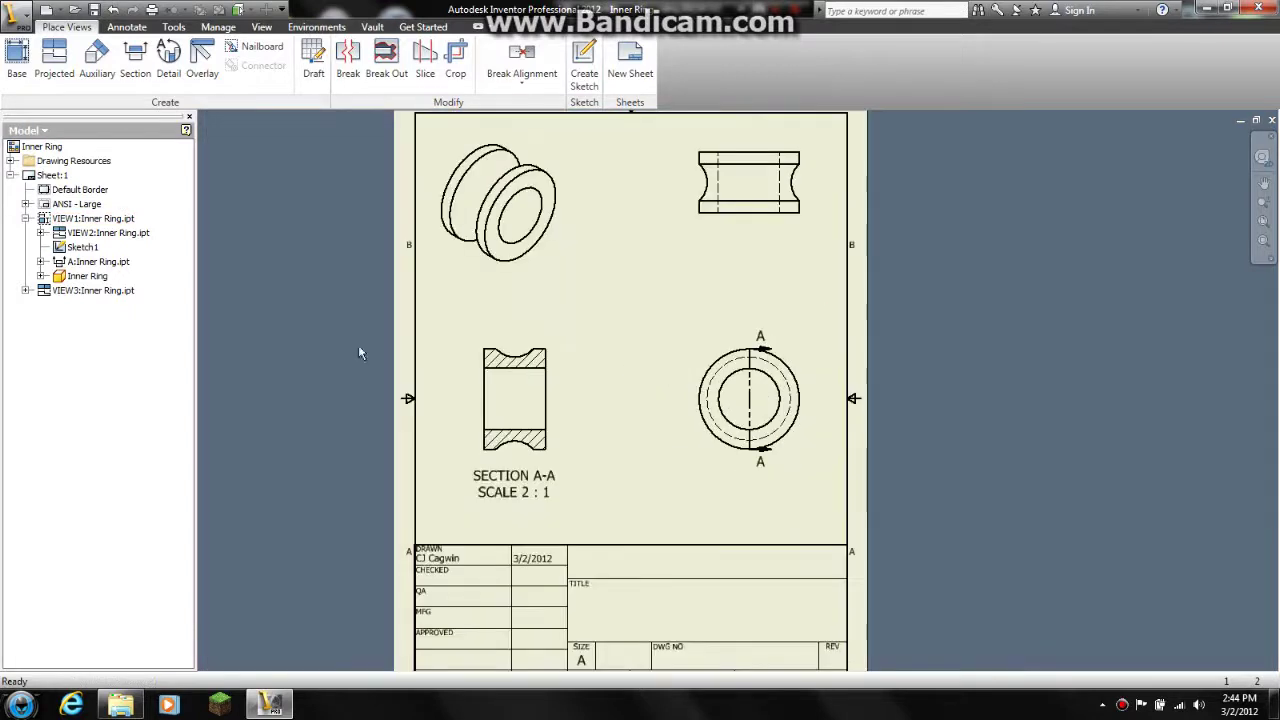
Step: Dimension the side view's bottom edge as Ø.90, placed below the view
left_click(129, 28)
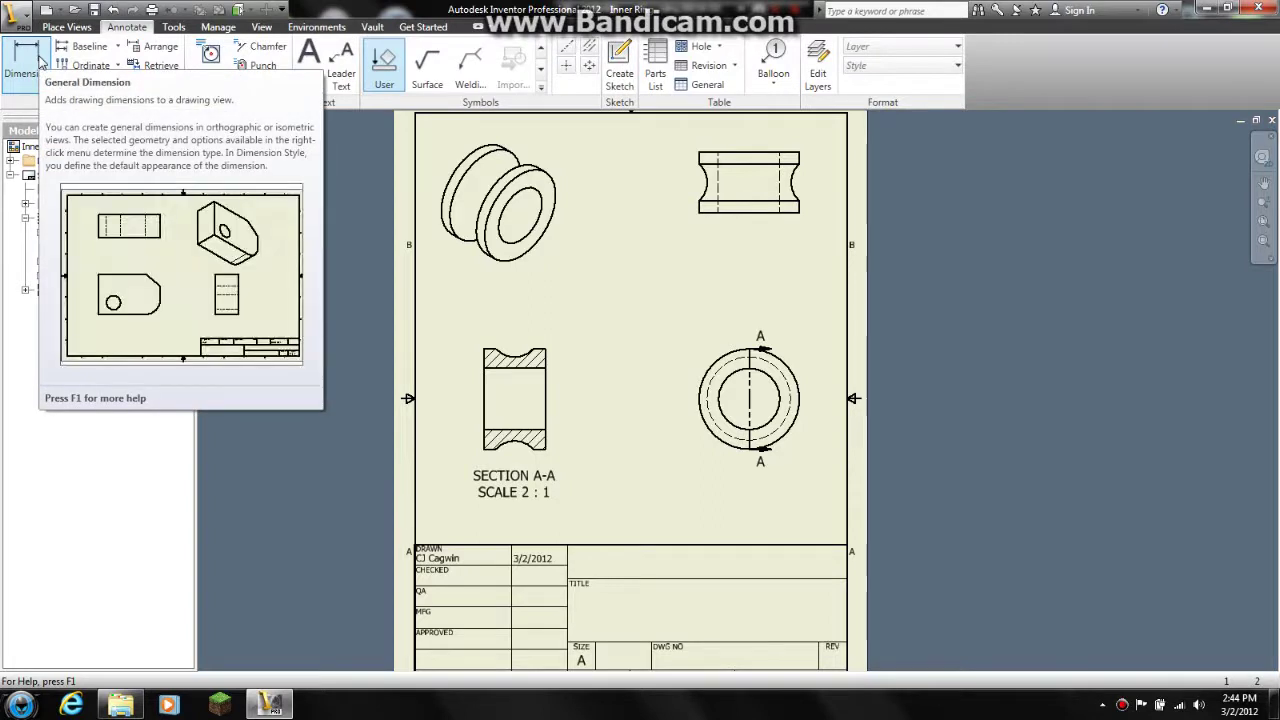
left_click(40, 62)
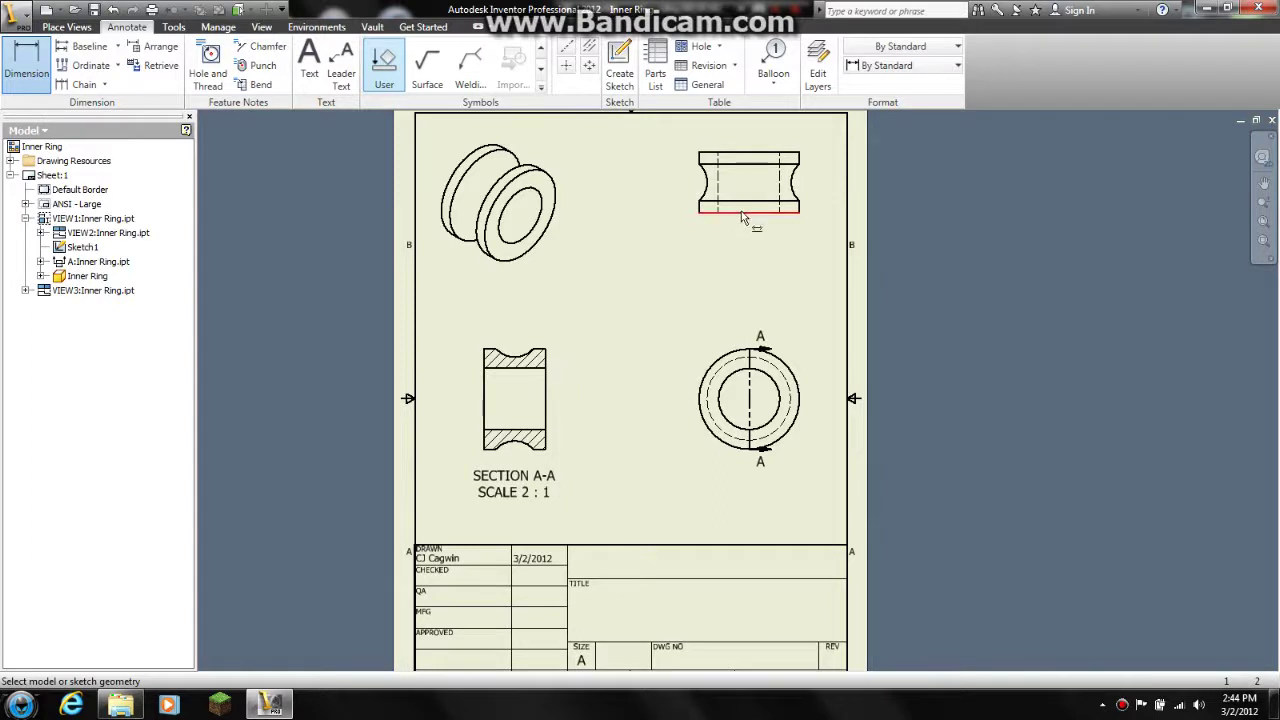
middle_click_drag(743, 217, 748, 291)
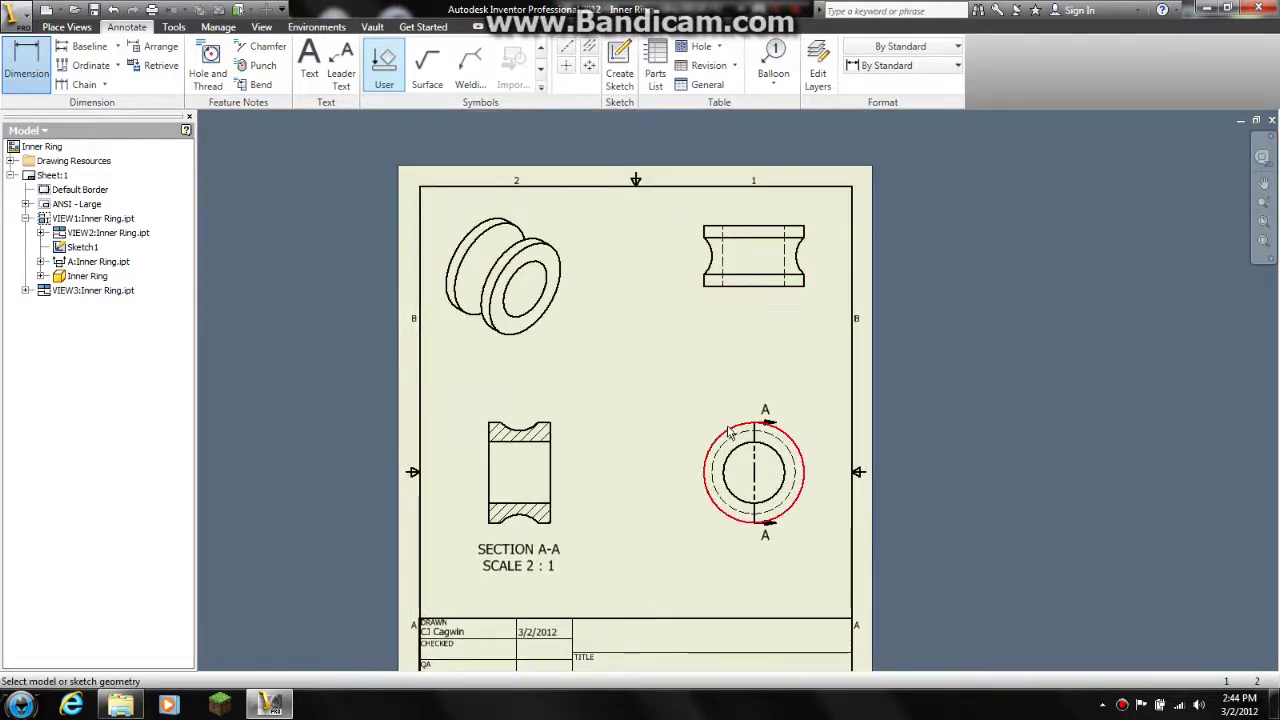
left_click(742, 287)
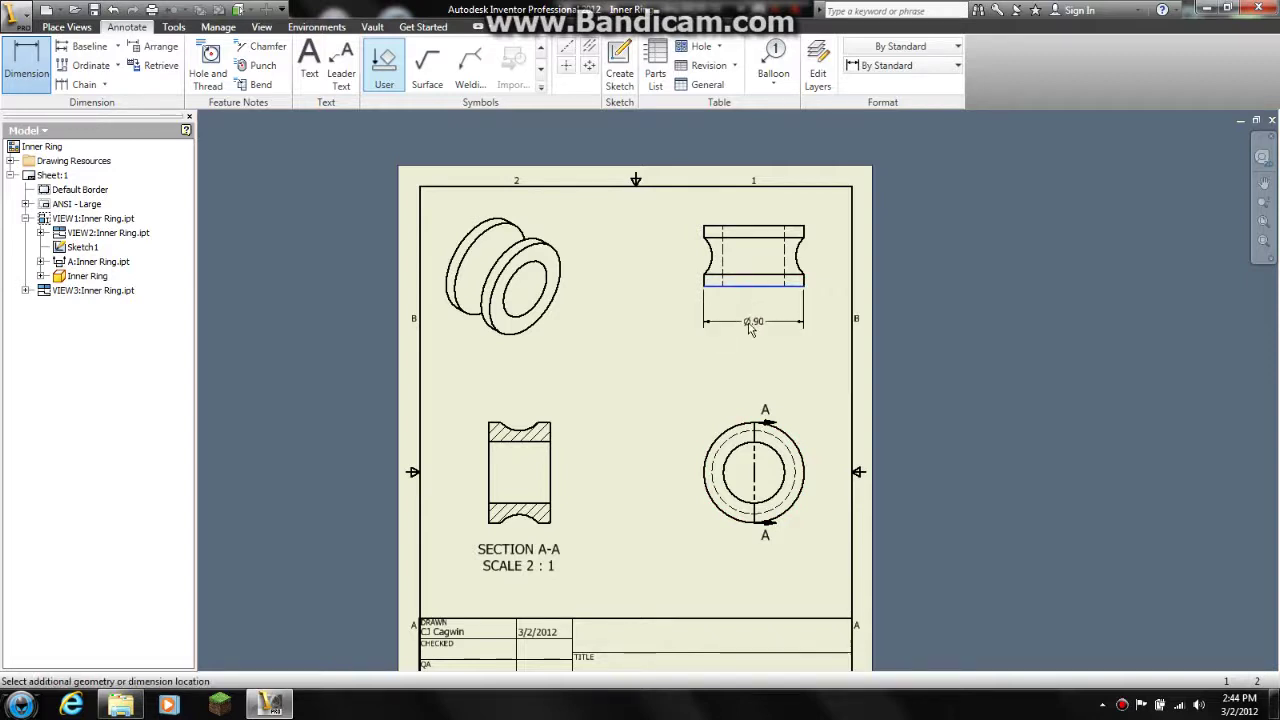
left_click(751, 330)
left_click(504, 393)
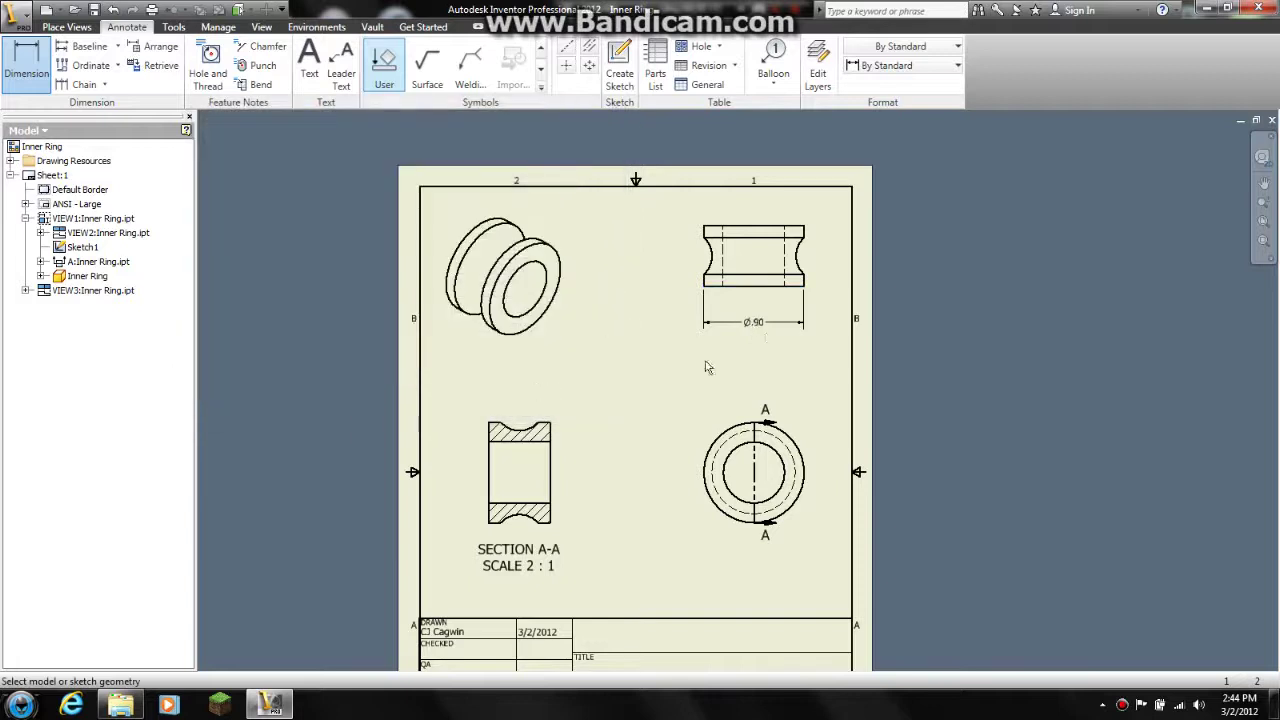
scroll(761, 332, "up", 3)
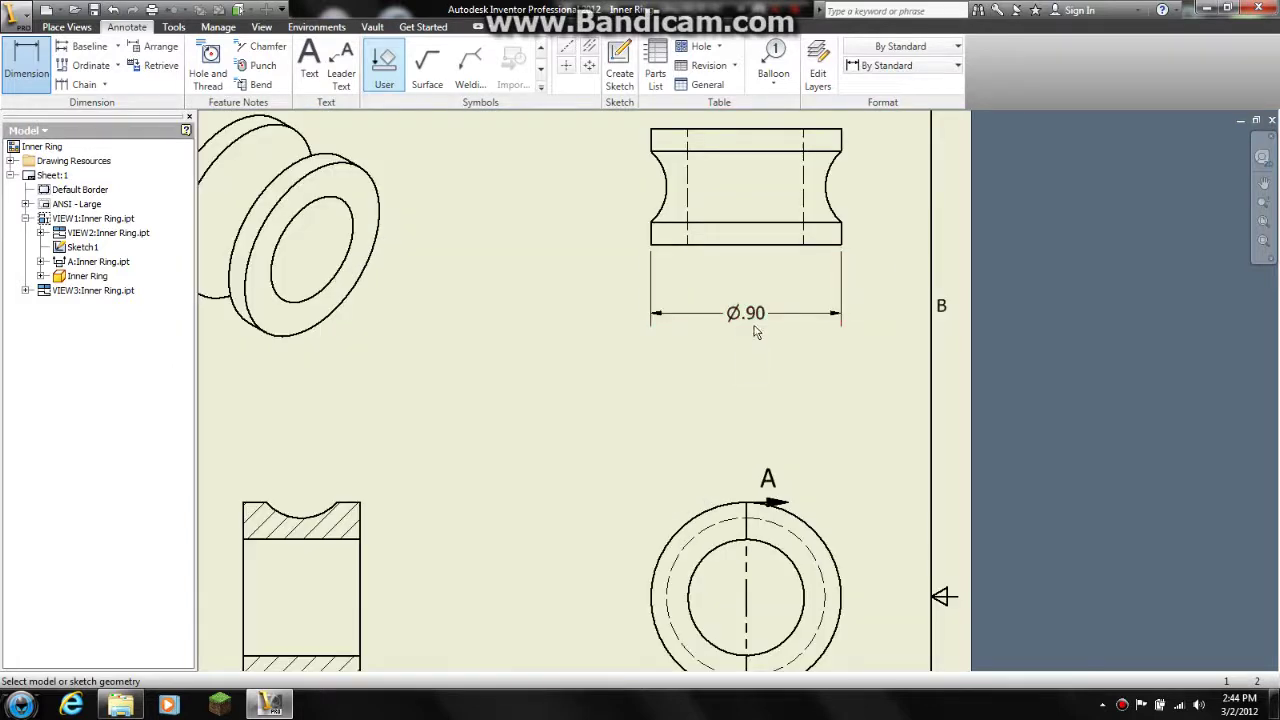
Step: Add a Ø.90 diameter callout above the outer circle, then end the dimension command
middle_click_drag(750, 444, 743, 400)
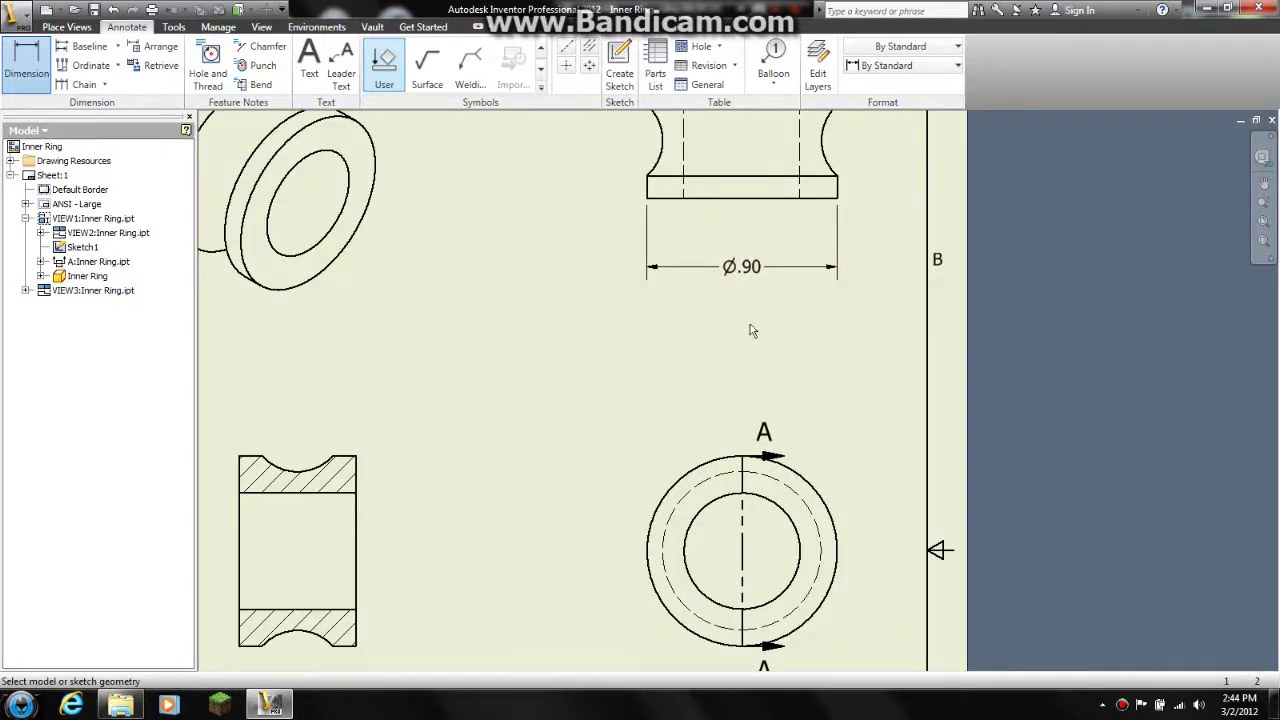
left_click(702, 463)
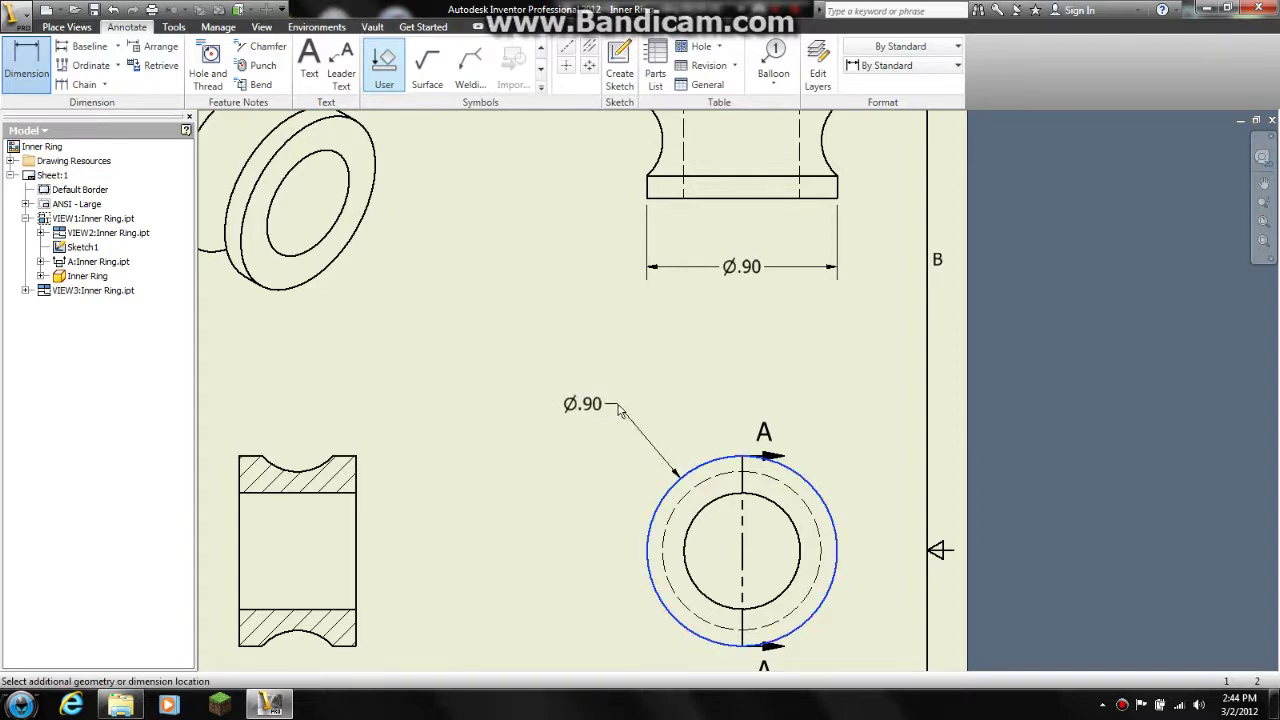
left_click(621, 410)
left_click(509, 394)
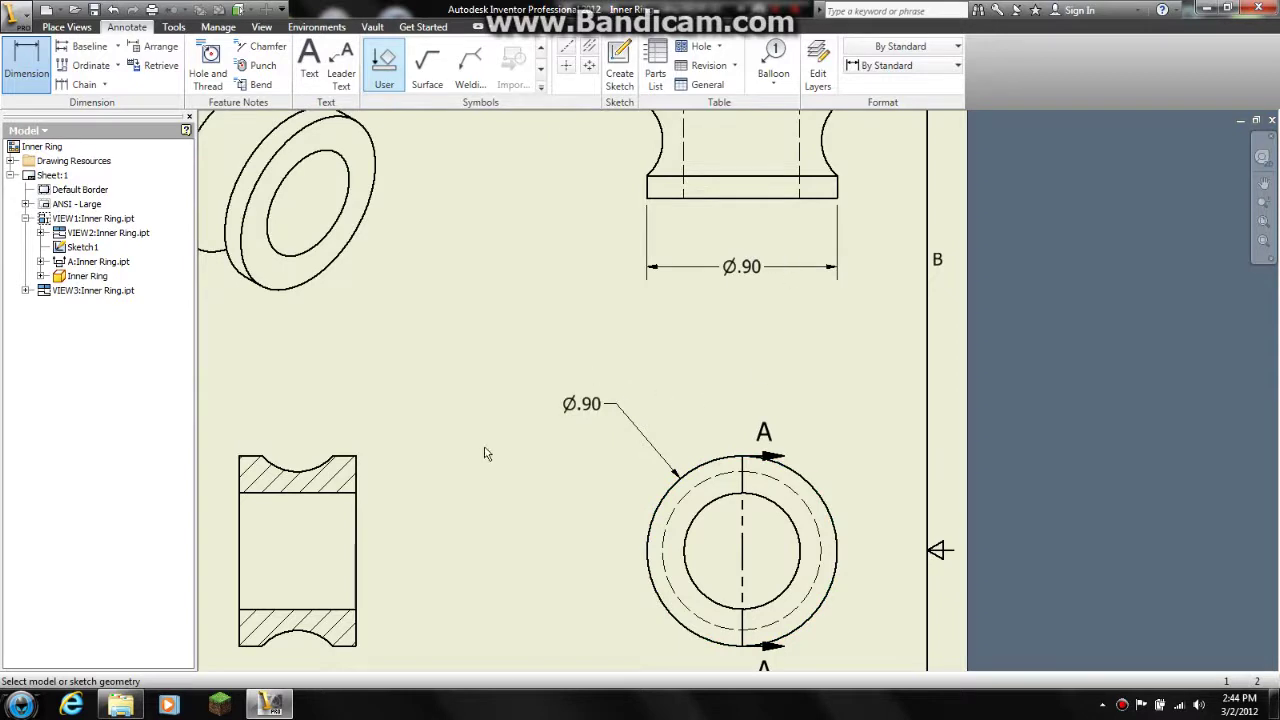
right_click(594, 409)
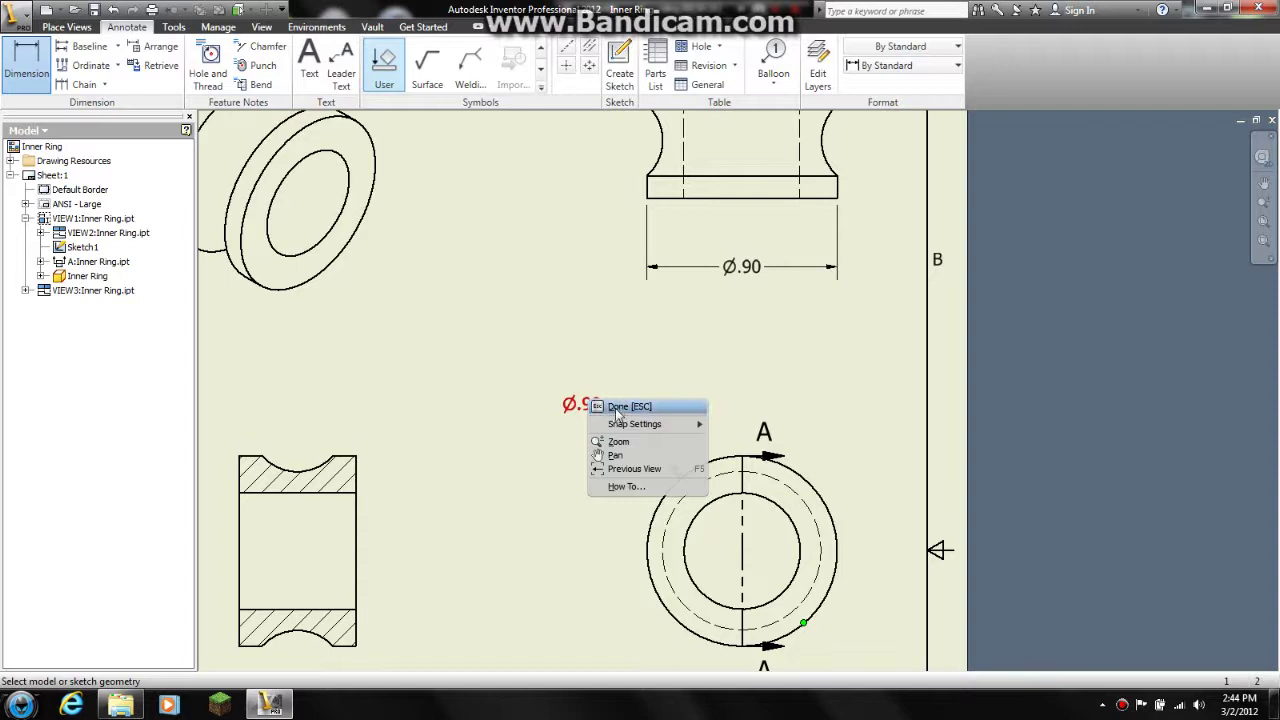
left_click(512, 340)
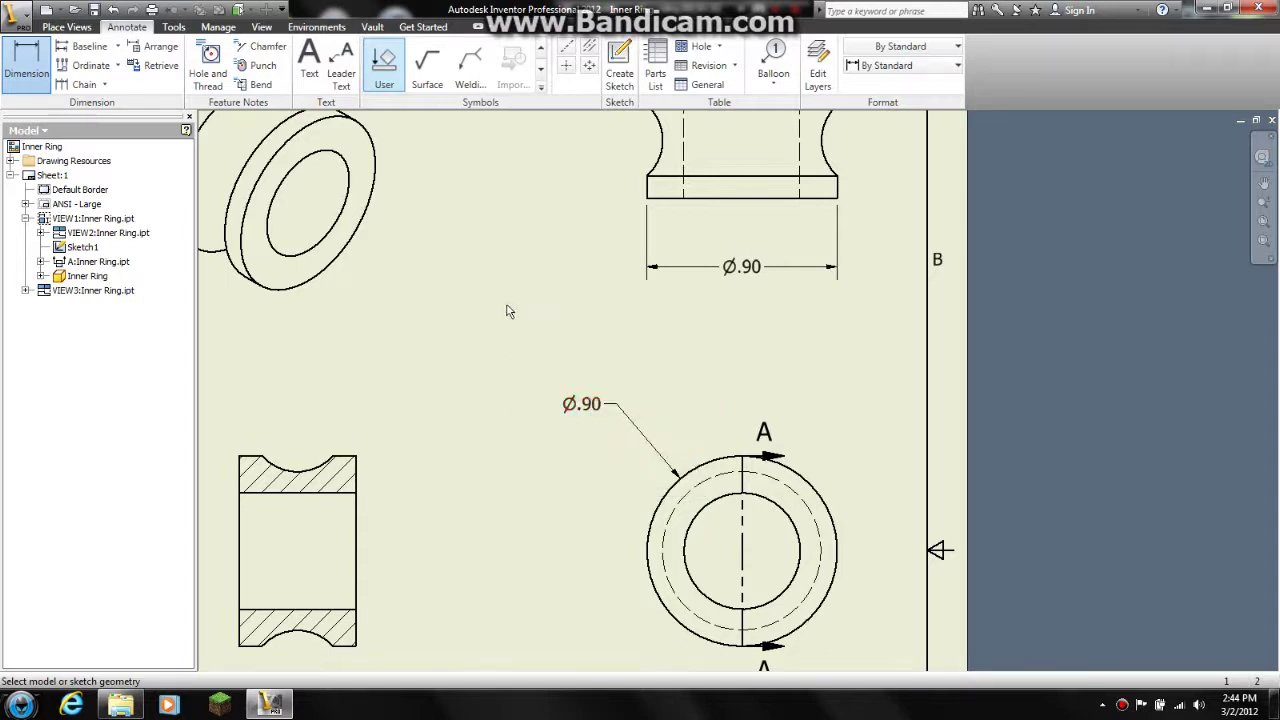
right_click(508, 306)
left_click(528, 310)
Step: Delete the circle's Ø.90 callout and move the side view's Ø.90 dimension lower
right_click(586, 405)
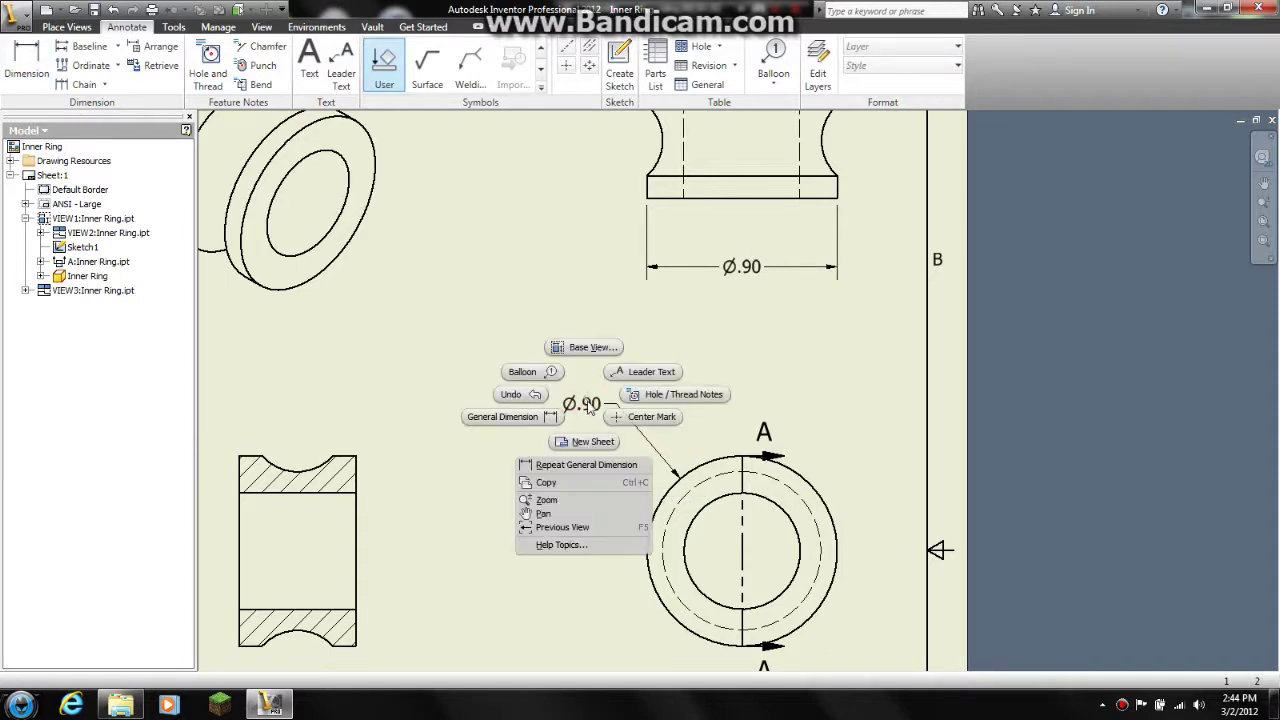
left_click(589, 405)
right_click(574, 404)
left_click(600, 426)
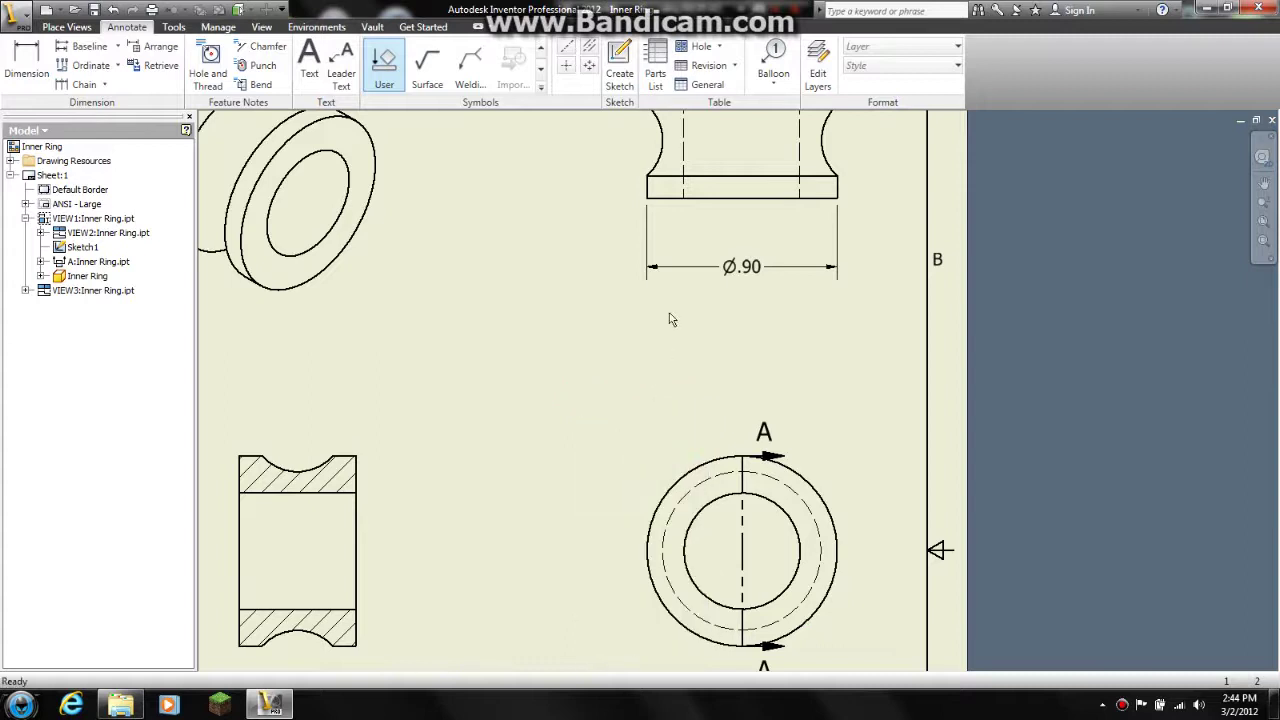
left_click_drag(735, 268, 739, 312)
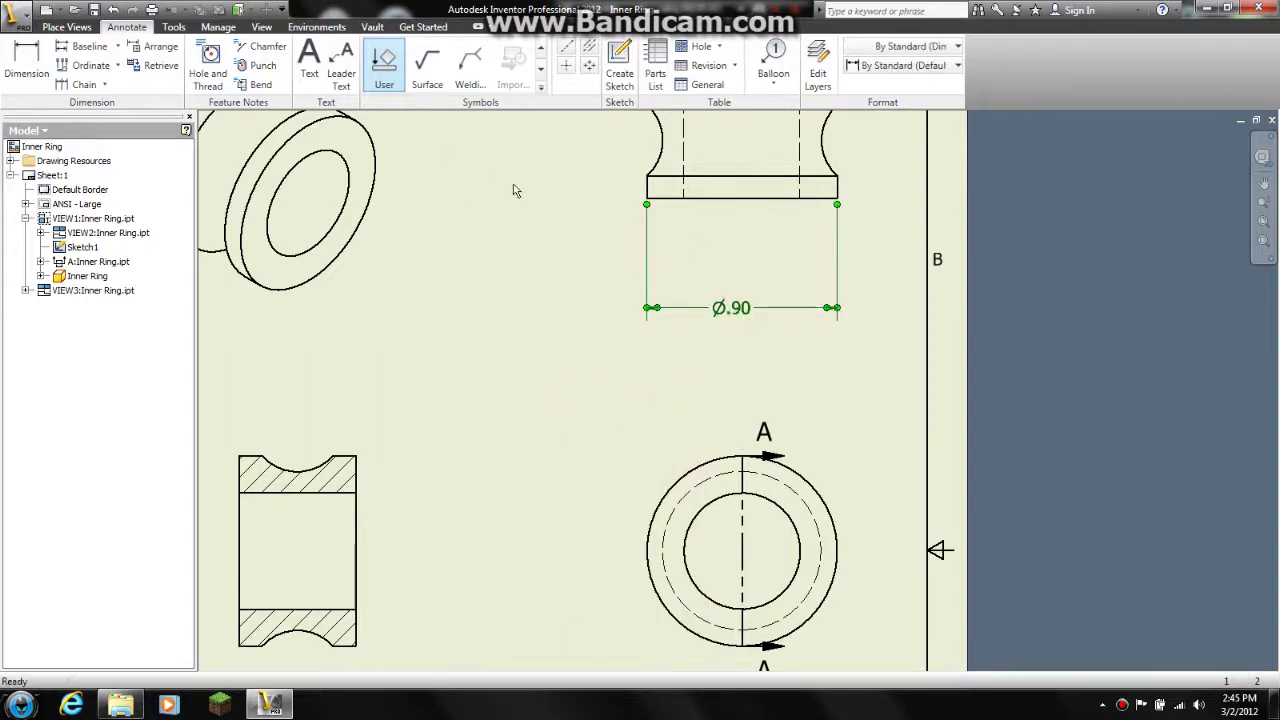
Step: Place a trial .55 dimension between the side view's hidden lines, then delete it
middle_click_drag(514, 190, 510, 266)
key("d")
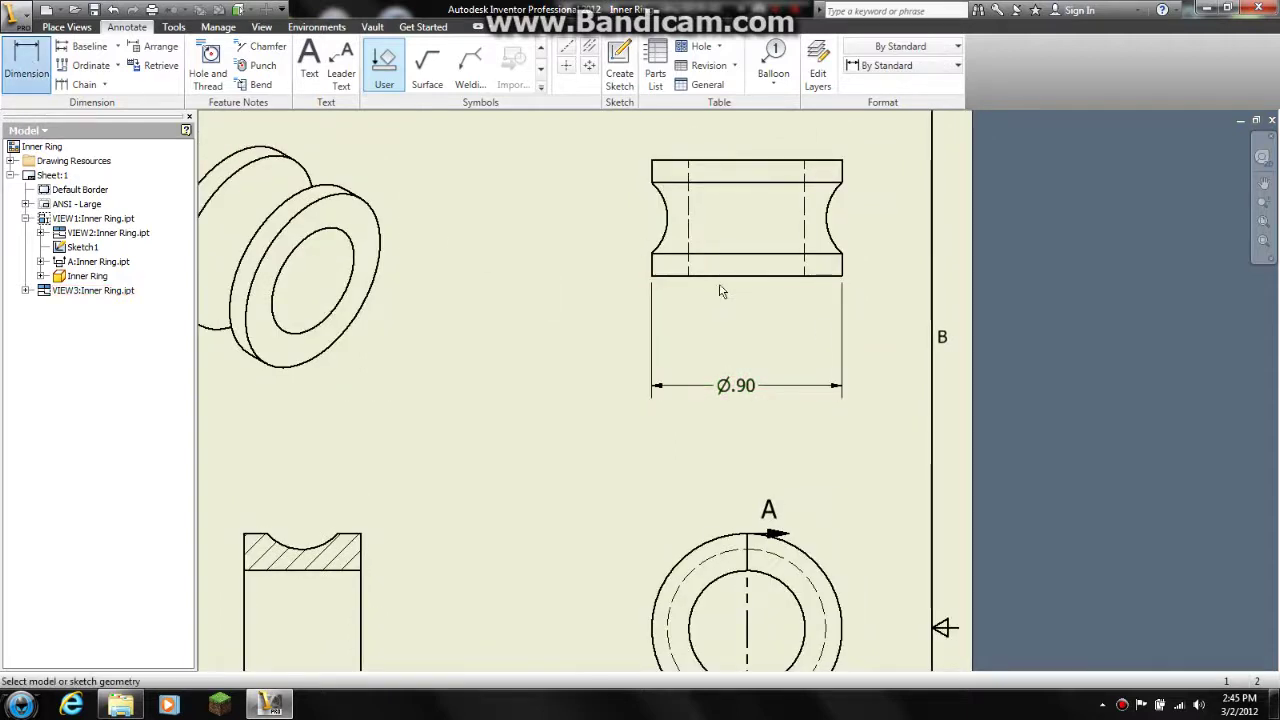
left_click(687, 270)
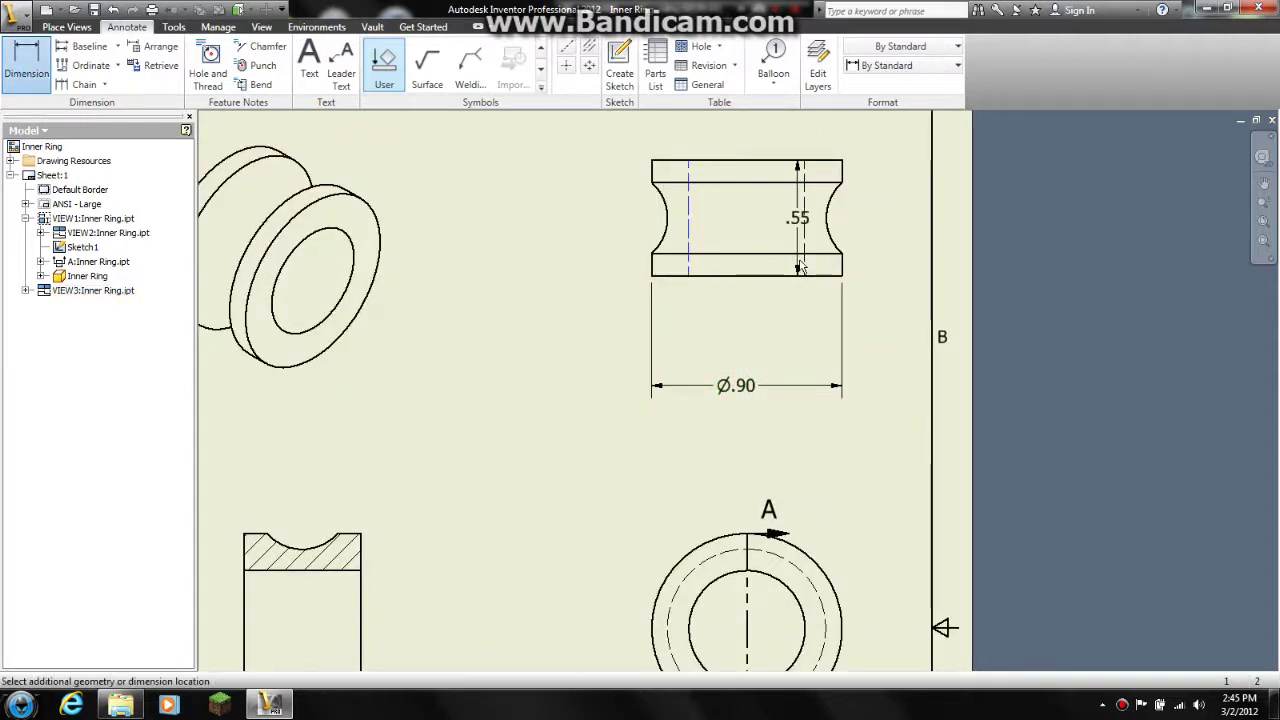
left_click(804, 266)
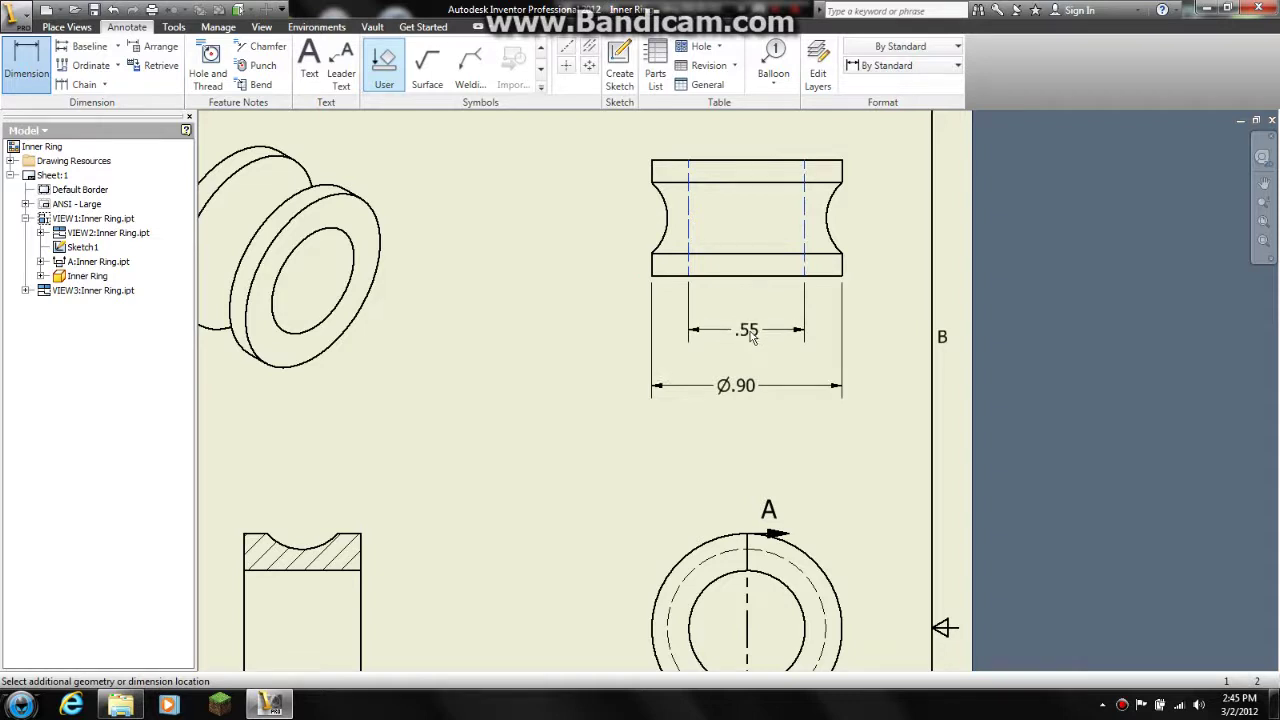
left_click(753, 338)
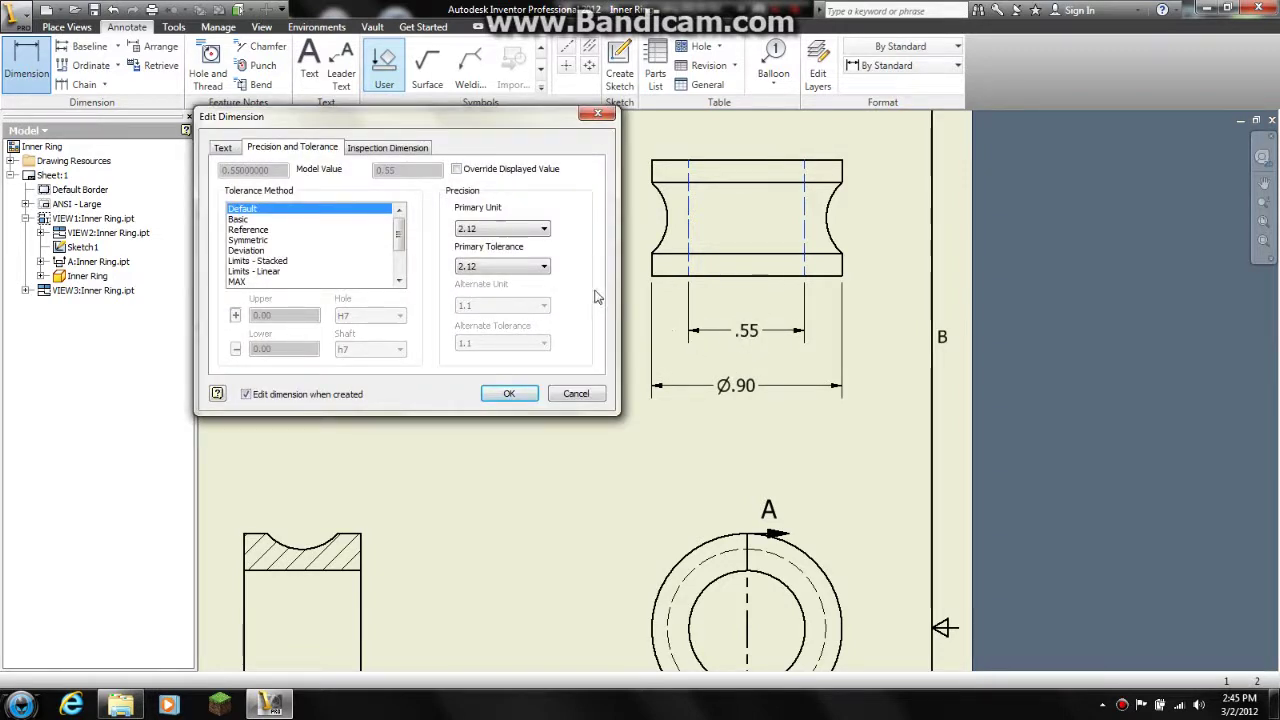
left_click(577, 393)
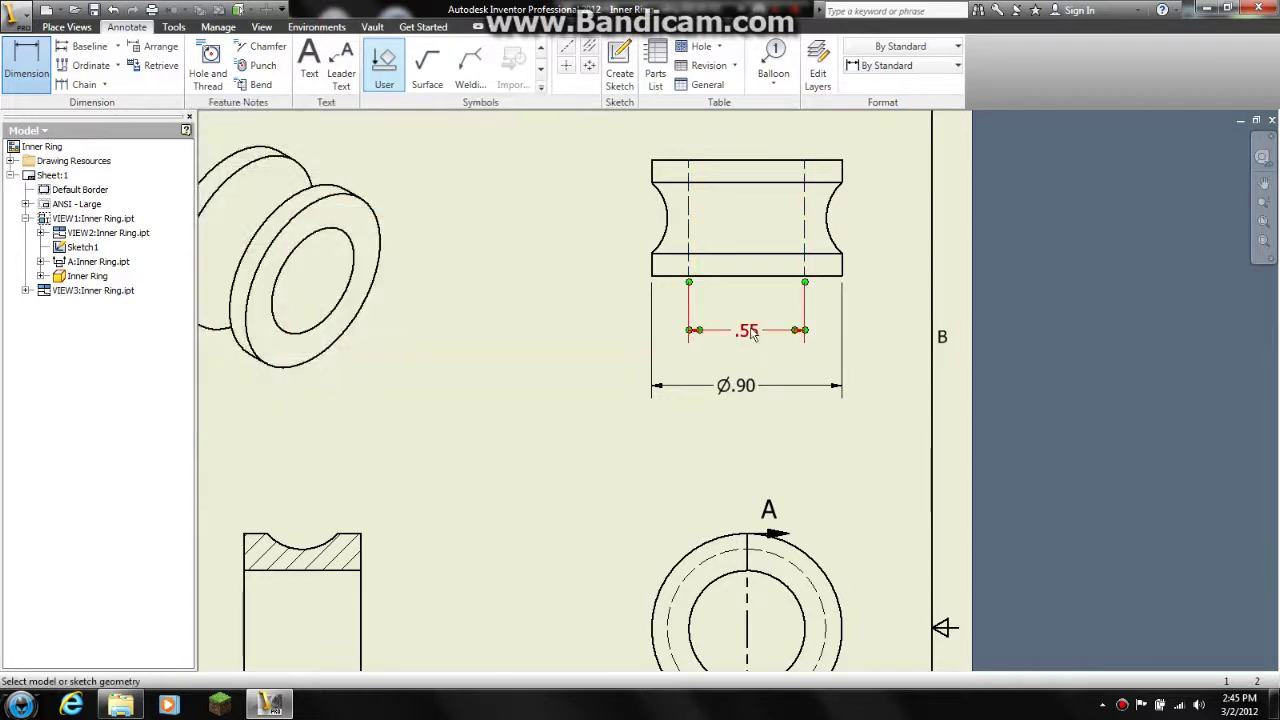
double_click(700, 330)
left_click(576, 393)
right_click(588, 402)
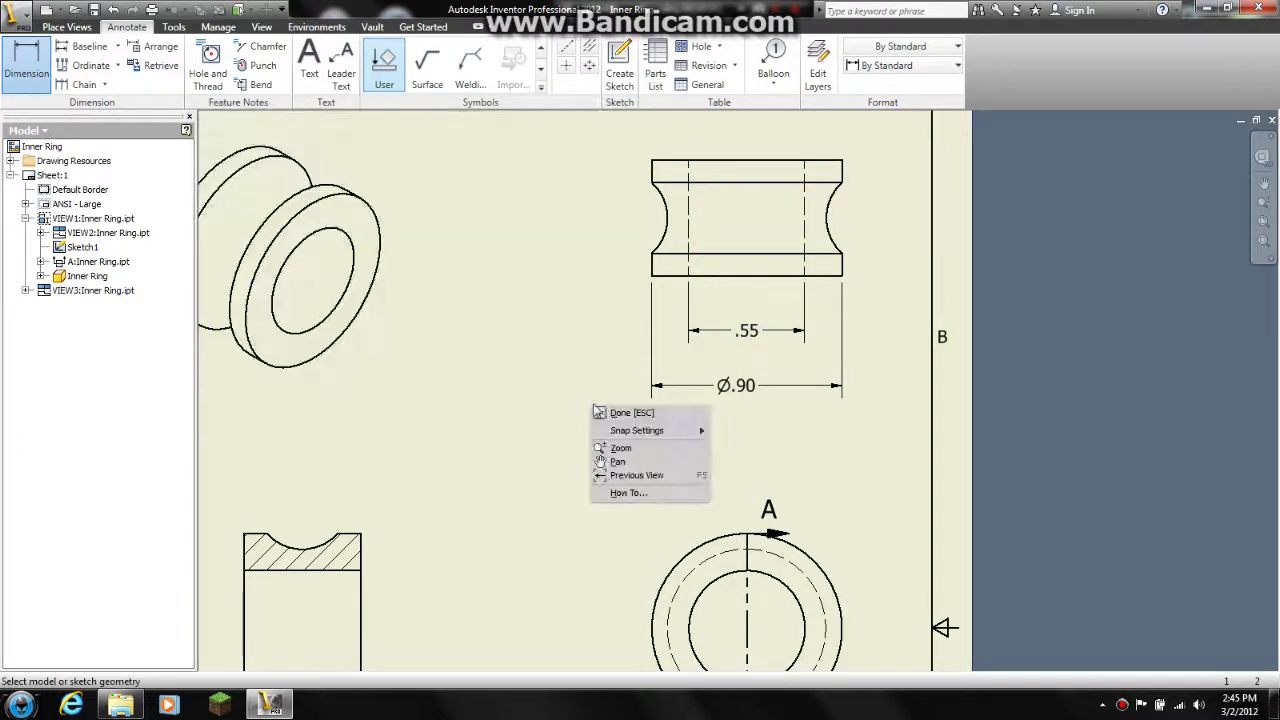
left_click(615, 411)
right_click(740, 330)
left_click(780, 350)
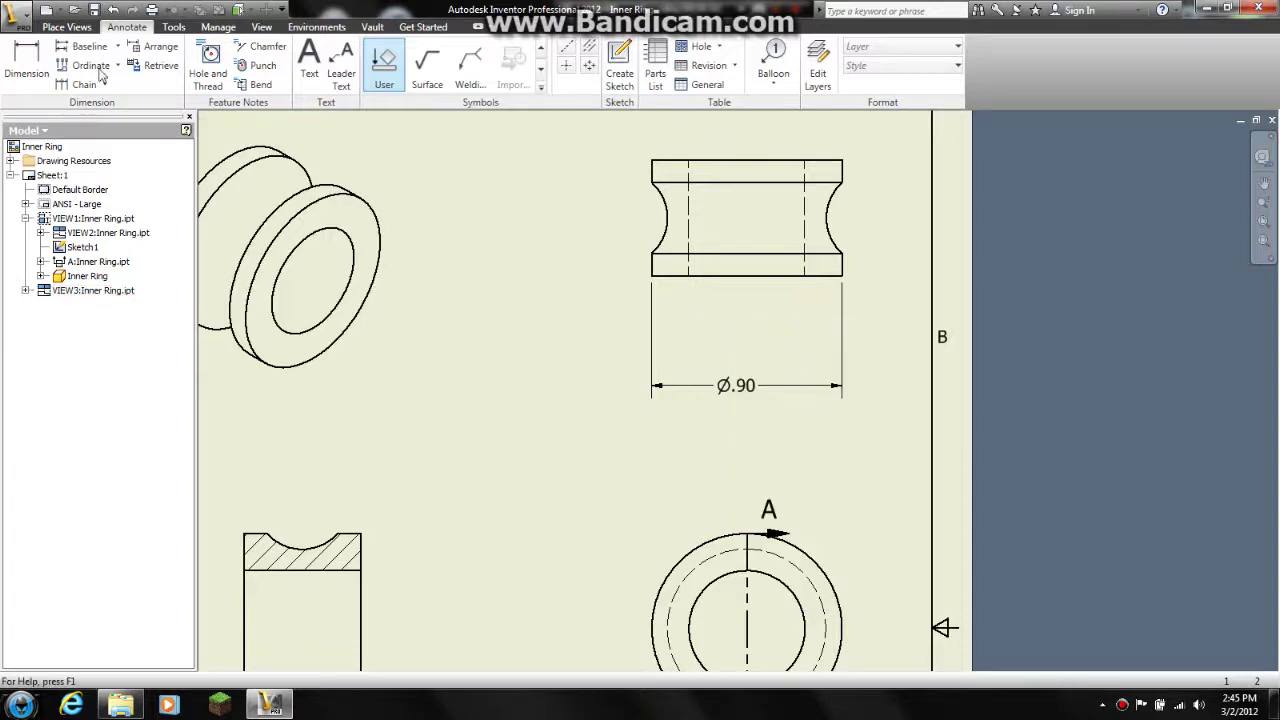
Step: Dimension the two dashed bore lines as .55, placed just above the Ø.90
left_click(26, 62)
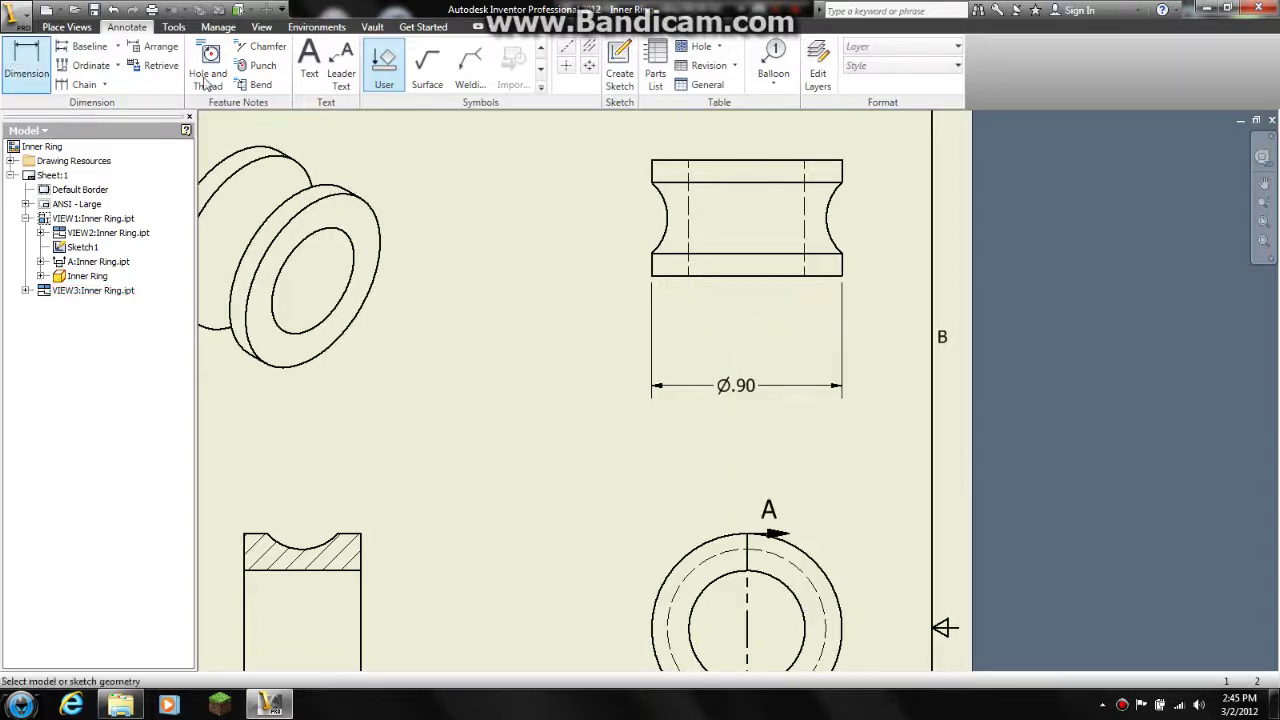
left_click(690, 222)
left_click(808, 238)
right_click(760, 328)
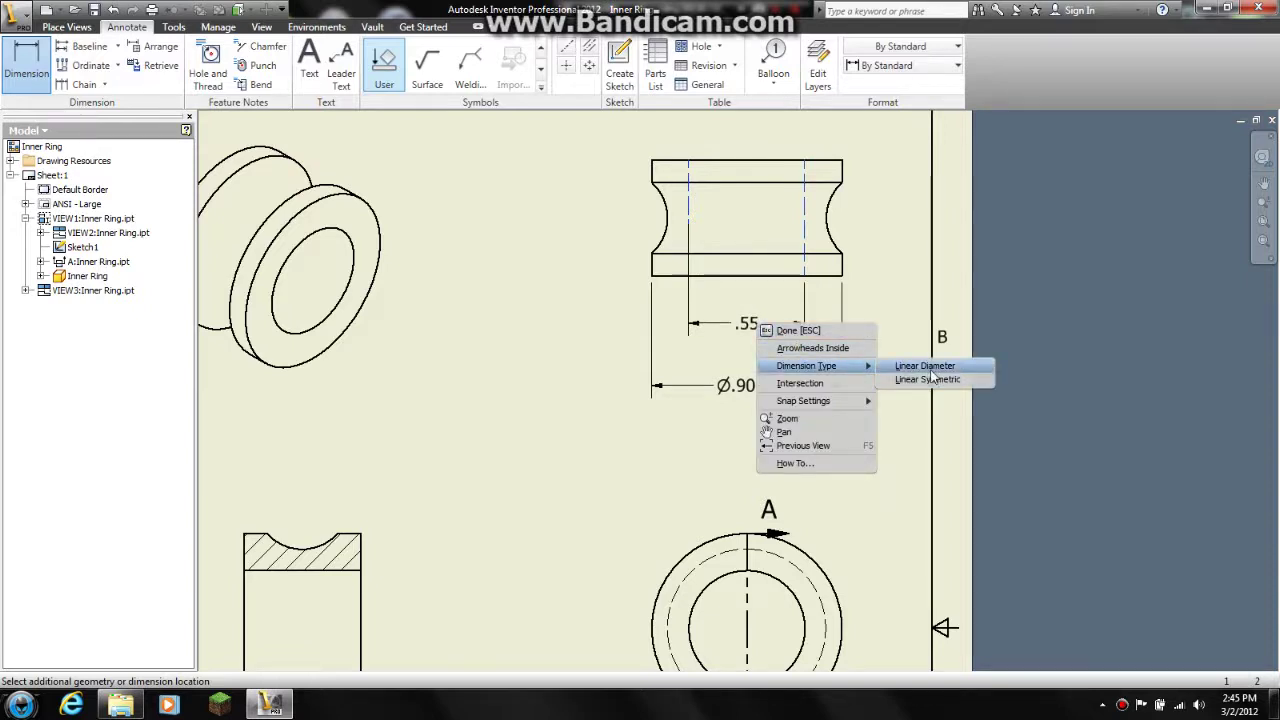
left_click(744, 339)
left_click(746, 348)
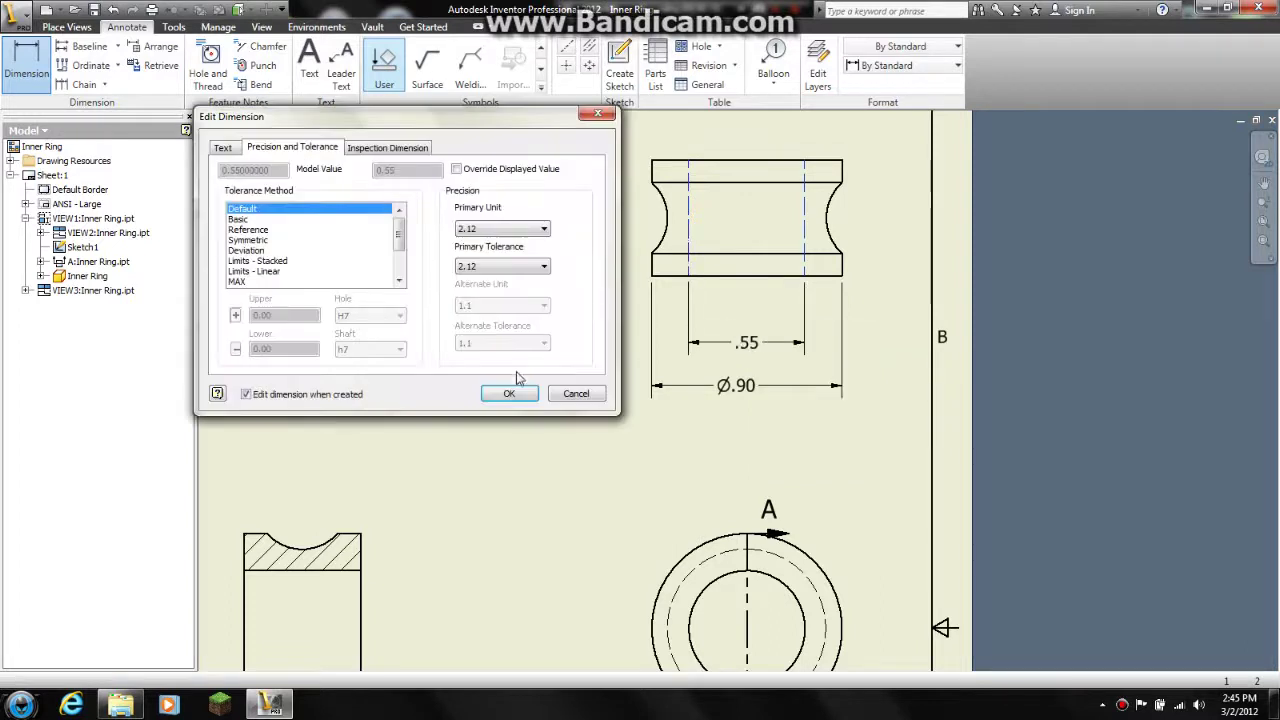
left_click(508, 394)
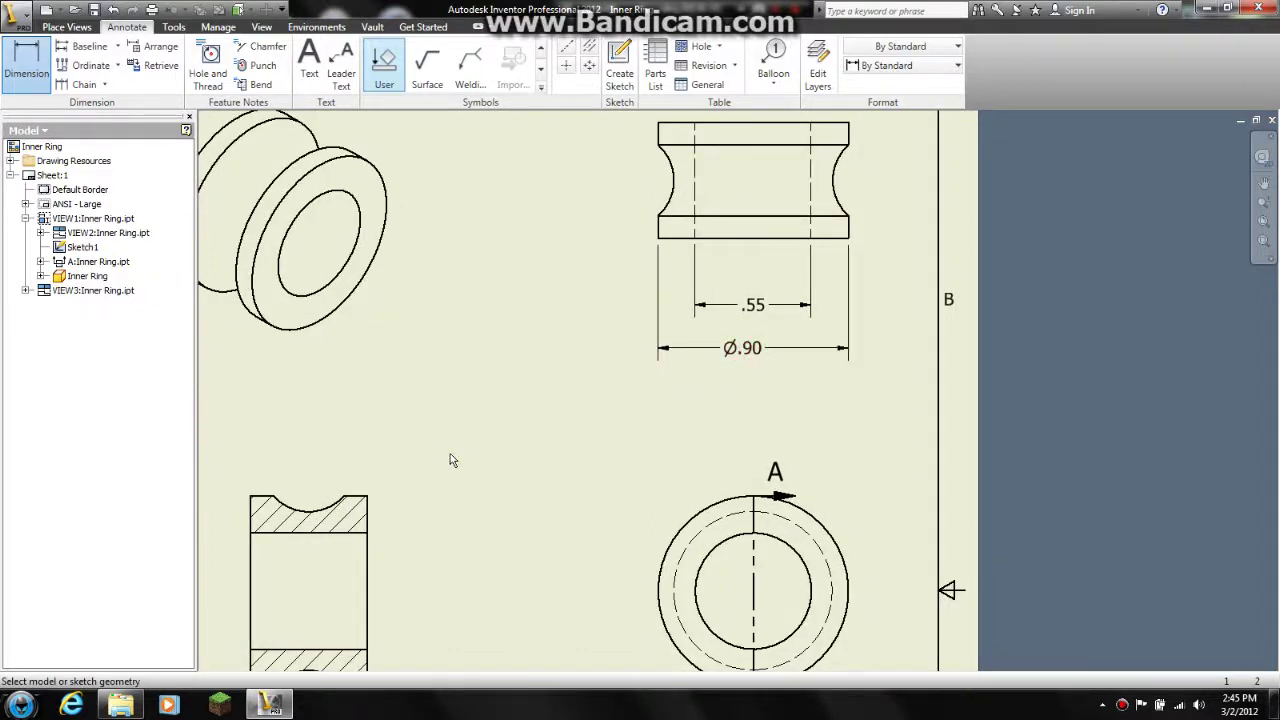
middle_click_drag(459, 491, 555, 455)
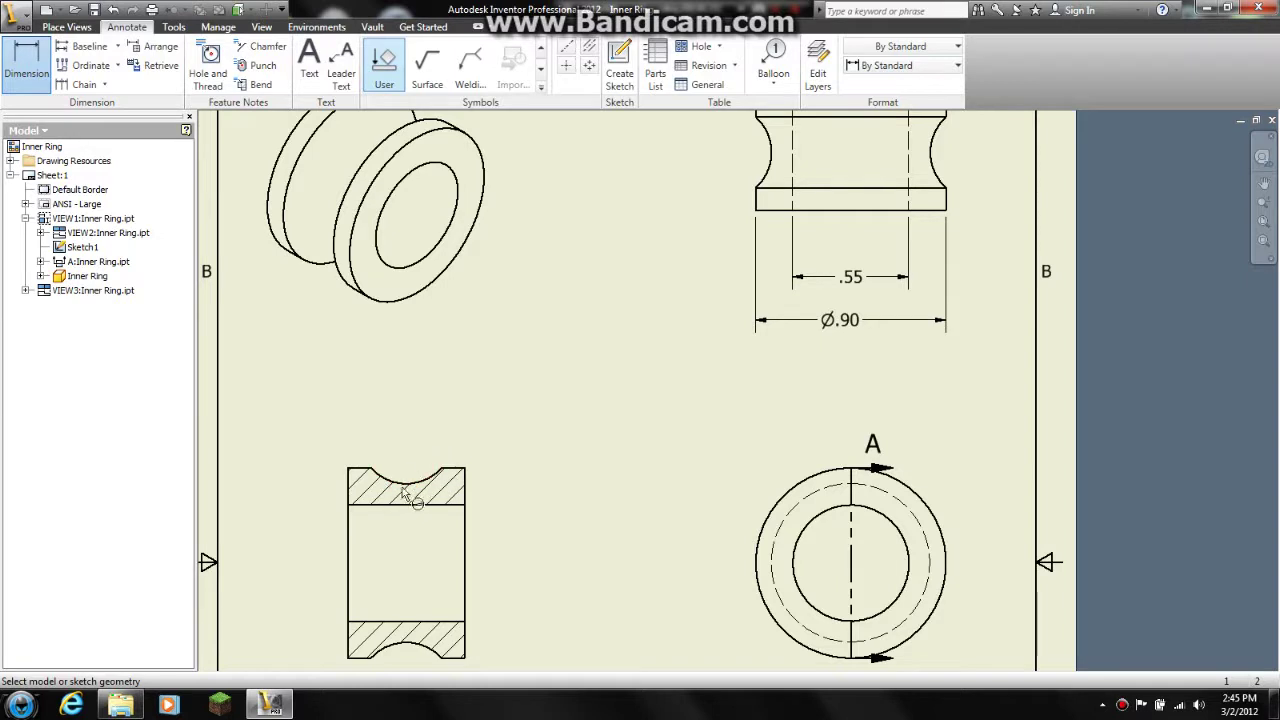
Step: Dimension the section view's groove arc as a Ø.45 diameter placed above it
left_click(422, 482)
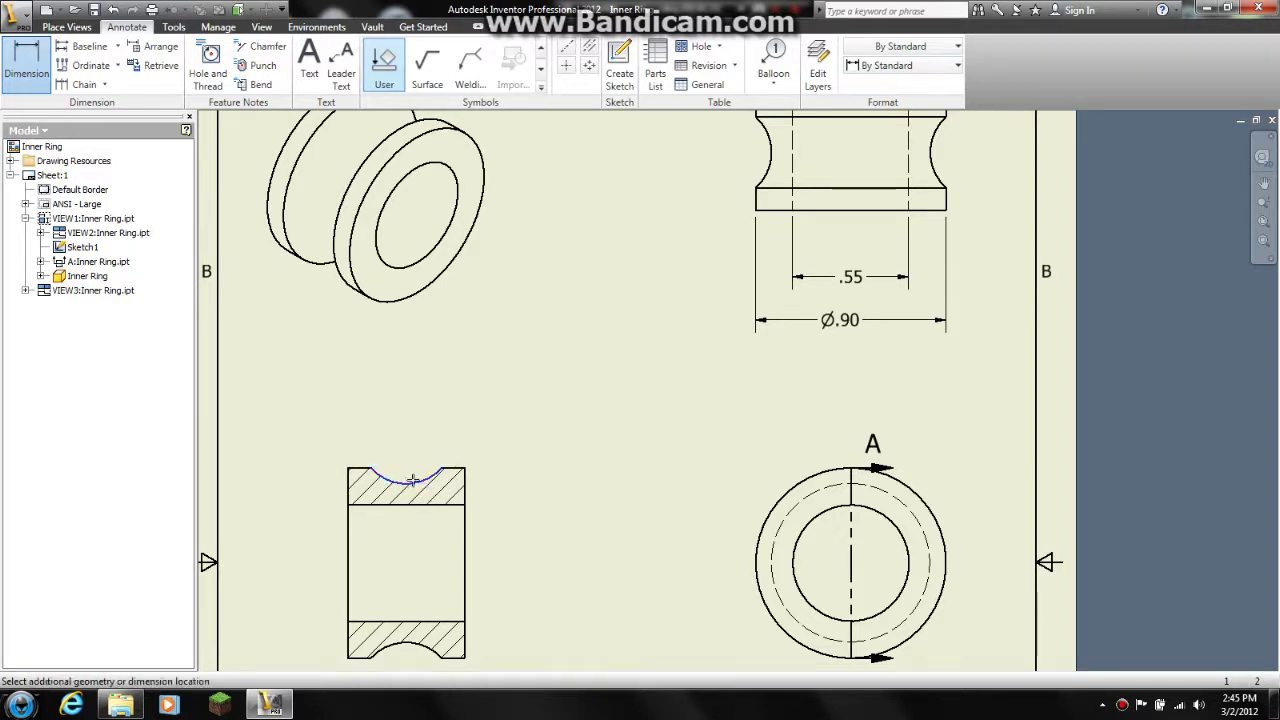
right_click(483, 374)
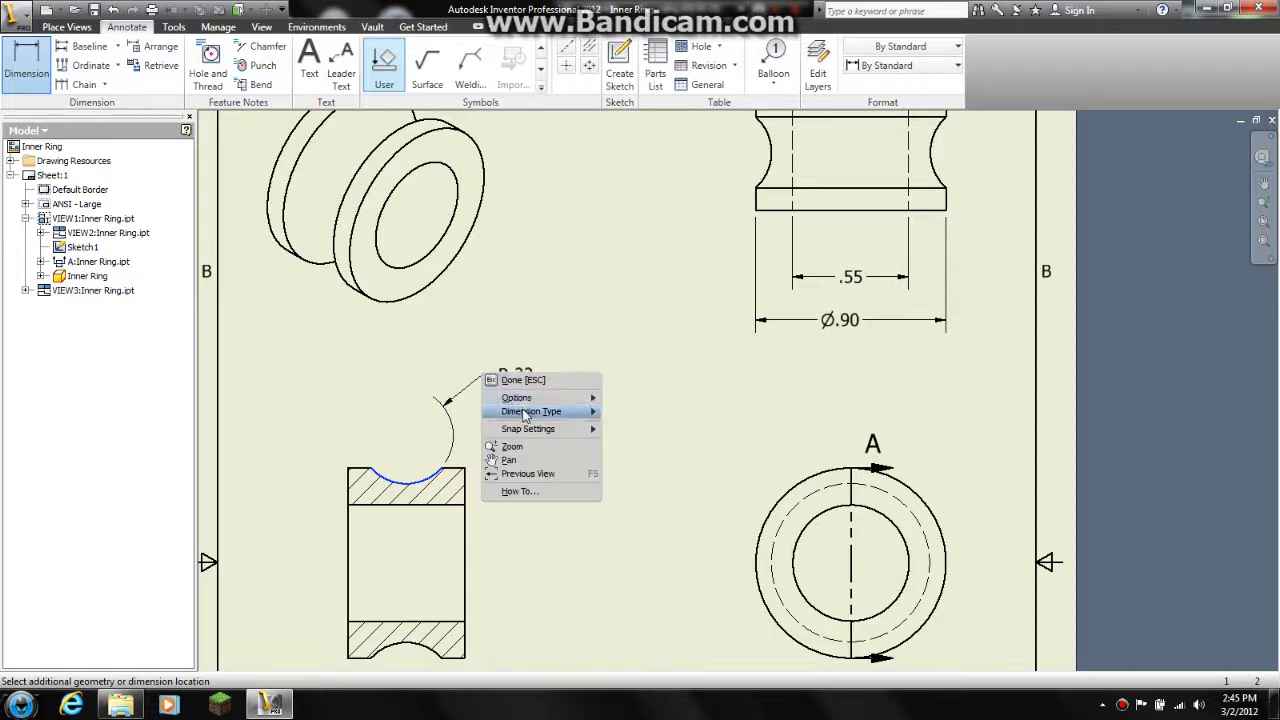
mouse_move(531, 412)
left_click(645, 415)
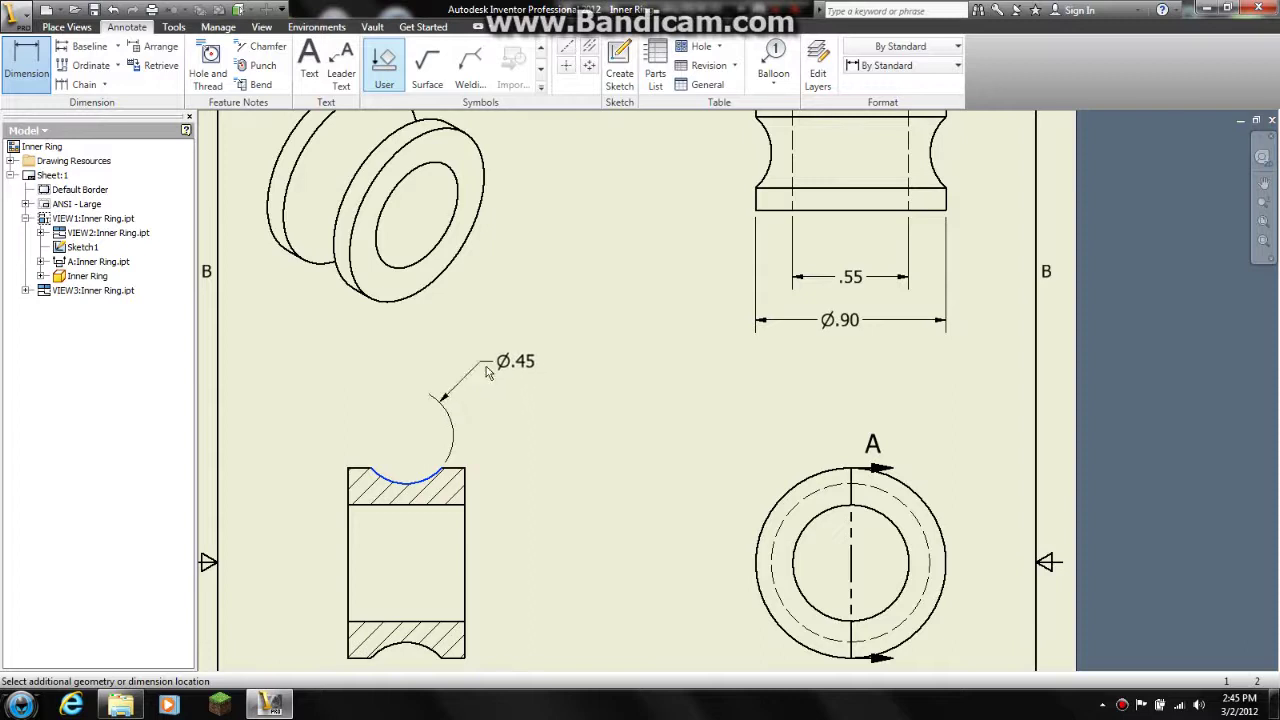
left_click(485, 373)
left_click(505, 393)
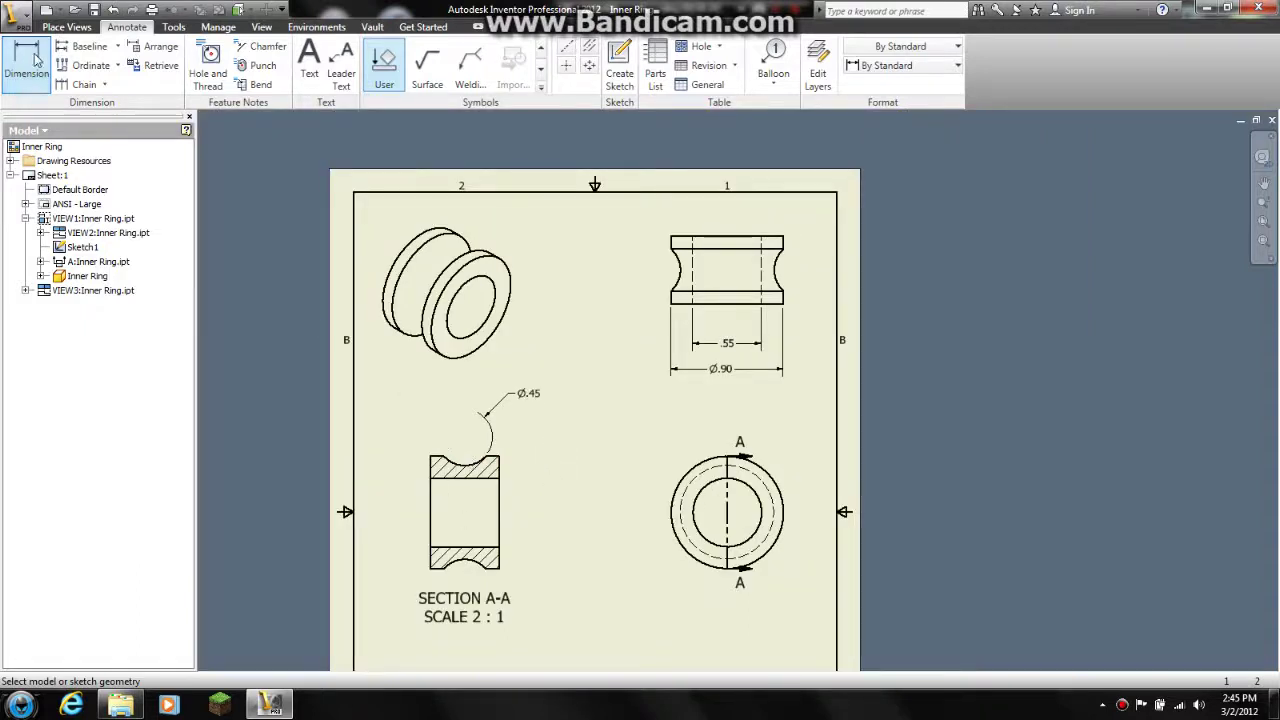
Step: Add a .15 dimension from the section's top edge to the groove arc centre, at left
scroll(428, 441, "up", 3)
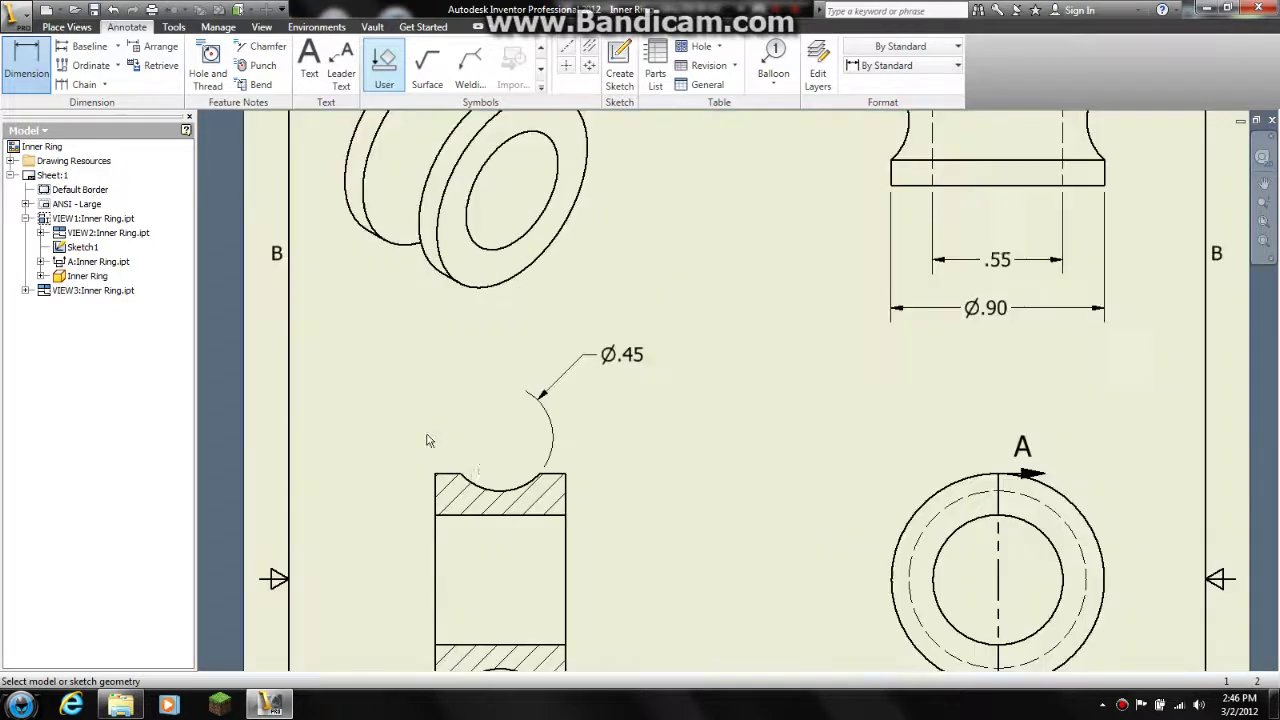
scroll(477, 473, "up", 3)
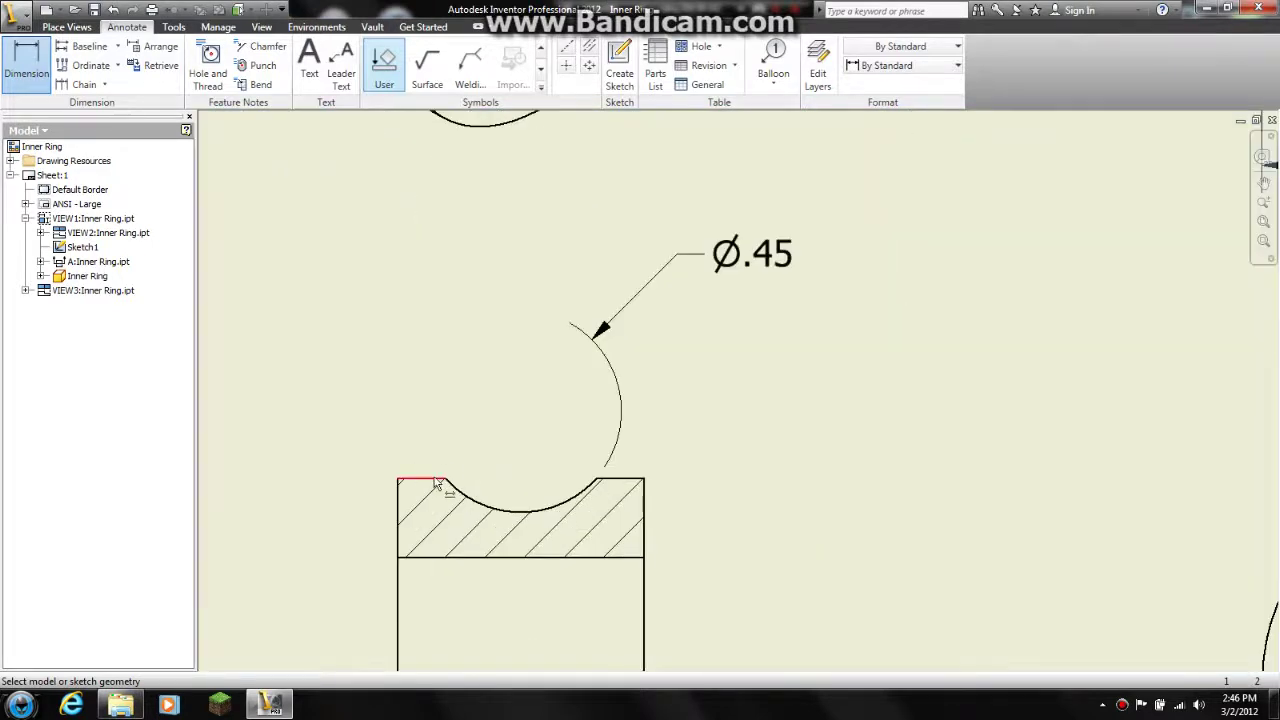
left_click(436, 484)
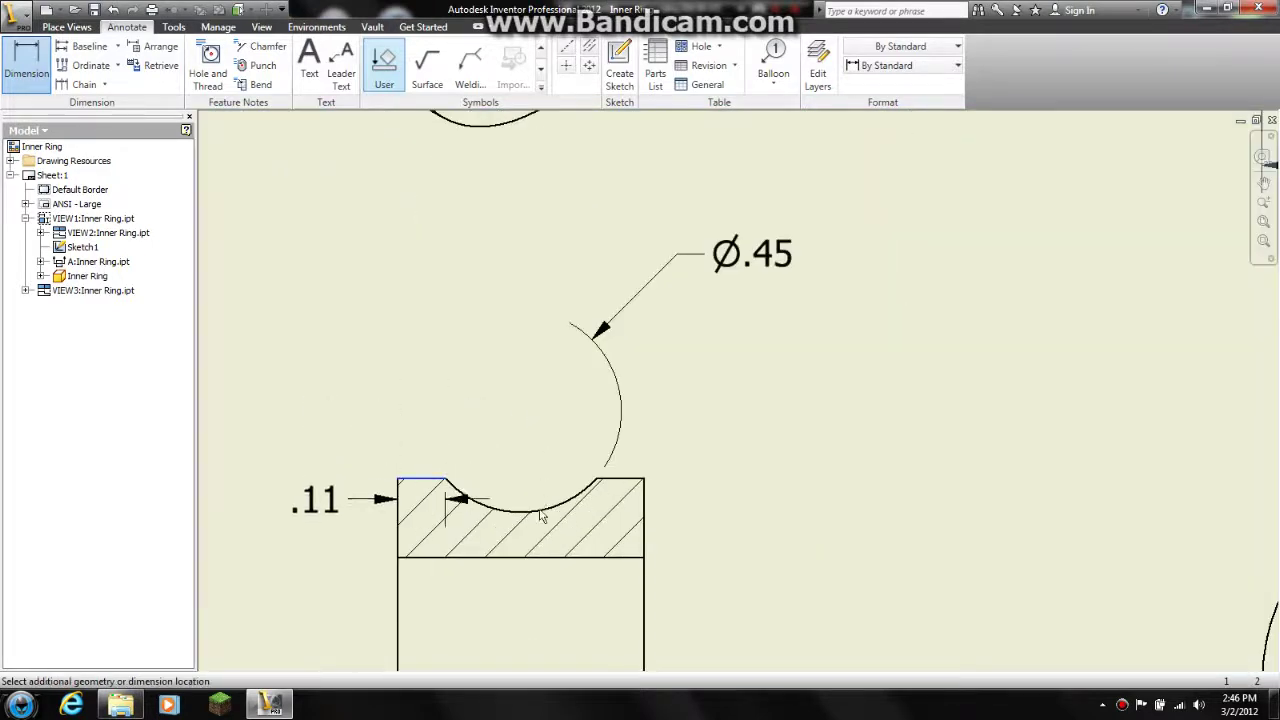
left_click(522, 408)
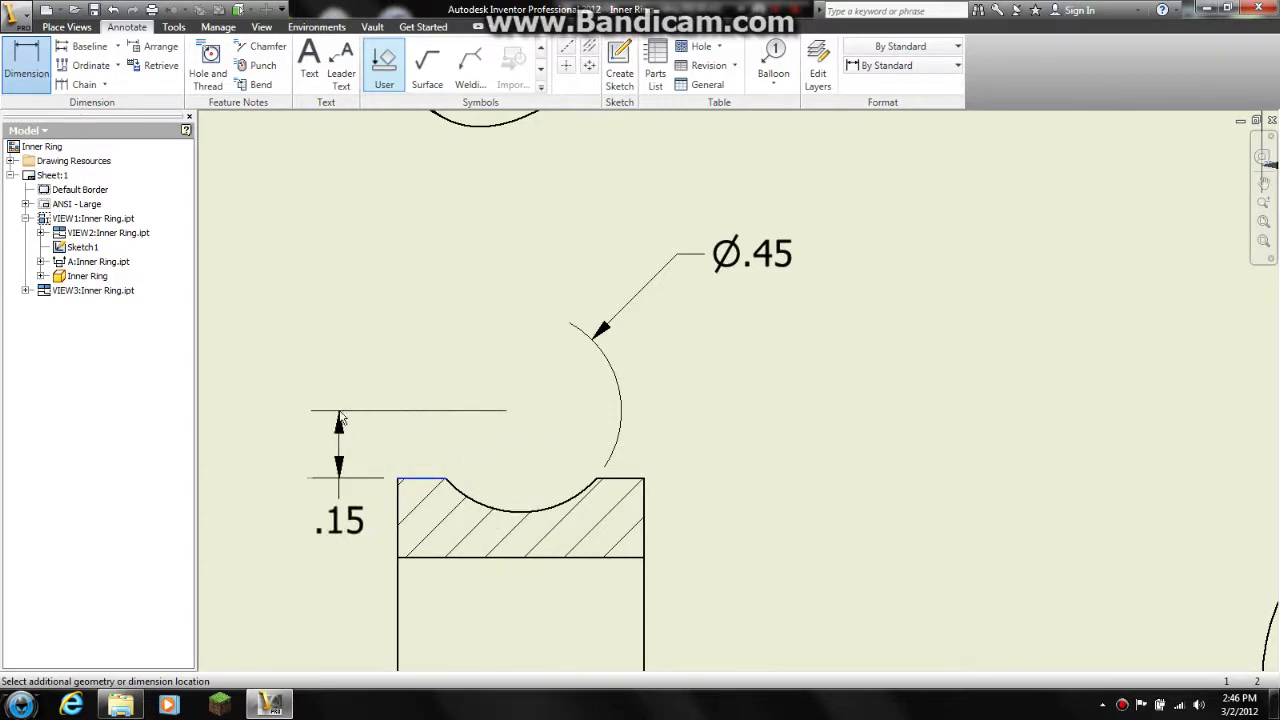
left_click(315, 420)
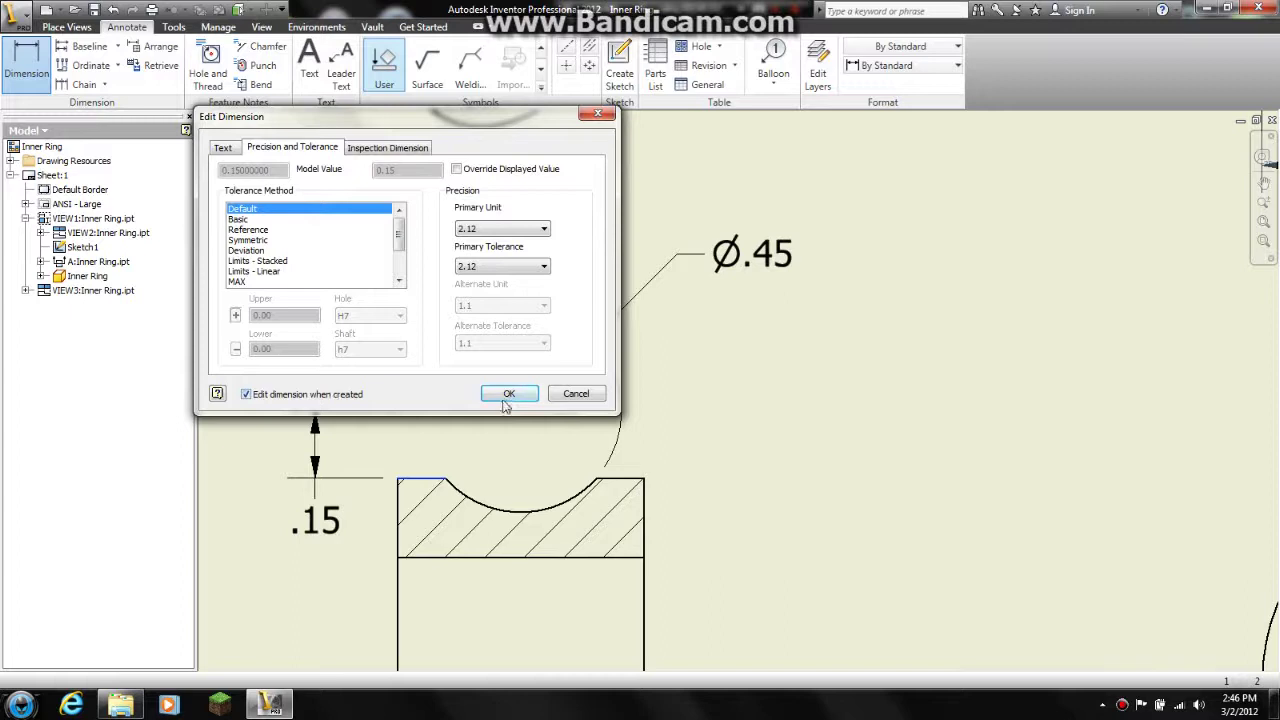
left_click(503, 394)
Step: Move the .15 text above its dimension line and reveal the SECTION A-A label
right_click(343, 336)
left_click(360, 331)
mouse_move(315, 520)
left_mouse_down()
mouse_move(310, 375)
mouse_move(358, 340)
left_mouse_up()
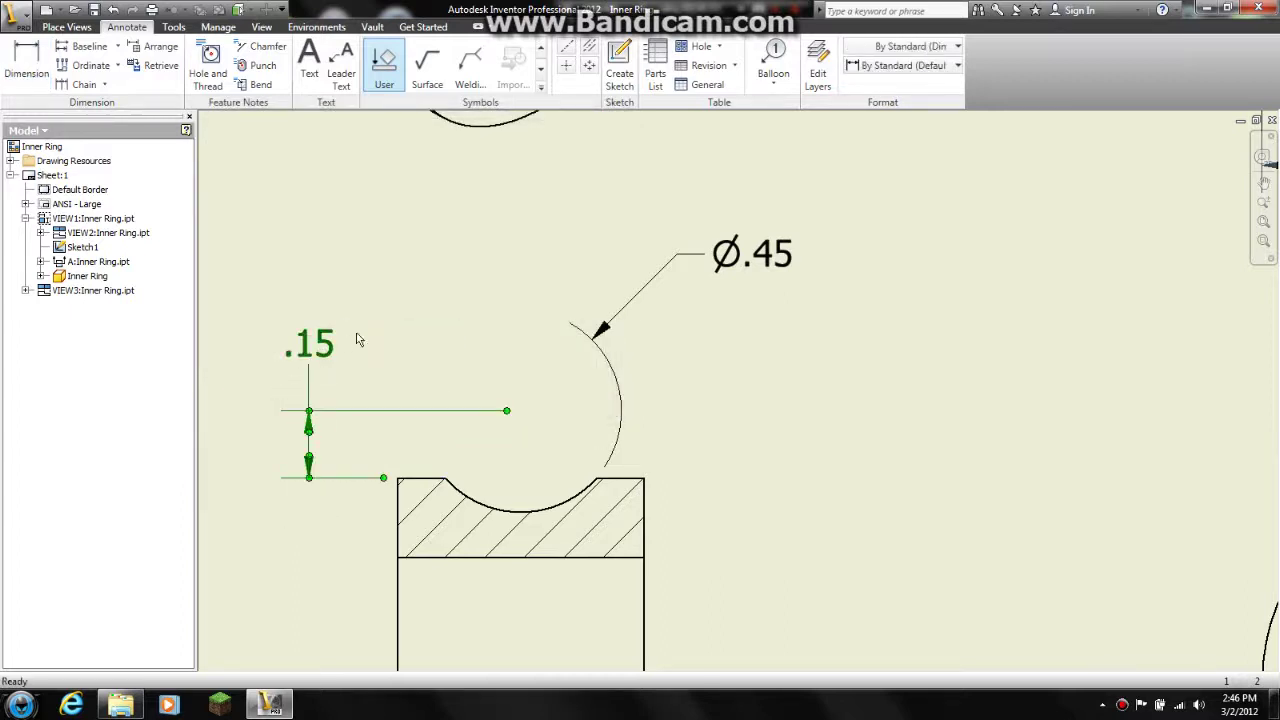
left_click(485, 335)
scroll(542, 406, "down", 2)
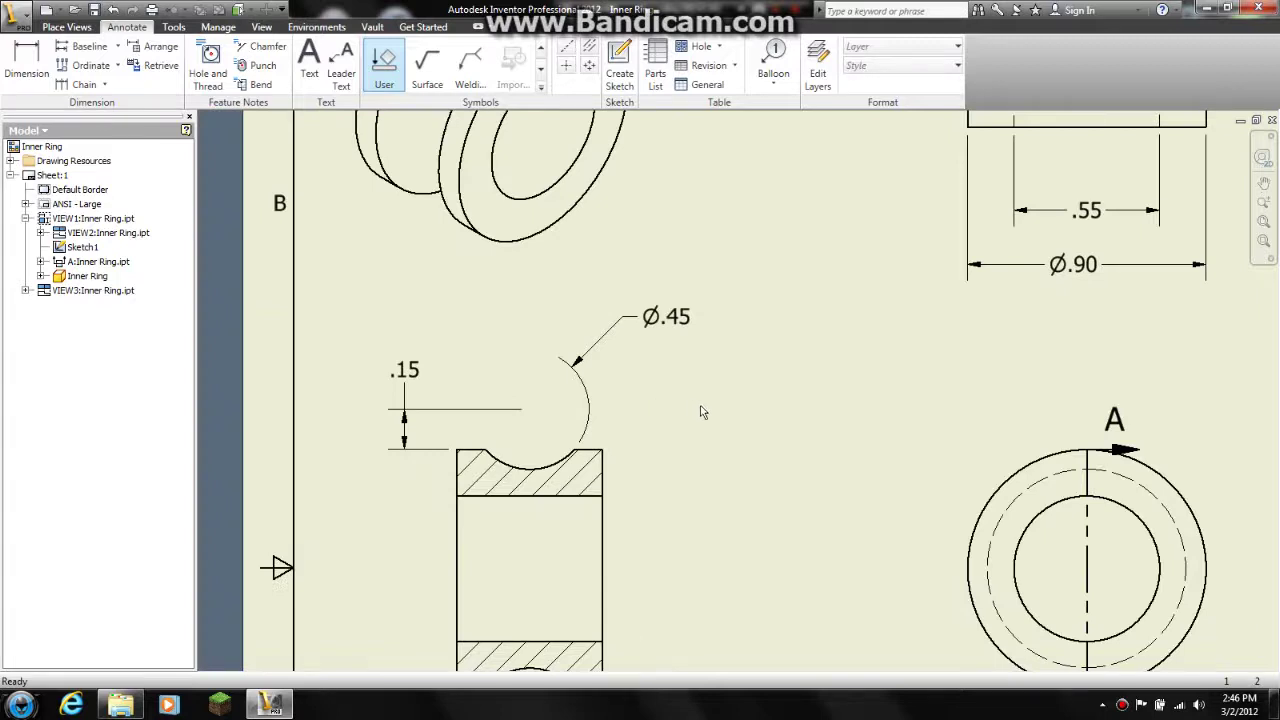
middle_click_drag(702, 412, 715, 351)
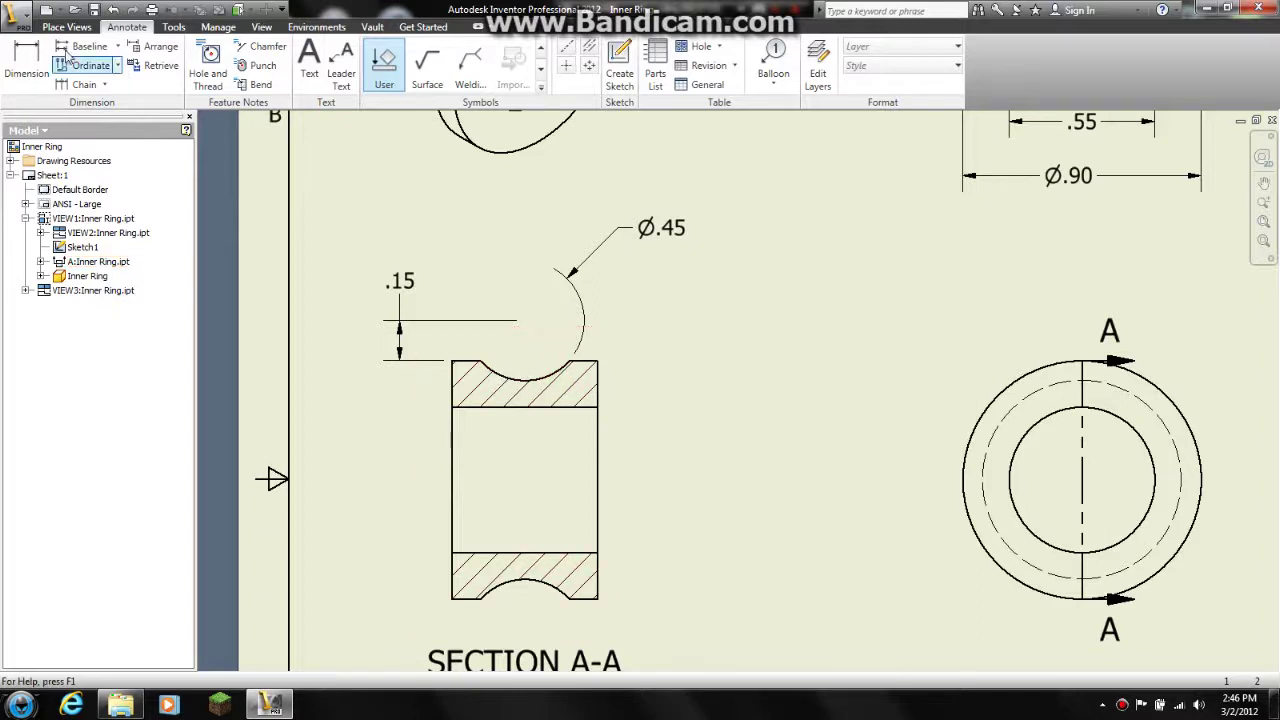
Step: Dimension the groove arc's depth as .08 to the right of section view A-A
left_click(26, 65)
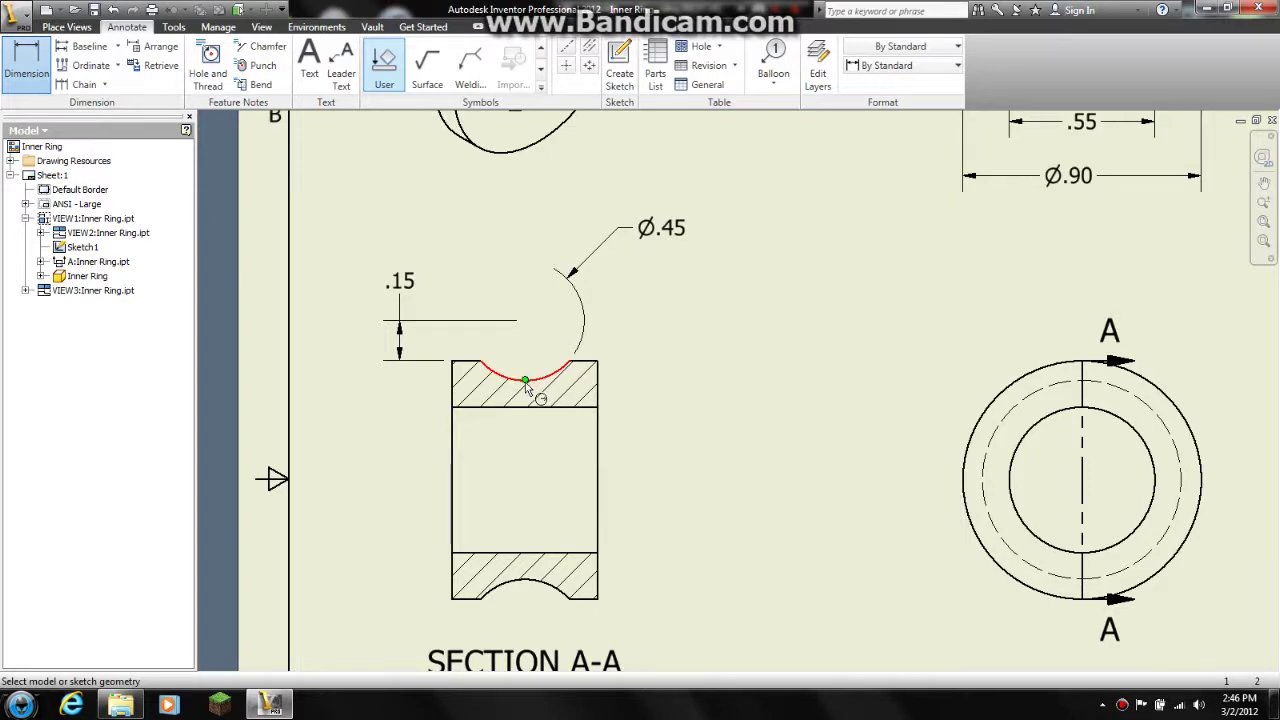
left_click(531, 384)
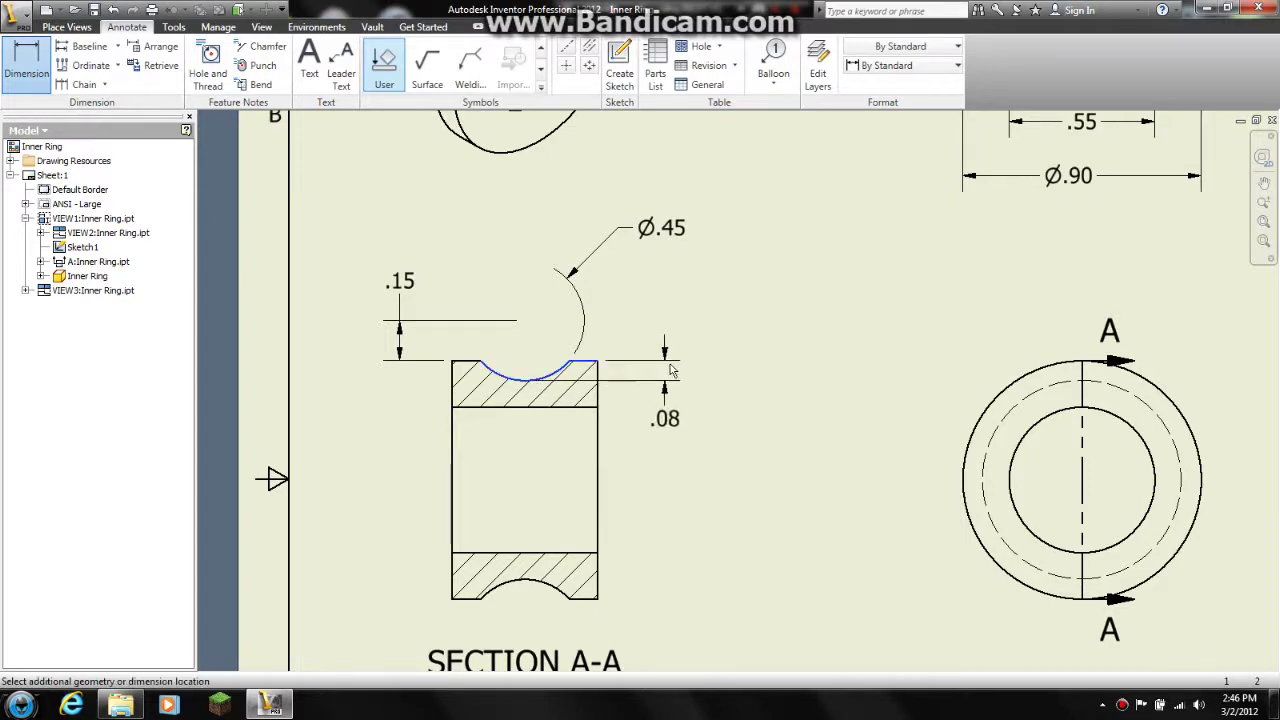
left_click(682, 370)
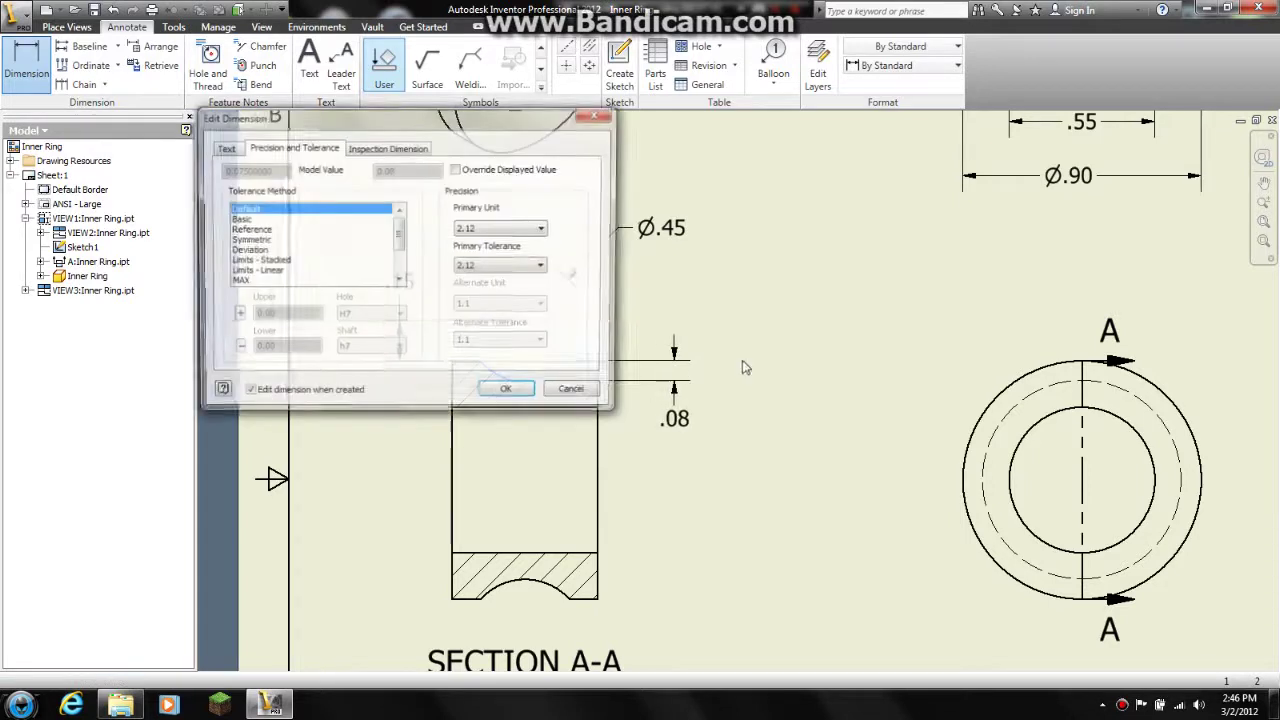
left_click(510, 394)
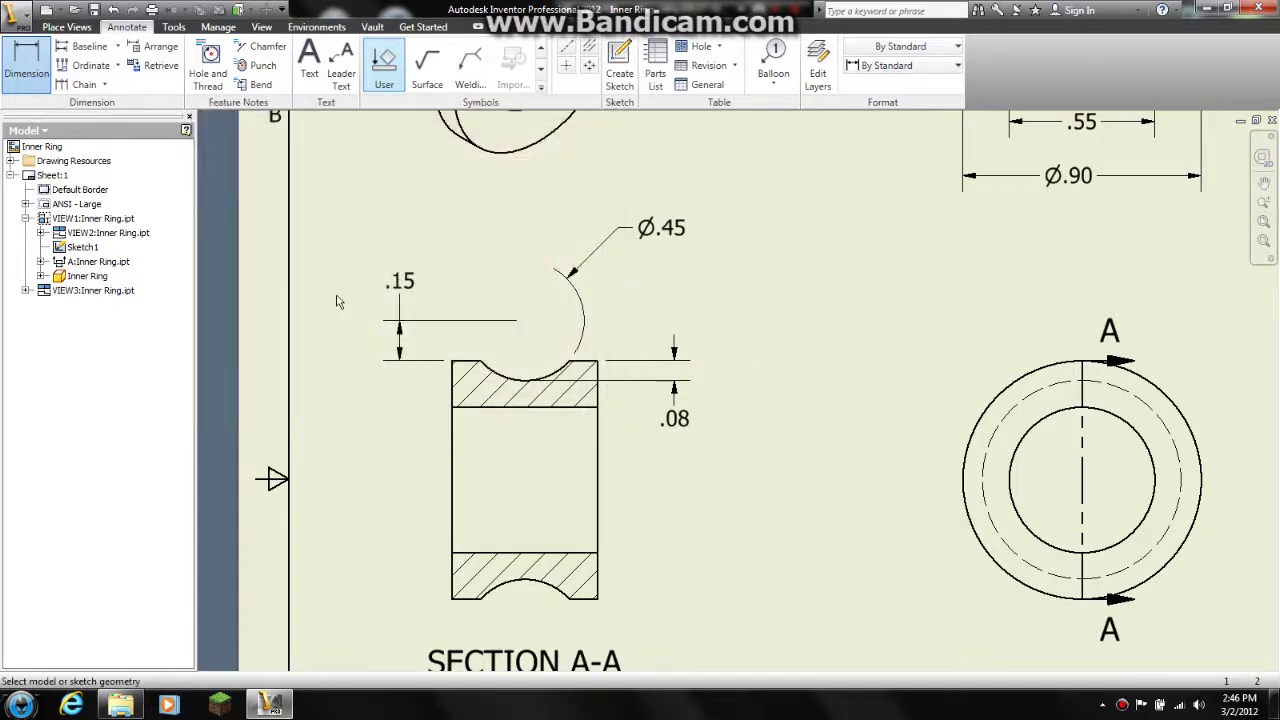
middle_click_drag(840, 286, 816, 385)
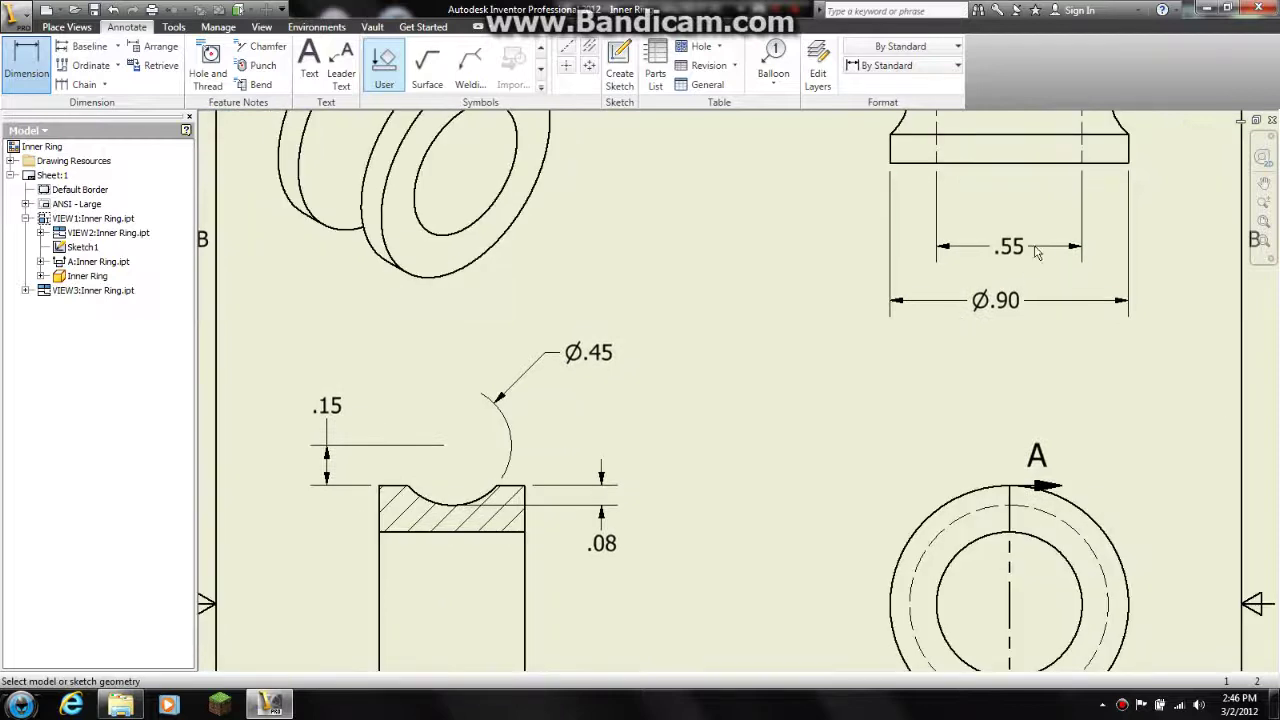
middle_click_drag(661, 390, 665, 322)
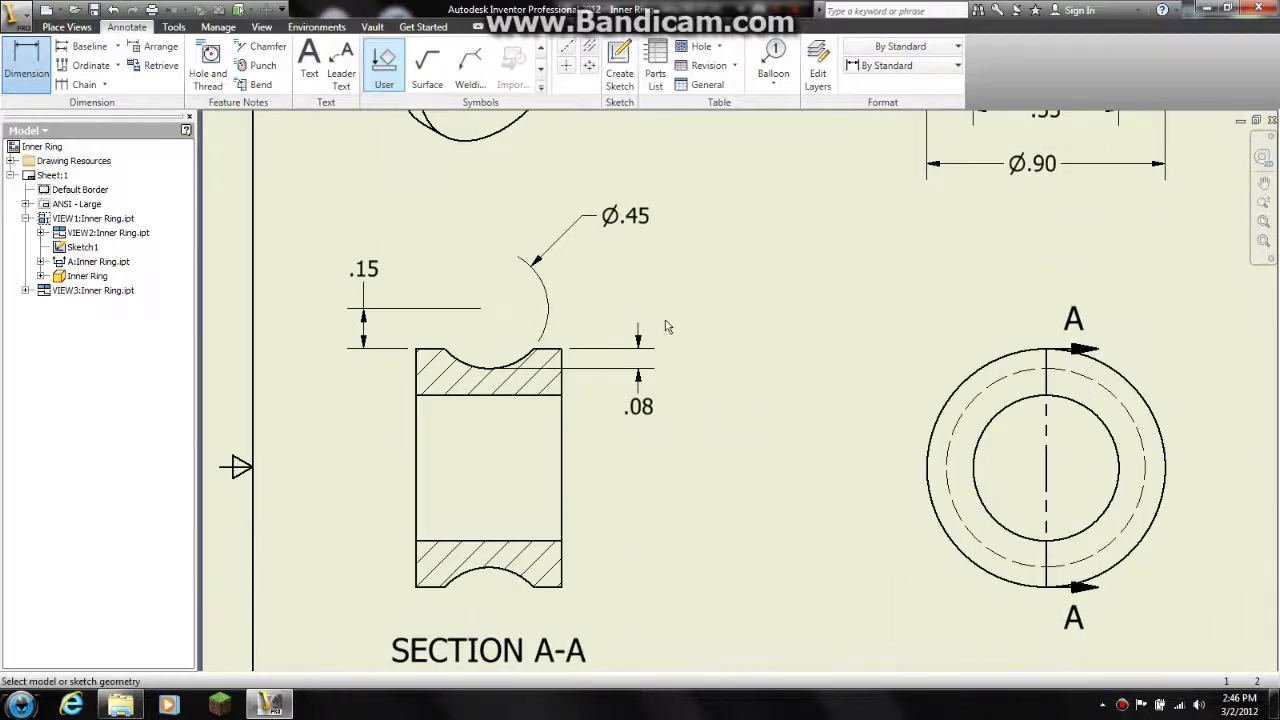
left_click(641, 400)
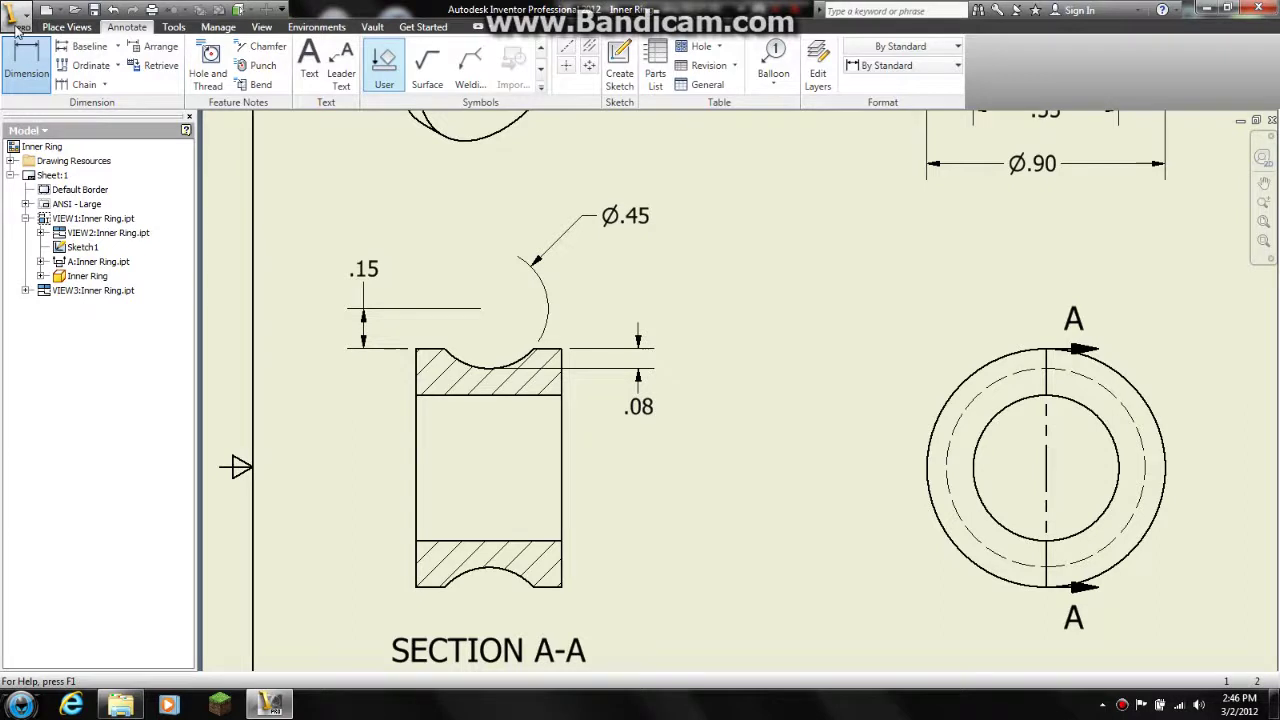
Step: Save the drawing as 'Inner RingIDW' in Desktop\Project, accepting the outside-project warning
left_click(18, 28)
left_click(50, 248)
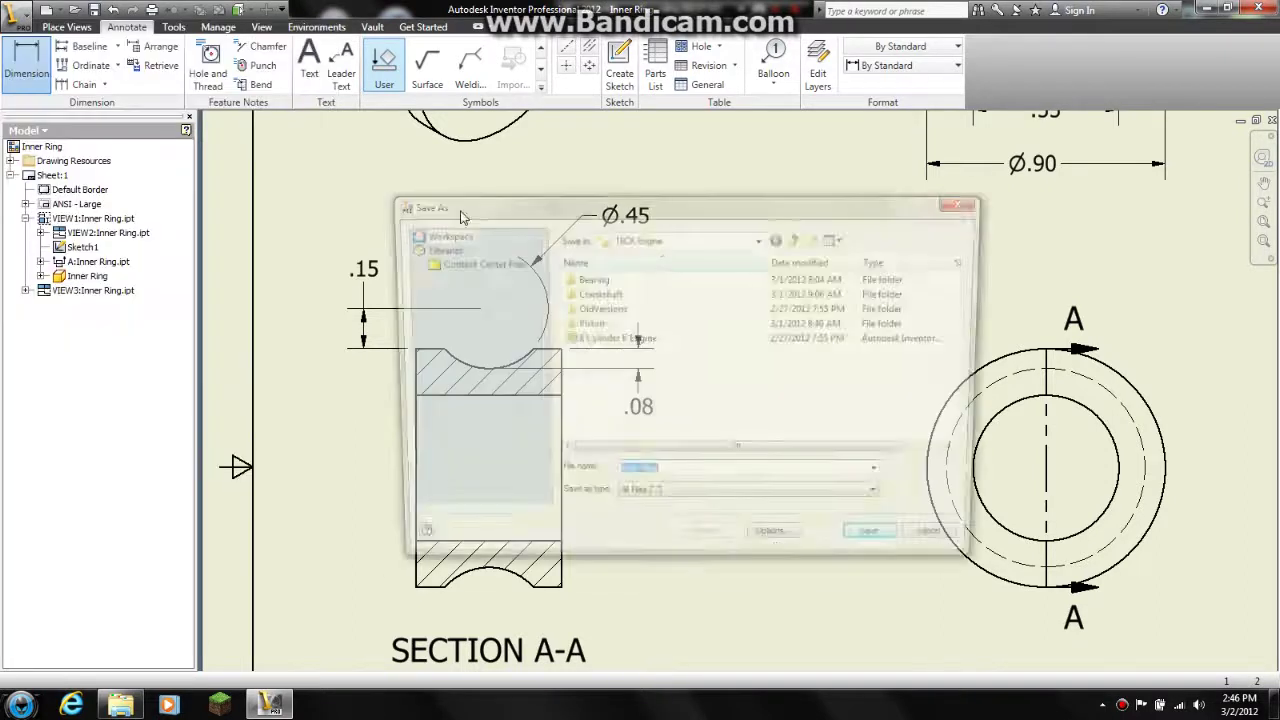
left_click(797, 240)
left_click_drag(967, 300, 978, 395)
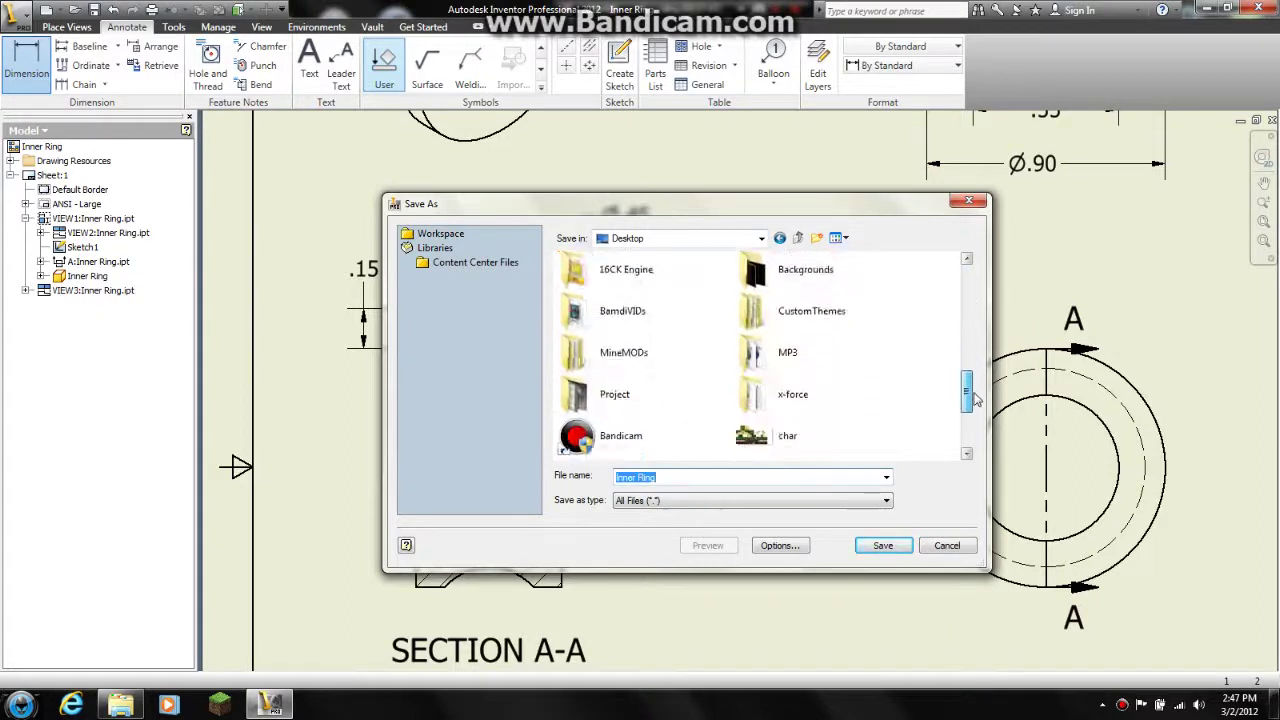
double_click(615, 398)
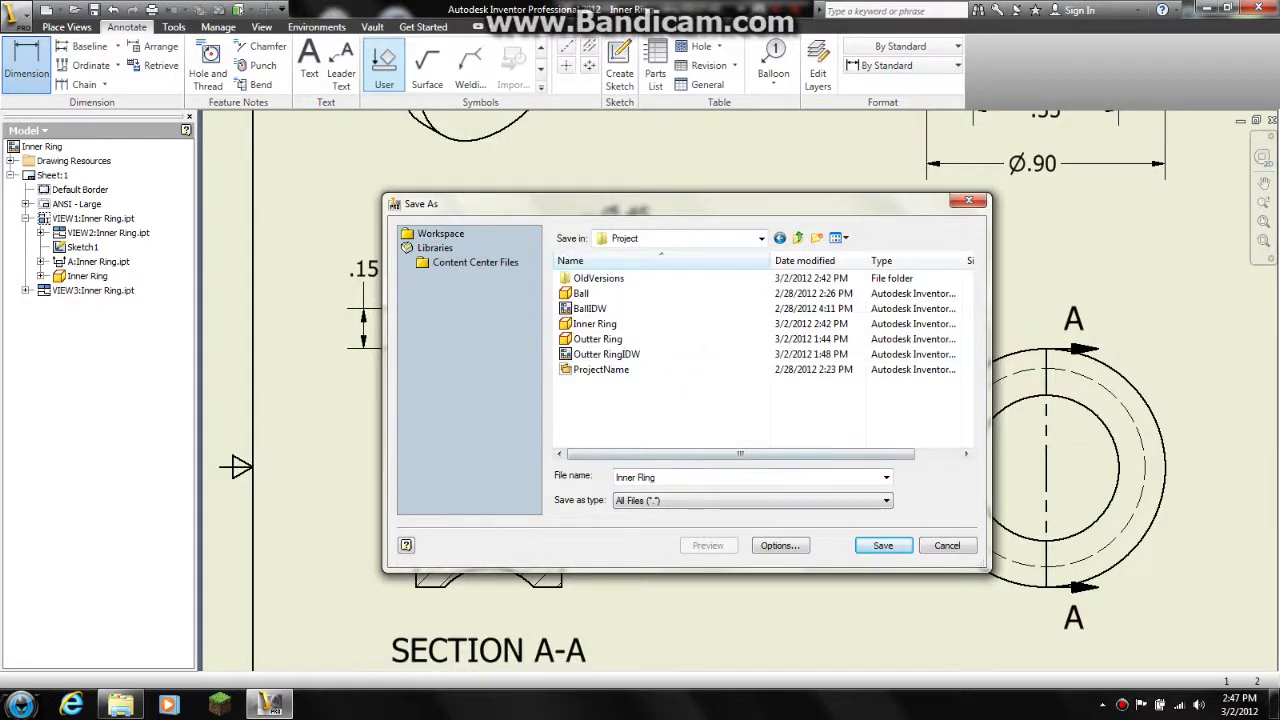
left_click(756, 458)
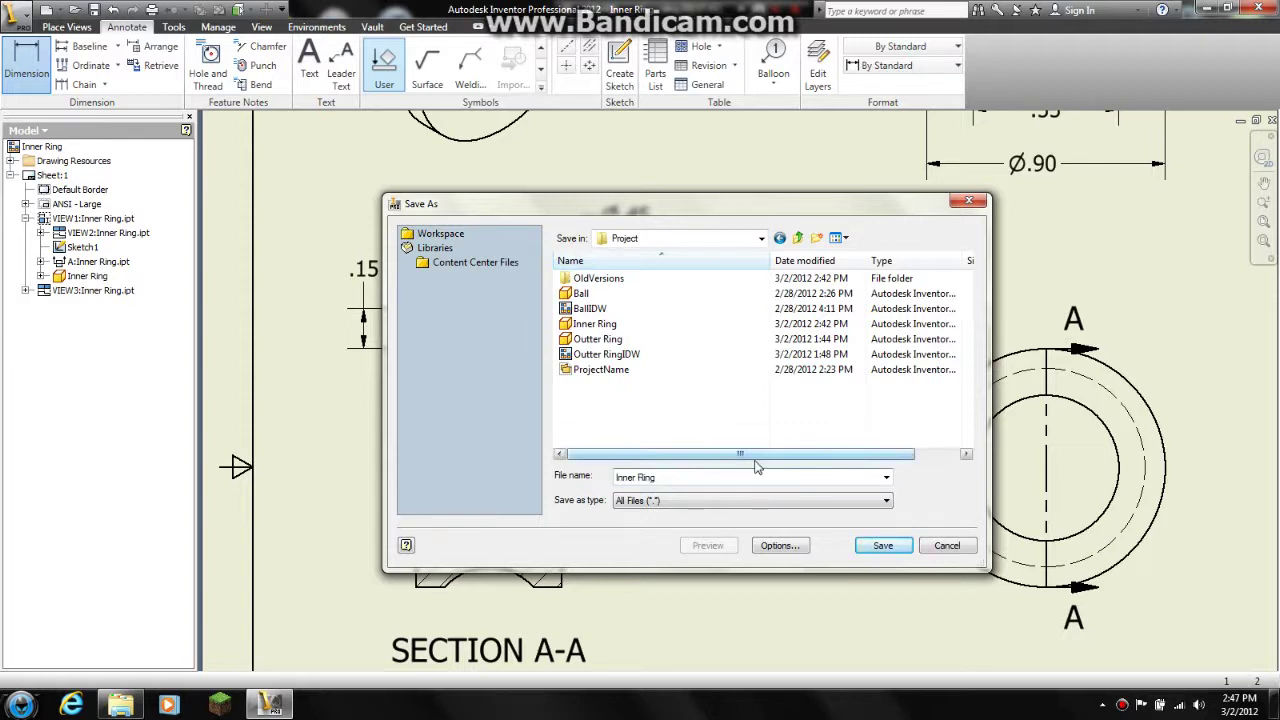
type("IDW")
left_click(884, 546)
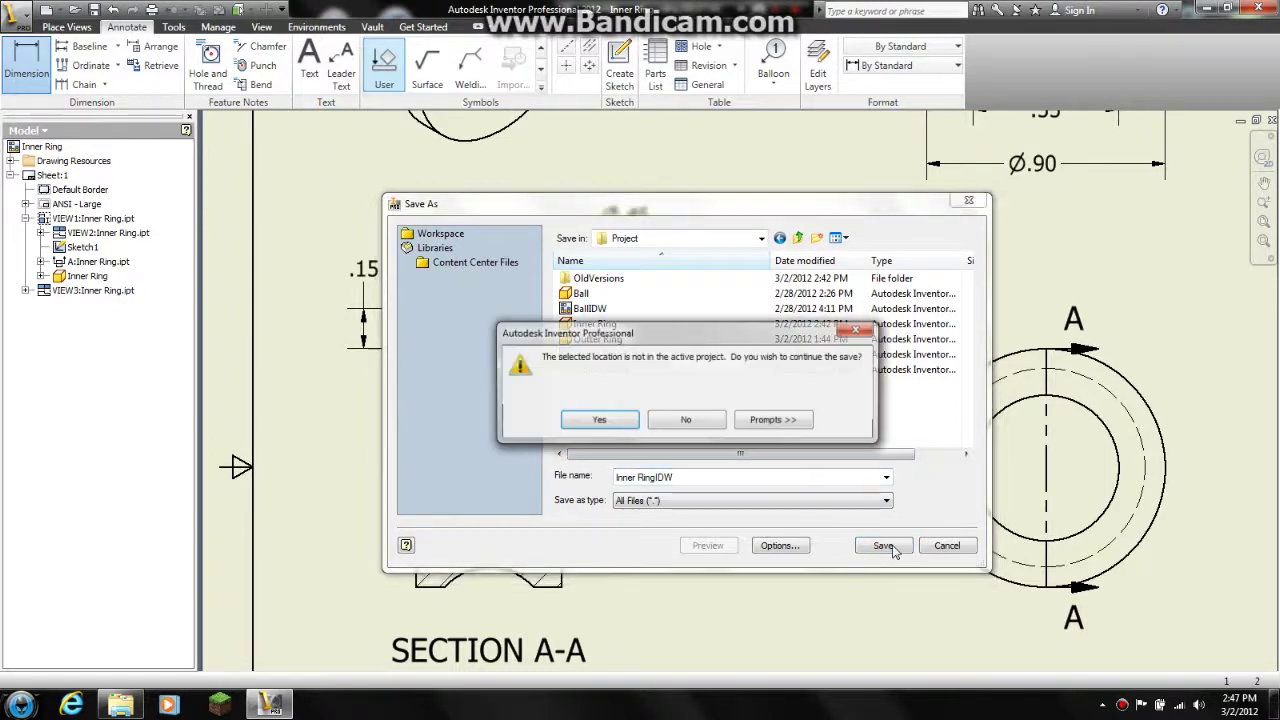
left_click(592, 424)
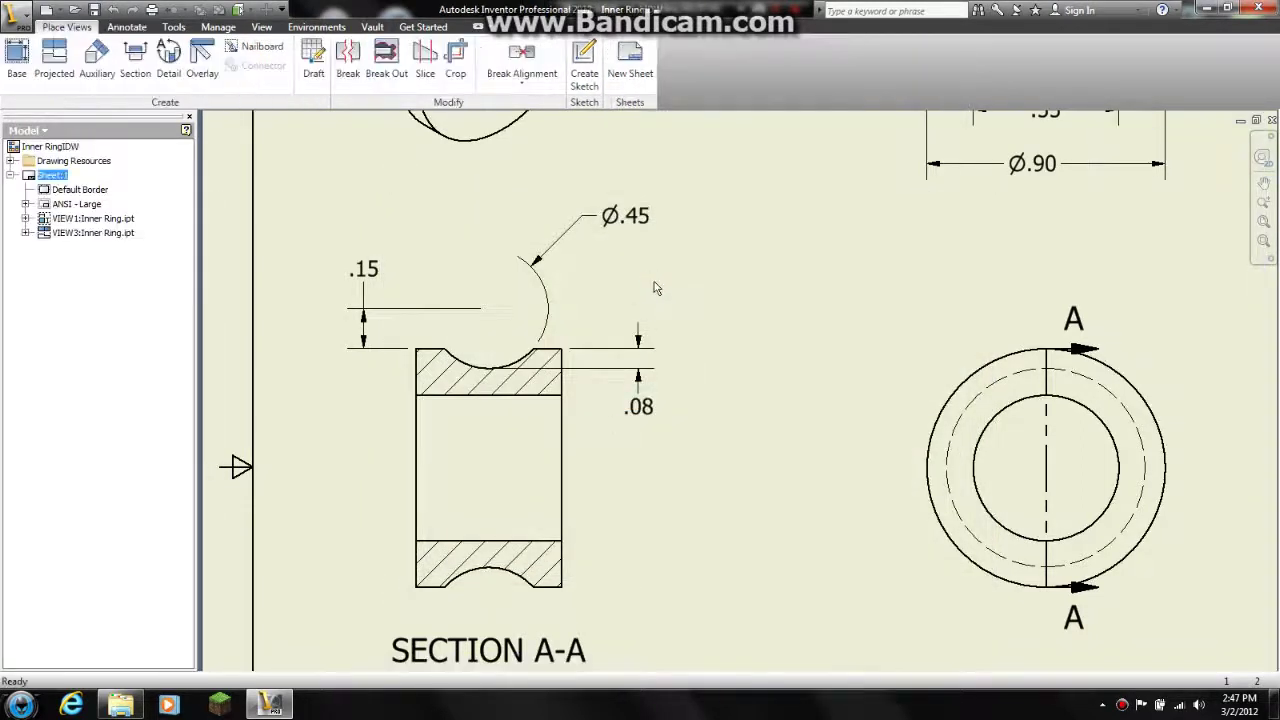
left_click(869, 177)
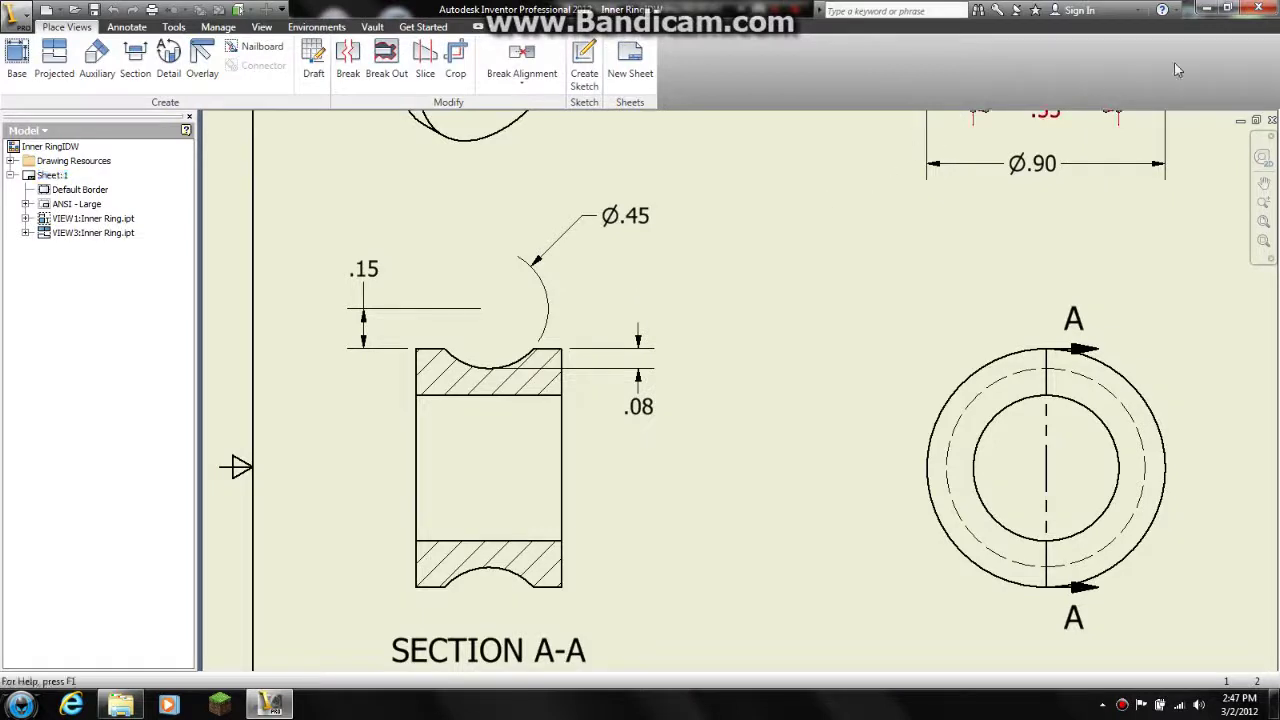